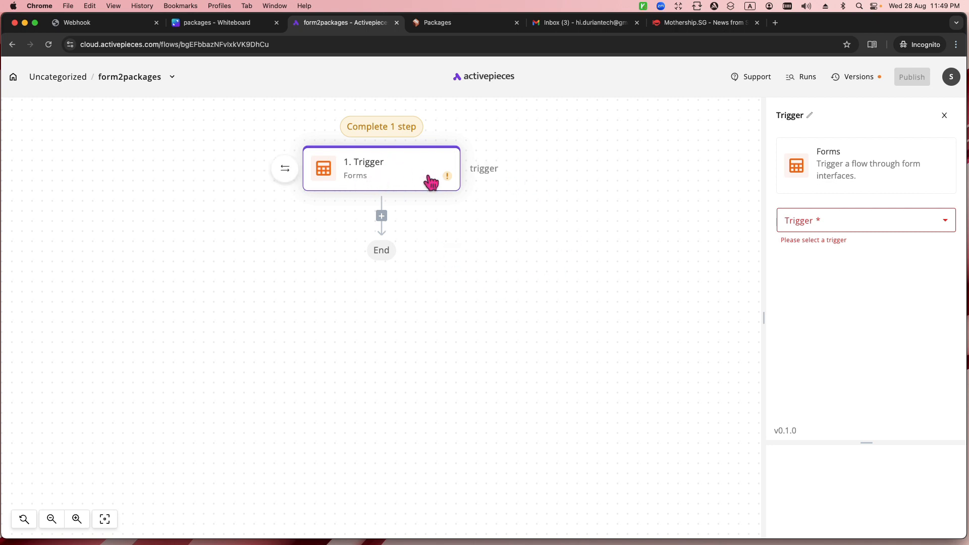
Set the Forms trigger of the form2packages flow to On Form Submission.
{"action": "left_click", "coordinate": [858, 234]}
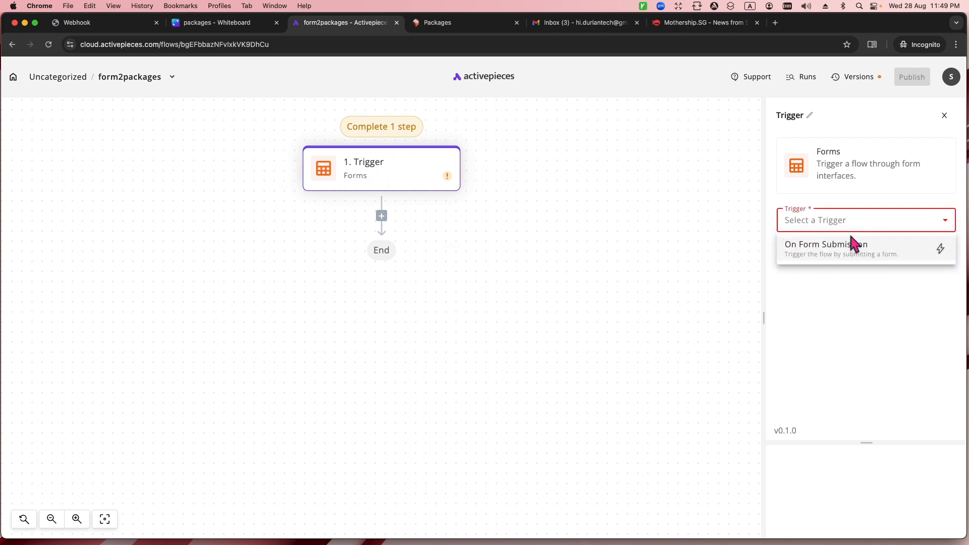
{"action": "left_click", "coordinate": [838, 252]}
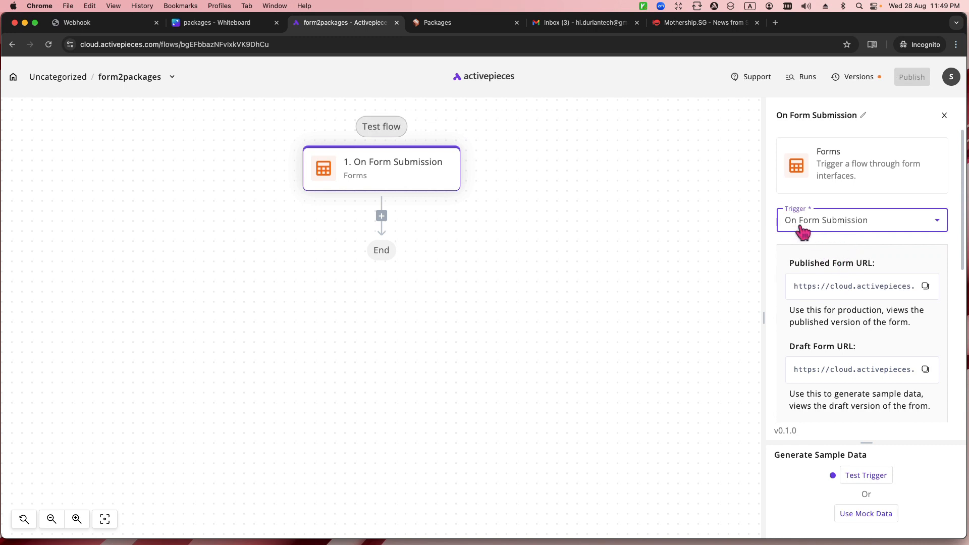
Name the trigger's first form input "Article Url".
{"action": "scroll", "coordinate": [823, 370], "scroll_direction": "down", "scroll_amount": 1}
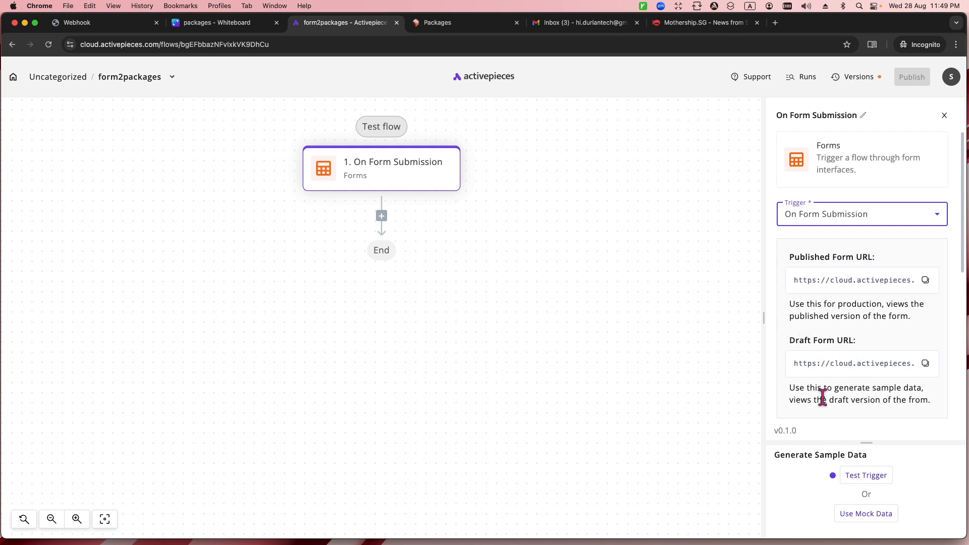
{"action": "scroll", "coordinate": [837, 383], "scroll_direction": "down", "scroll_amount": 2}
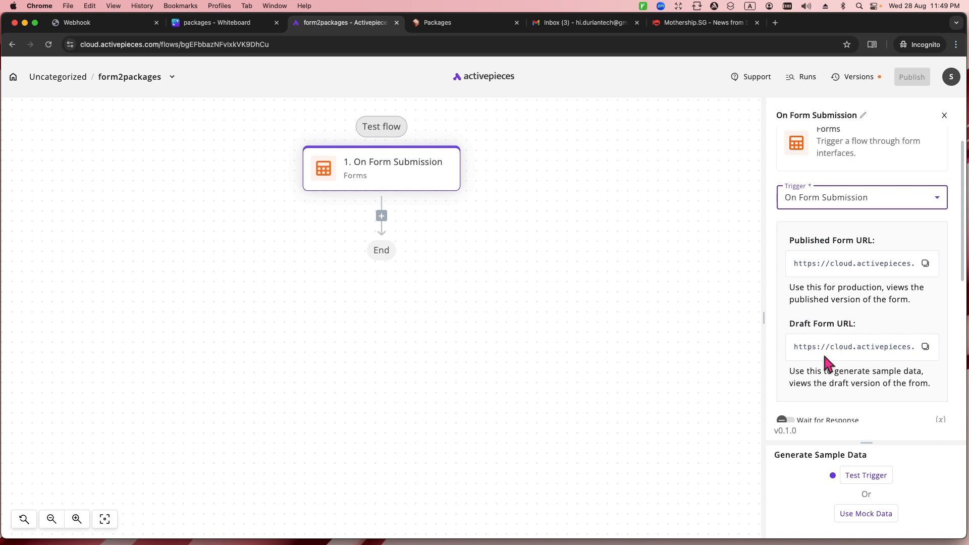
{"action": "scroll", "coordinate": [858, 386], "scroll_direction": "down", "scroll_amount": 1}
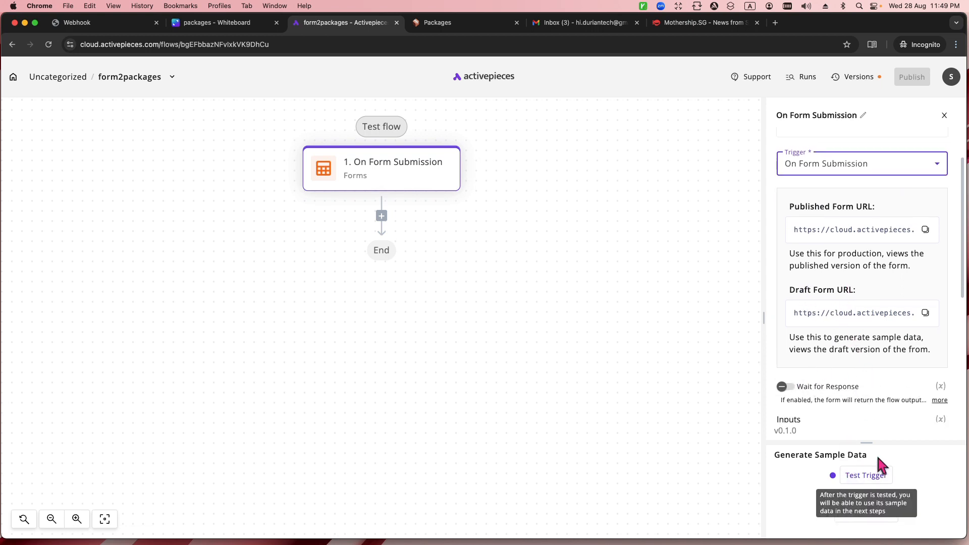
{"action": "scroll", "coordinate": [880, 348], "scroll_direction": "down", "scroll_amount": 4}
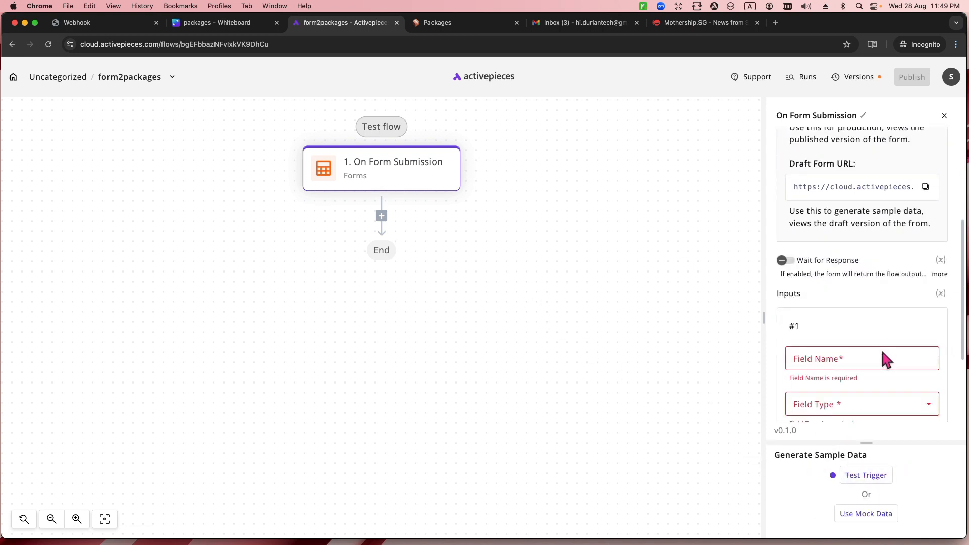
{"action": "scroll", "coordinate": [881, 348], "scroll_direction": "down", "scroll_amount": 4}
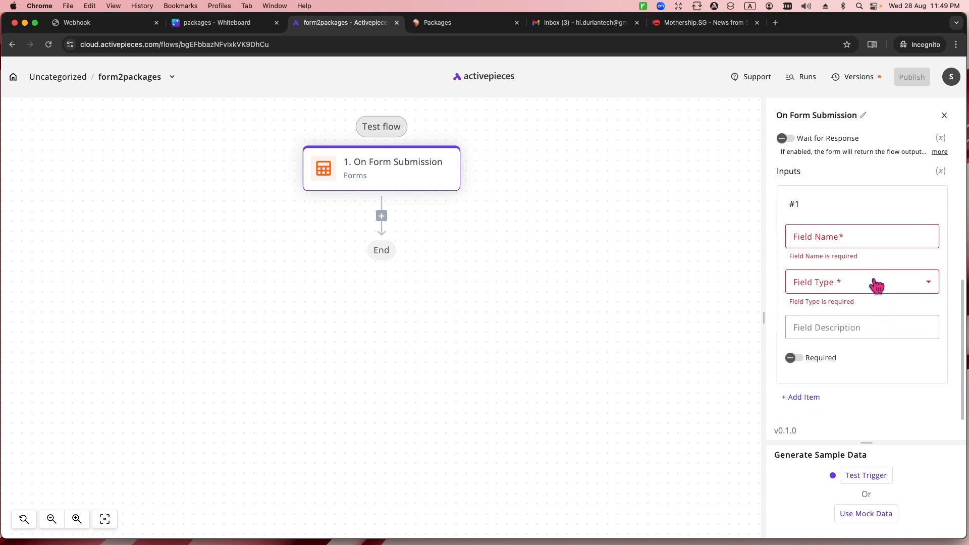
{"action": "left_click", "coordinate": [853, 237]}
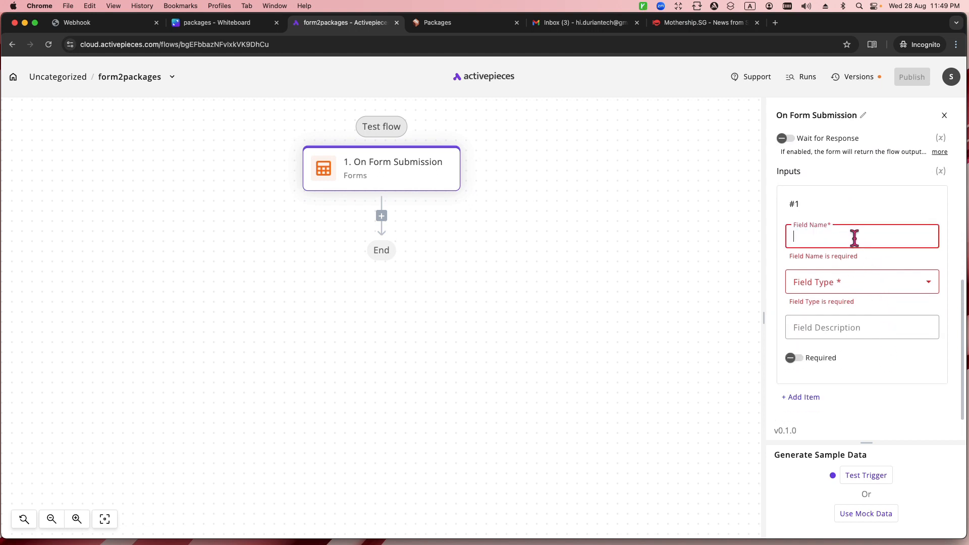
{"action": "type", "text": "Arti"}
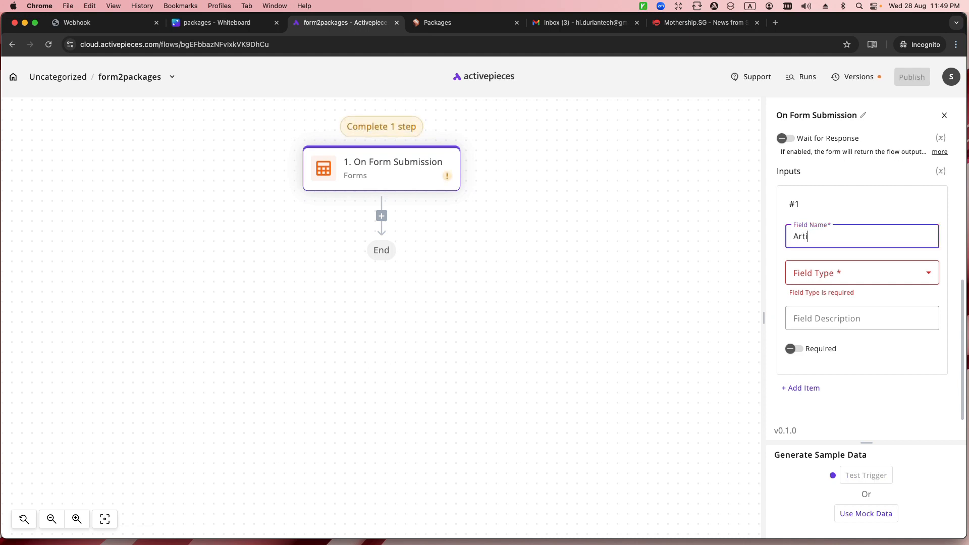
{"action": "type", "text": "cle"}
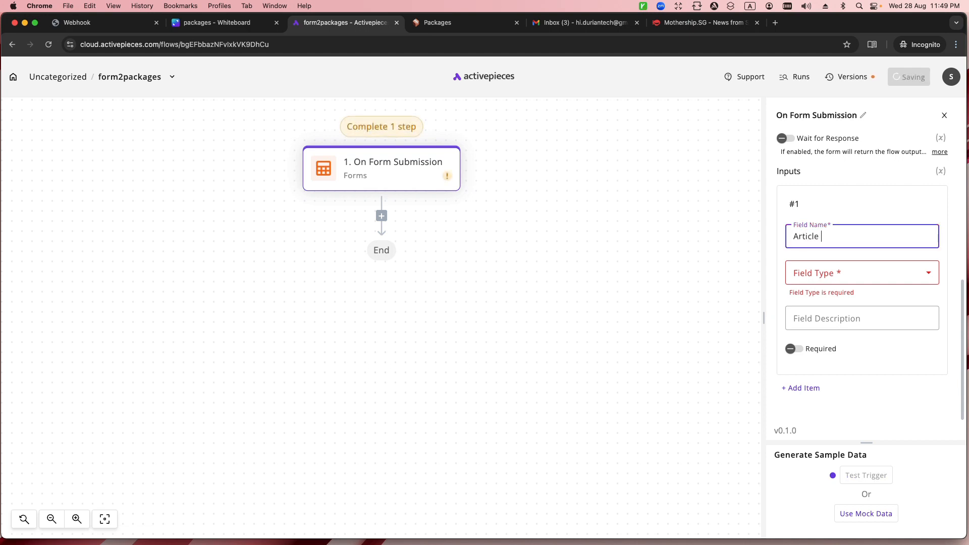
{"action": "type", "text": " Url"}
Give the Article Url input the field type Text and the description "the url of an article".
{"action": "left_click", "coordinate": [877, 277]}
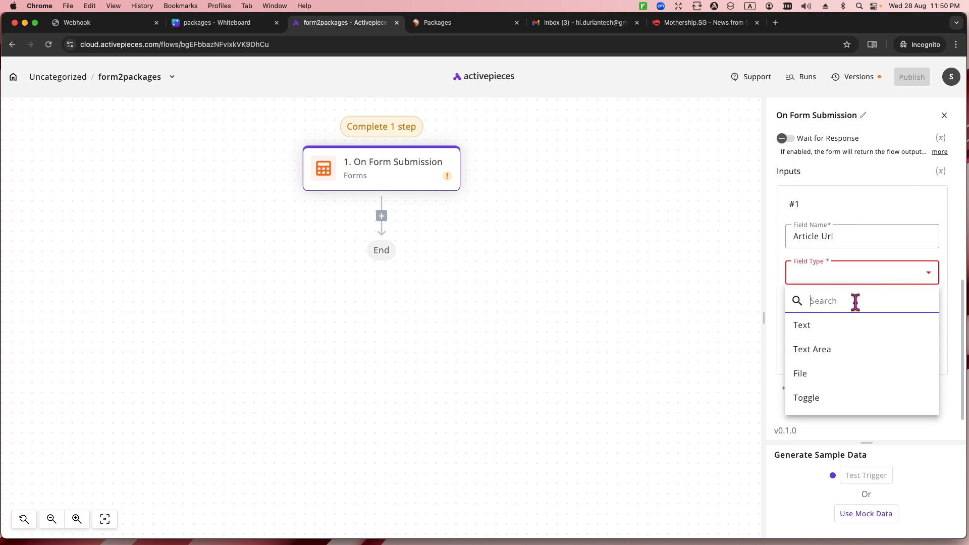
{"action": "left_click", "coordinate": [841, 331]}
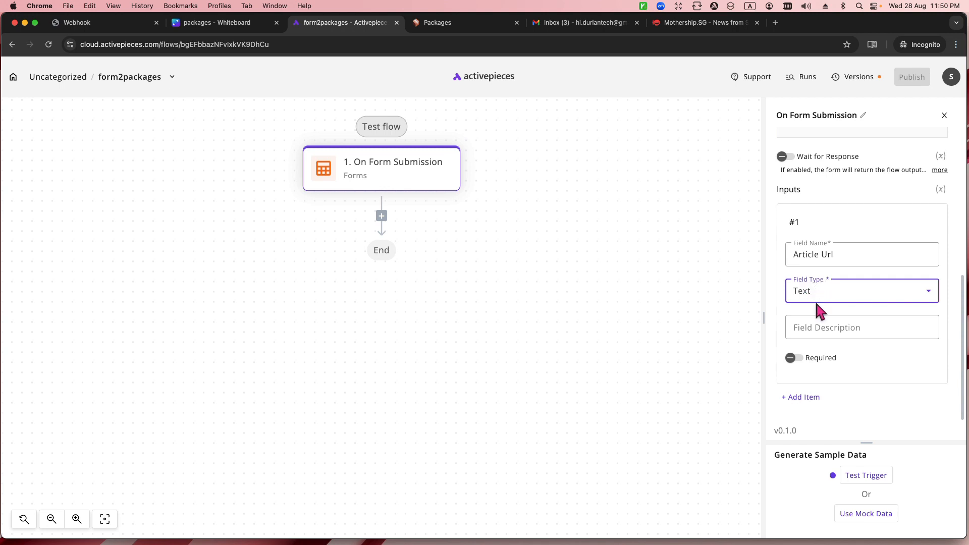
{"action": "left_click", "coordinate": [836, 330]}
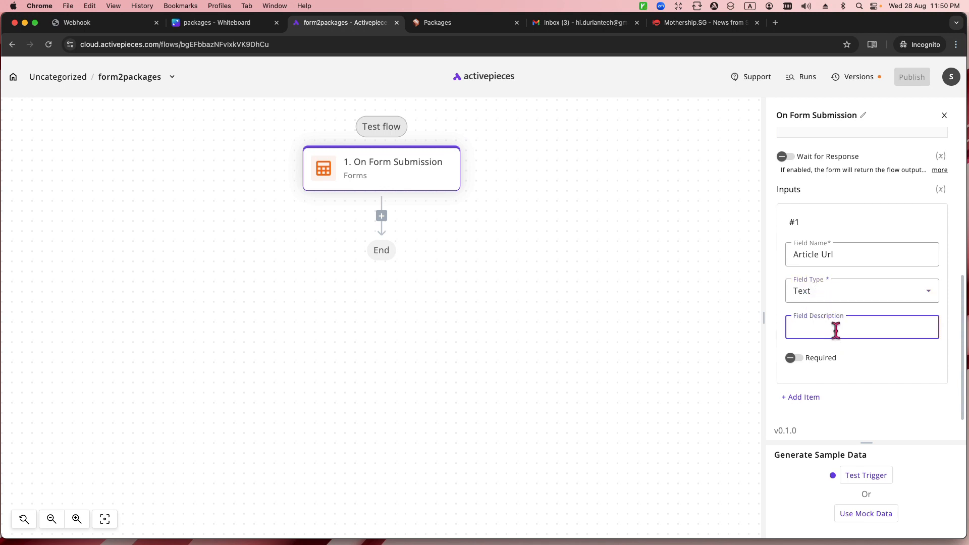
{"action": "type", "text": "the url of an article"}
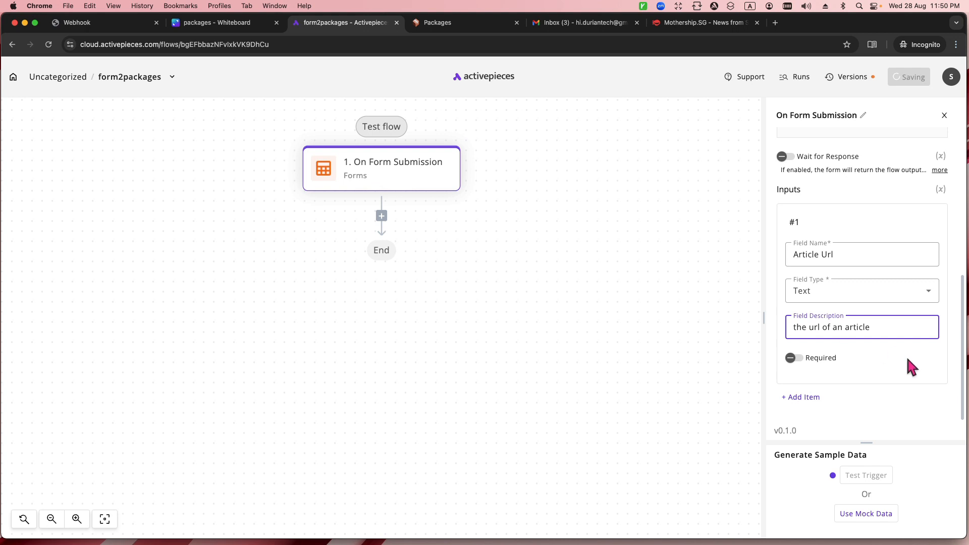
Add a second form input and name it "Email".
{"action": "left_click", "coordinate": [810, 398]}
{"action": "scroll", "coordinate": [828, 410], "scroll_direction": "down", "scroll_amount": 3}
{"action": "left_click", "coordinate": [838, 301]}
{"action": "type", "text": "email"}
{"action": "scroll", "coordinate": [852, 292], "scroll_direction": "up", "scroll_amount": 3}
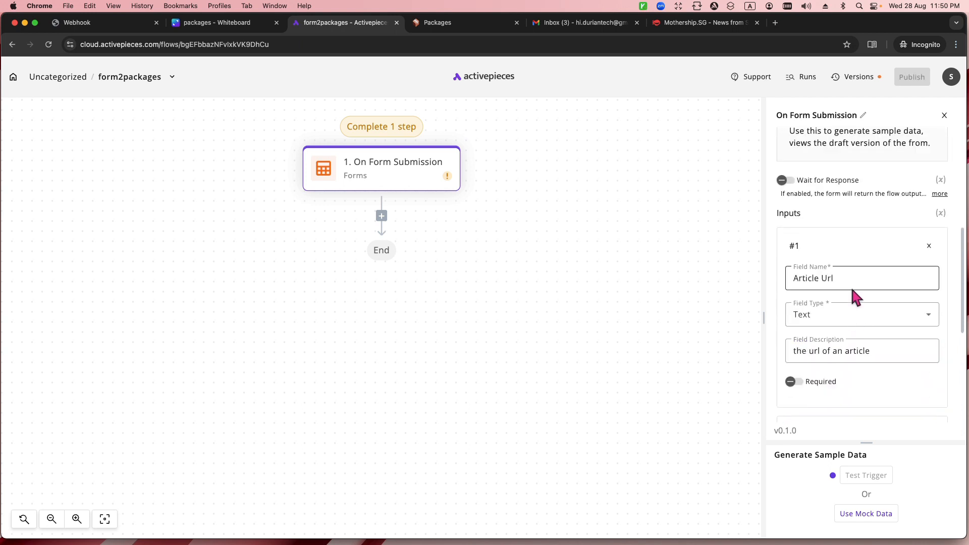
{"action": "scroll", "coordinate": [856, 297], "scroll_direction": "down", "scroll_amount": 3}
{"action": "left_click_drag", "start_coordinate": [824, 322], "coordinate": [781, 322]}
{"action": "type", "text": "Email"}
Give the Email input the field type Text and the description "your chosen email".
{"action": "left_click", "coordinate": [808, 357]}
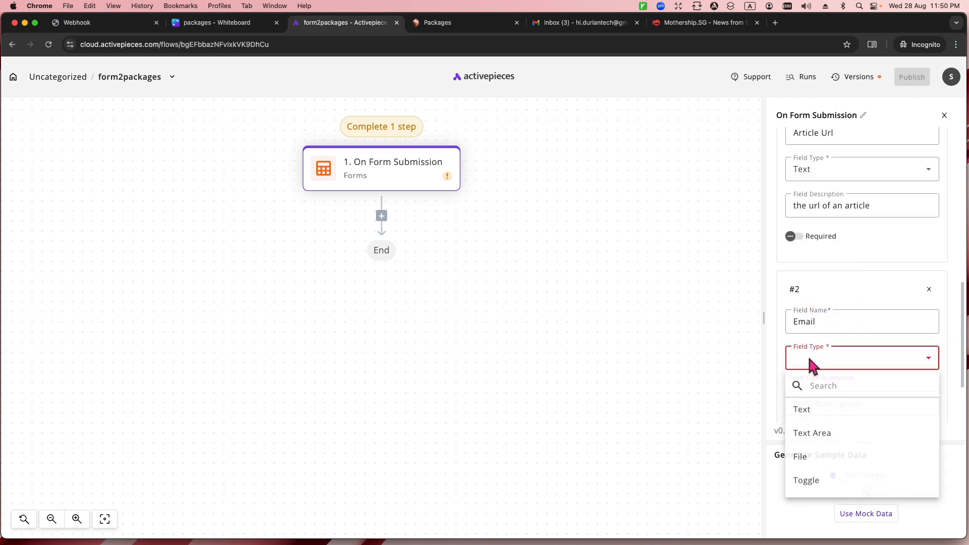
{"action": "left_click", "coordinate": [820, 413]}
{"action": "scroll", "coordinate": [824, 400], "scroll_direction": "down", "scroll_amount": 2}
{"action": "left_click", "coordinate": [842, 328]}
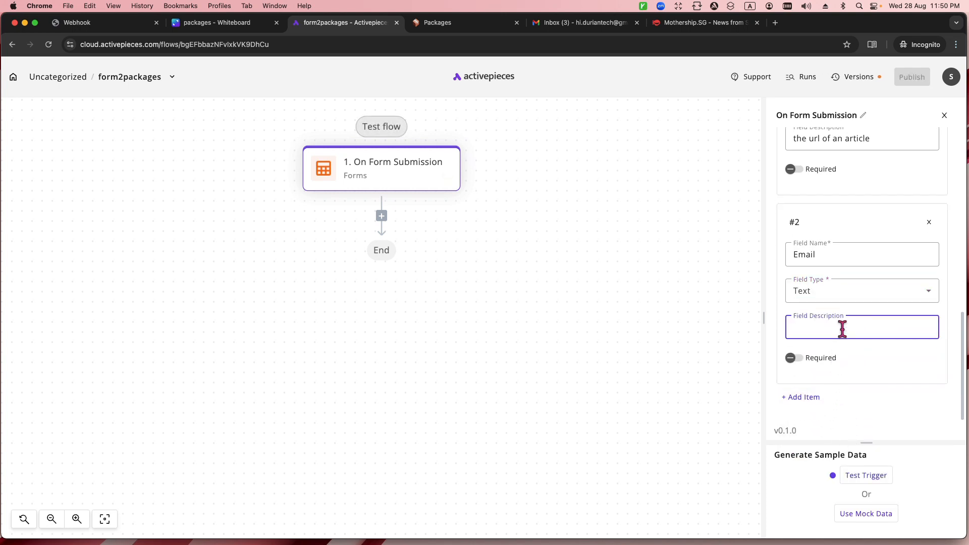
{"action": "type", "text": "your chosen email"}
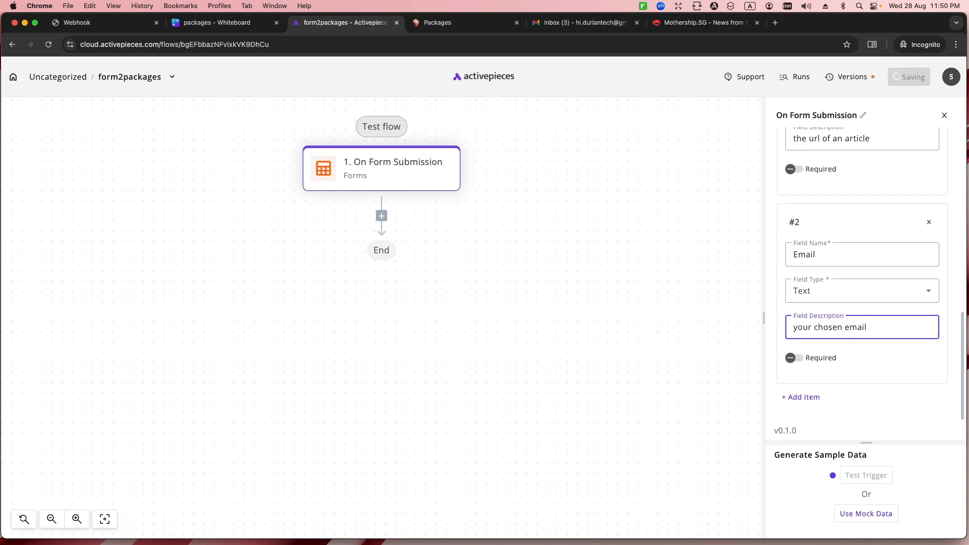
{"action": "left_click", "coordinate": [856, 411]}
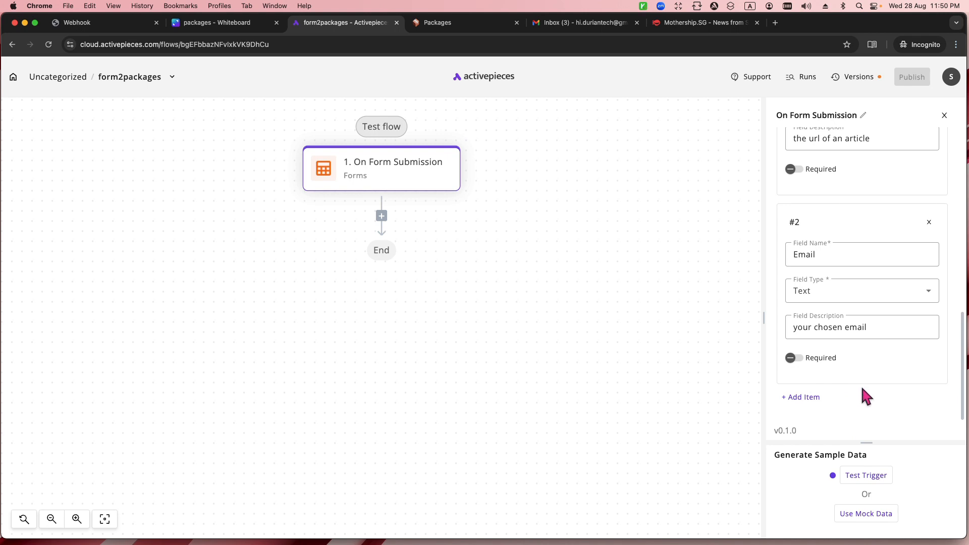
Copy the Draft Form URL and open the draft form in a new browser tab.
{"action": "scroll", "coordinate": [883, 305], "scroll_direction": "up", "scroll_amount": 7}
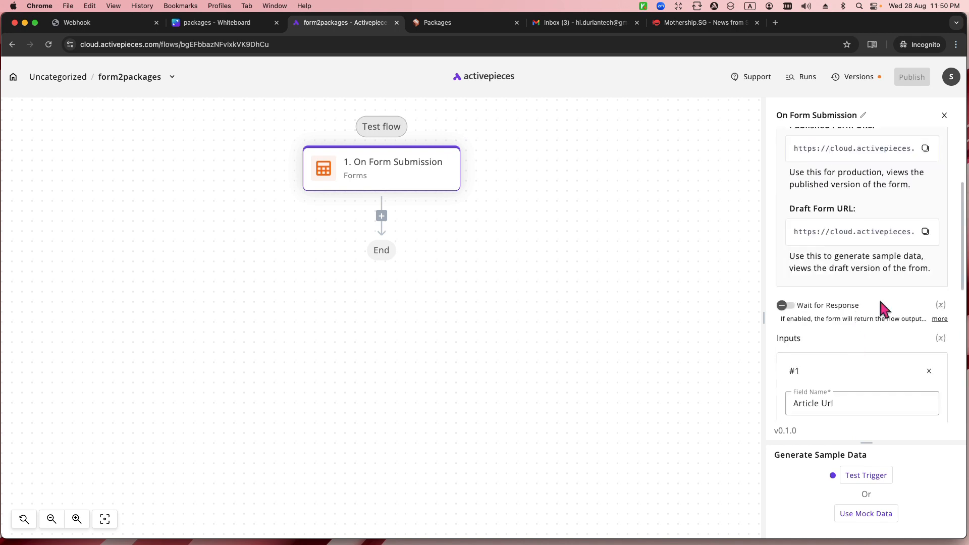
{"action": "left_click", "coordinate": [925, 232]}
{"action": "left_click", "coordinate": [774, 23]}
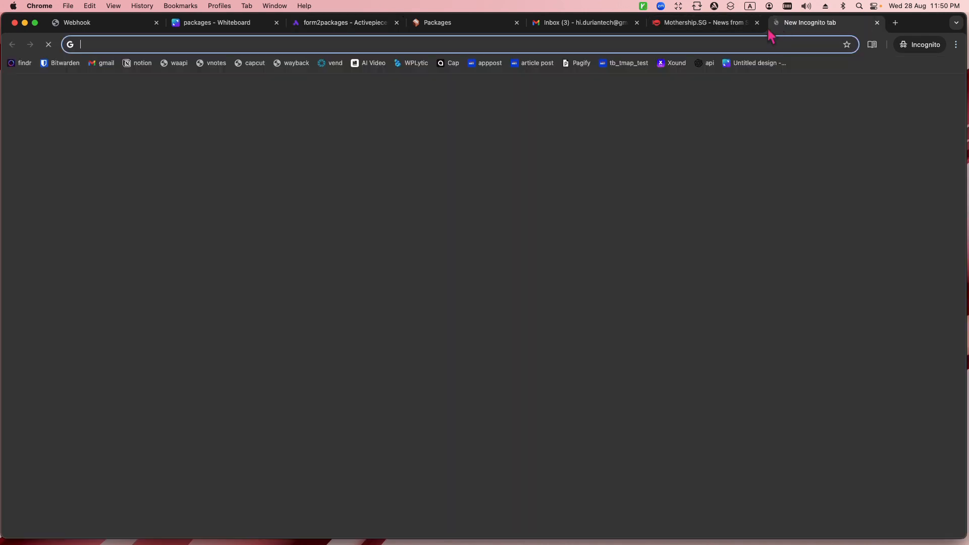
{"action": "key", "text": "super+v"}
{"action": "key", "text": "Return"}
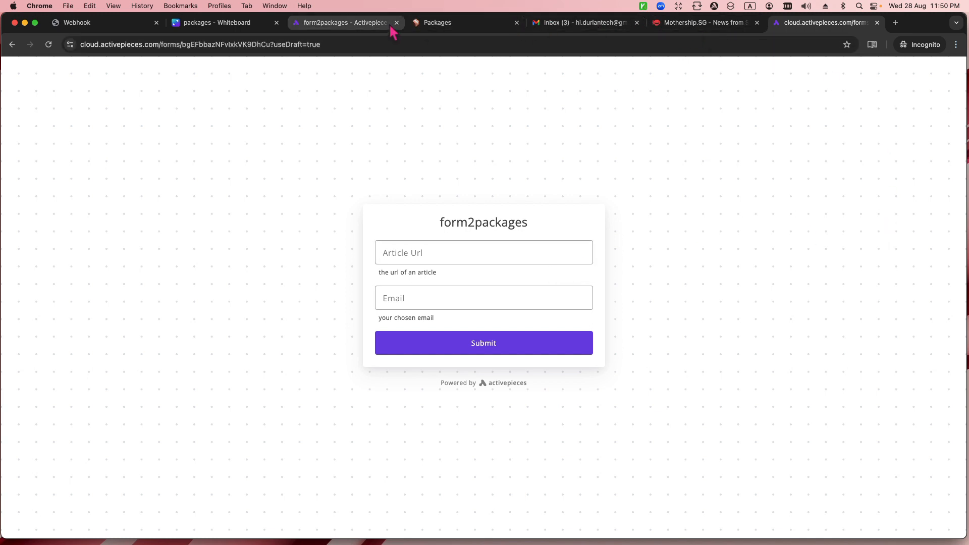
Return to the form2packages flow and start testing the On Form Submission trigger to generate sample data.
{"action": "left_click", "coordinate": [347, 32]}
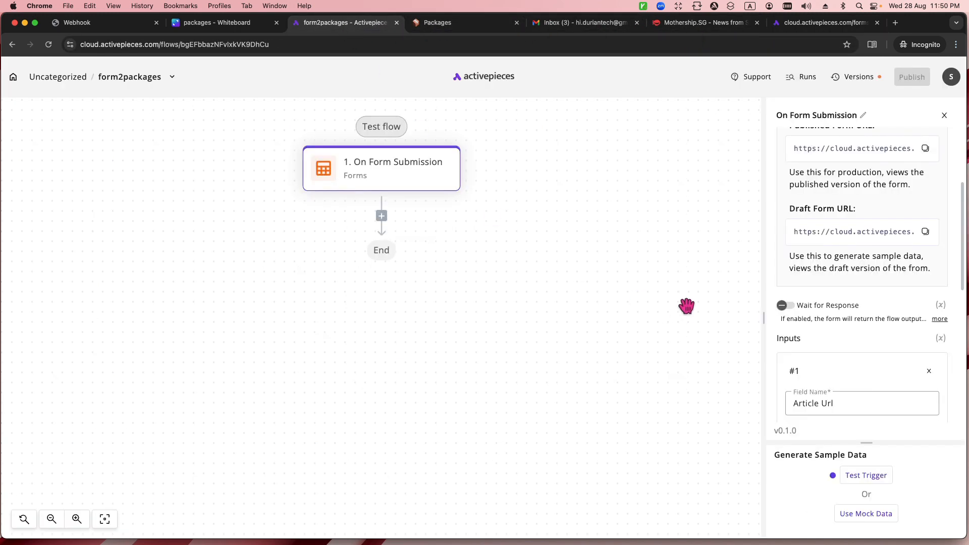
{"action": "scroll", "coordinate": [840, 380], "scroll_direction": "down", "scroll_amount": 1}
{"action": "scroll", "coordinate": [860, 392], "scroll_direction": "down", "scroll_amount": 8}
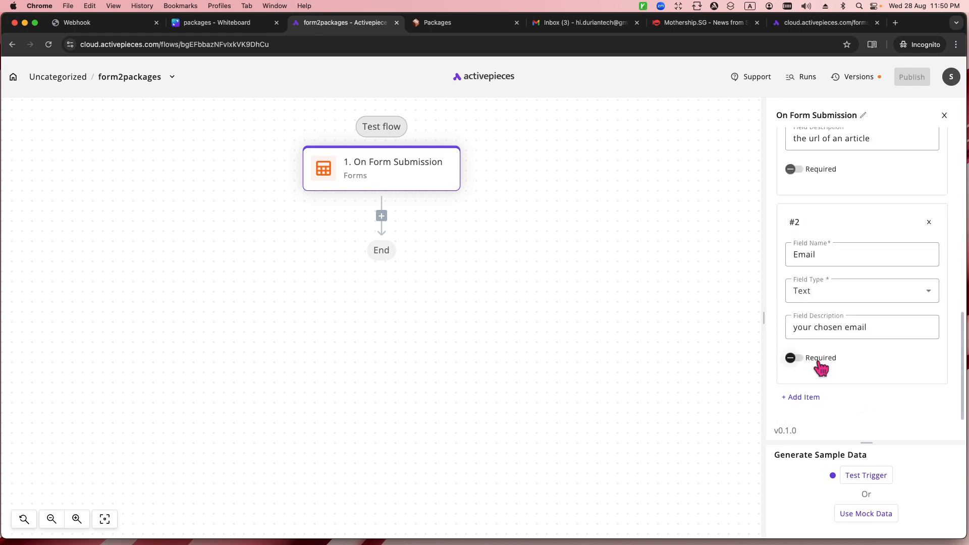
{"action": "scroll", "coordinate": [807, 277], "scroll_direction": "up", "scroll_amount": 5}
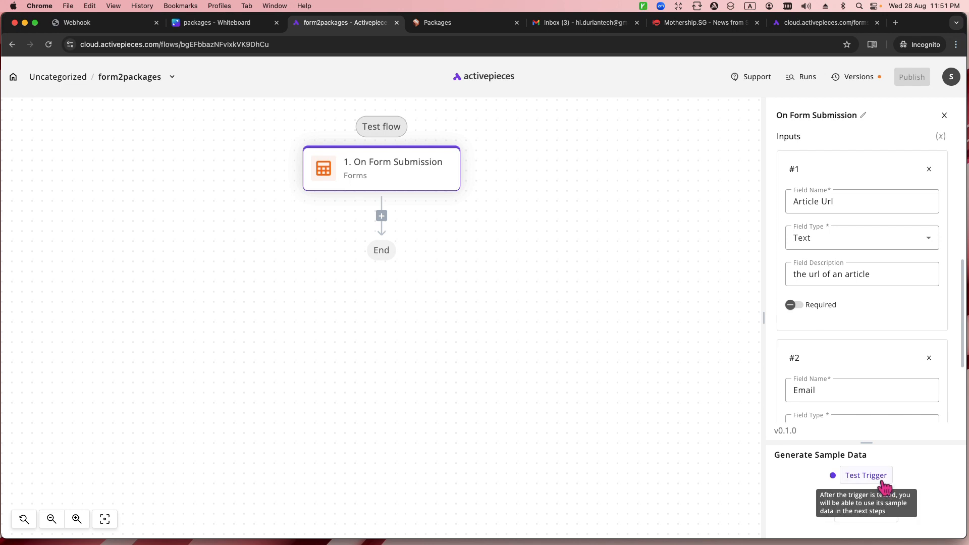
{"action": "left_click", "coordinate": [866, 476]}
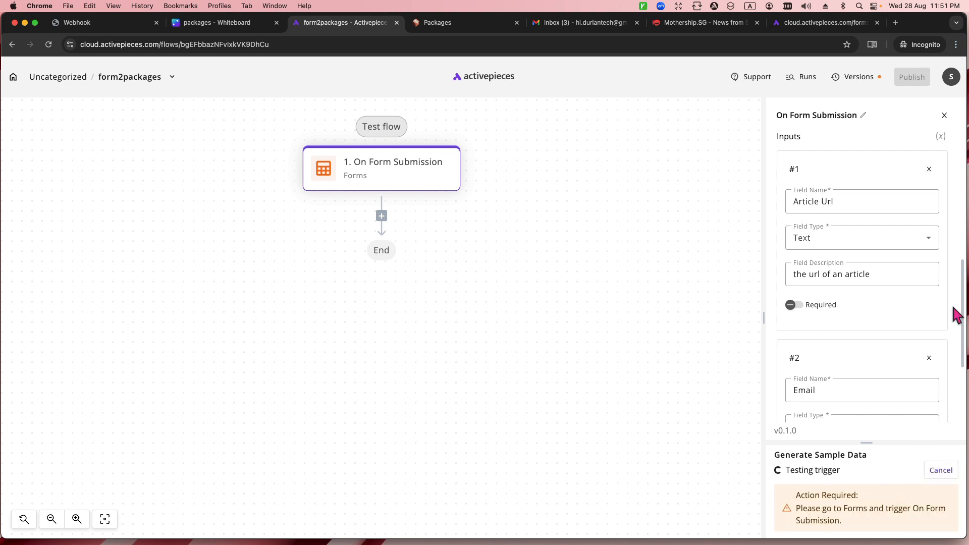
On the Mothership news page, open the article about 30 football fields worth of roads and copy its URL.
{"action": "left_click", "coordinate": [828, 23]}
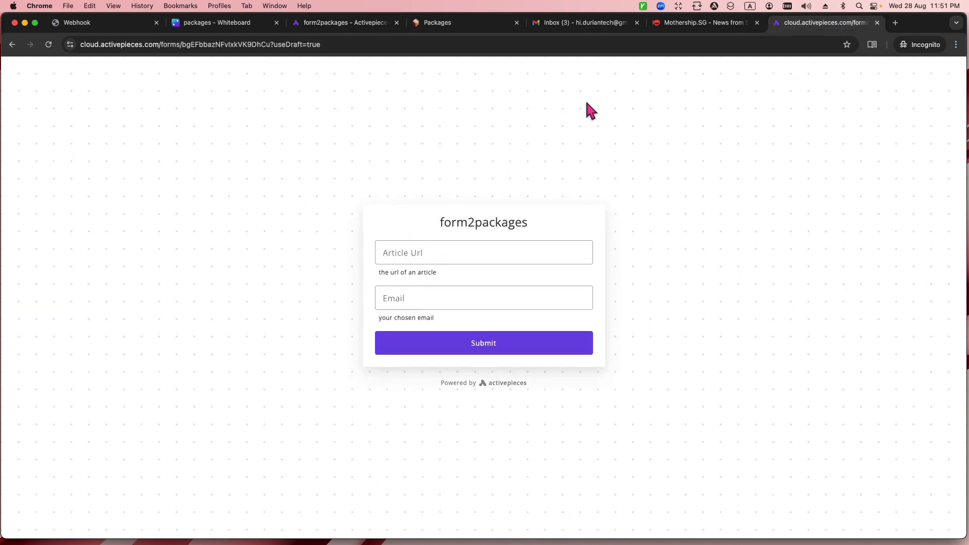
{"action": "left_click", "coordinate": [679, 27]}
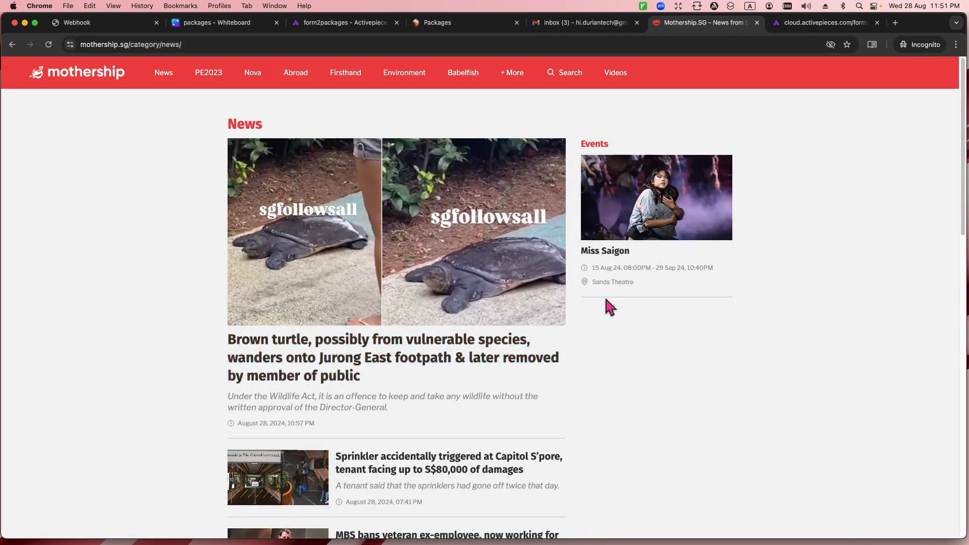
{"action": "scroll", "coordinate": [608, 305], "scroll_direction": "down", "scroll_amount": 7}
{"action": "scroll", "coordinate": [523, 323], "scroll_direction": "up", "scroll_amount": 5}
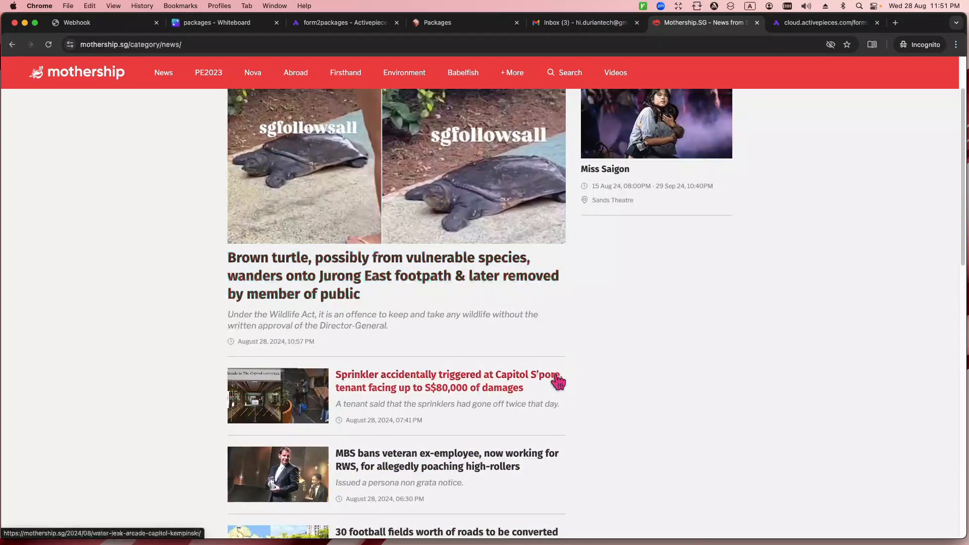
{"action": "scroll", "coordinate": [521, 417], "scroll_direction": "down", "scroll_amount": 3}
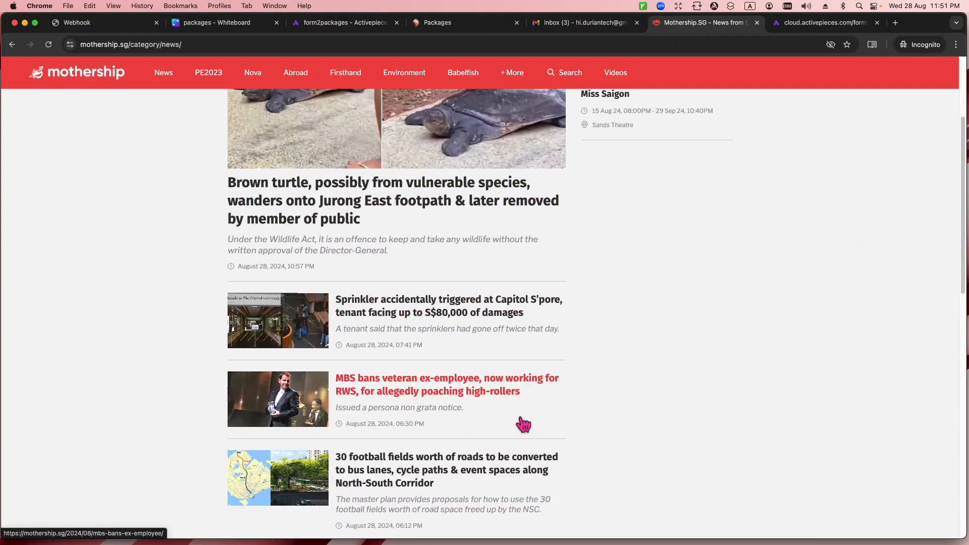
{"action": "left_click", "coordinate": [495, 458]}
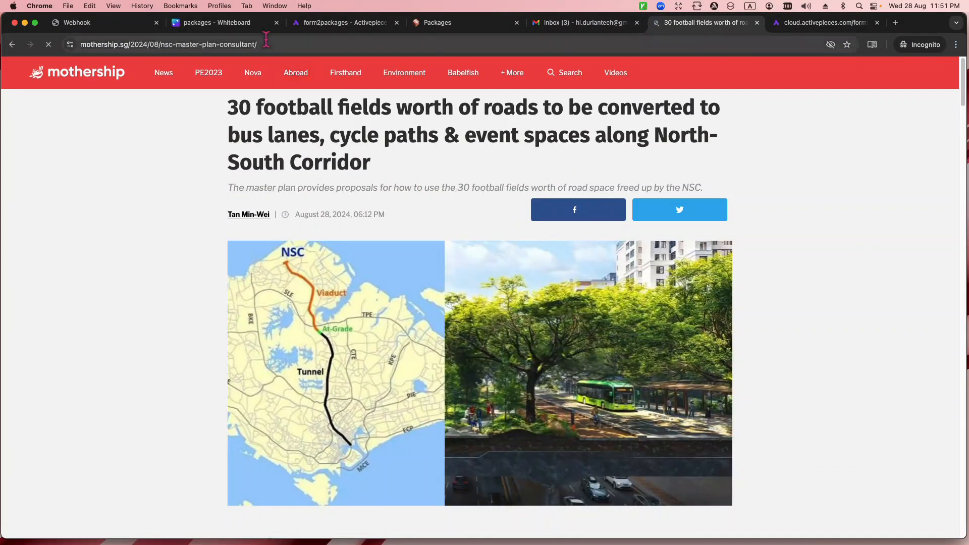
{"action": "left_click", "coordinate": [266, 44]}
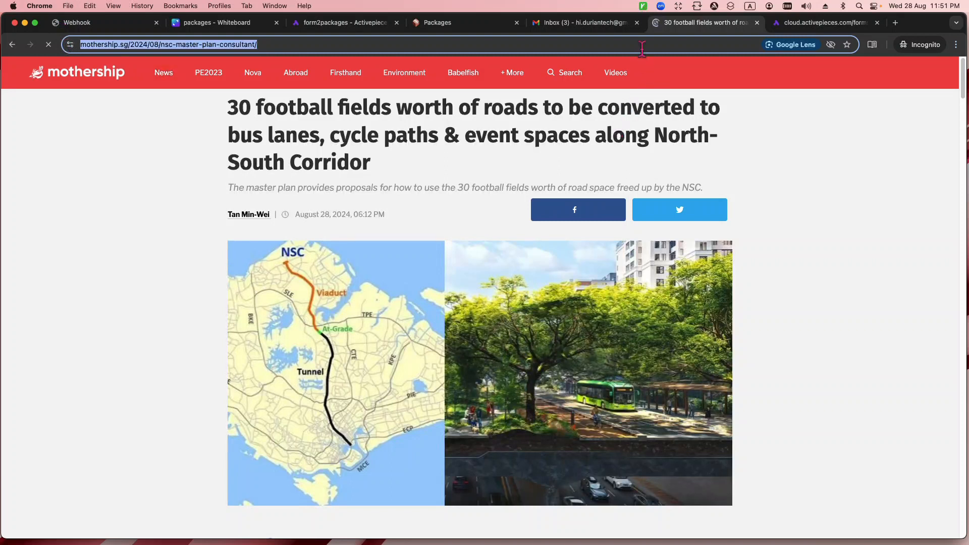
Submit the draft form with the copied article link as Article Url and the contact's e-mail address as Email.
{"action": "left_click", "coordinate": [819, 25]}
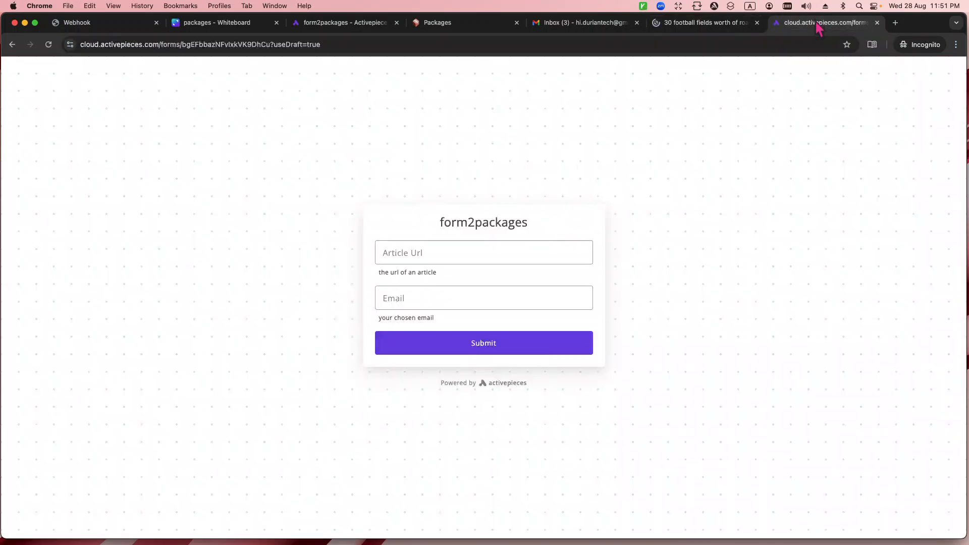
{"action": "left_click", "coordinate": [528, 249]}
{"action": "key", "text": "super+v"}
{"action": "left_click", "coordinate": [511, 301]}
{"action": "type", "text": "hi."}
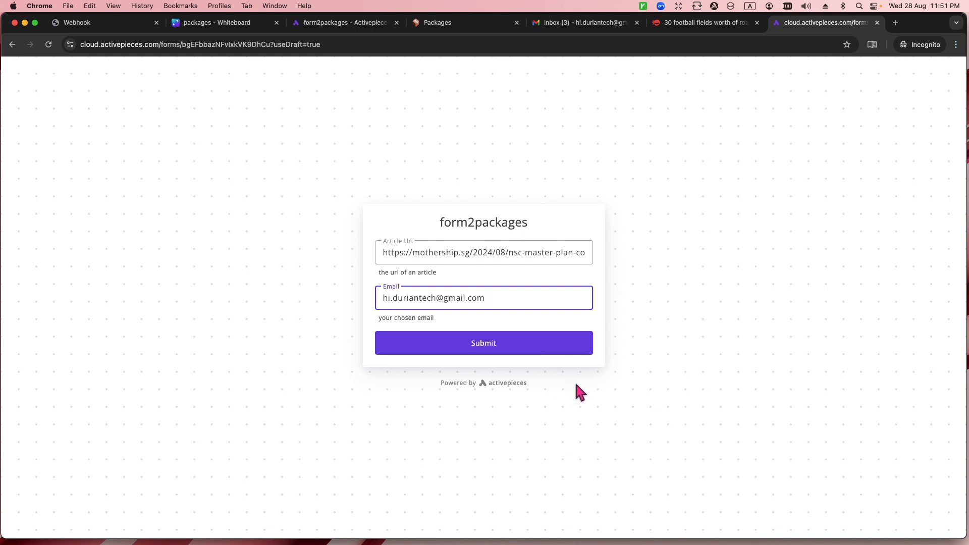
{"action": "left_click", "coordinate": [548, 351]}
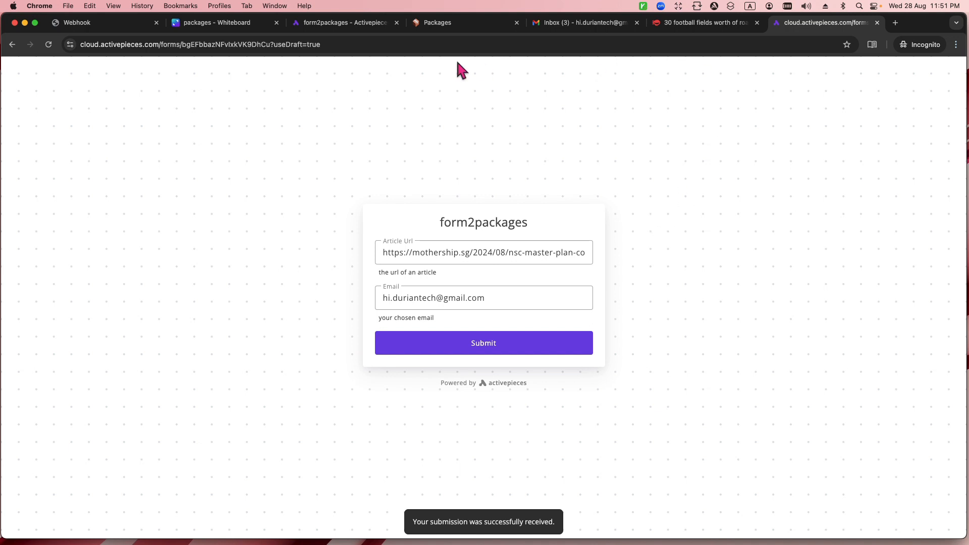
Return to the form2packages flow and review the form trigger's sample output, including the full articleUrl value.
{"action": "left_click", "coordinate": [331, 23]}
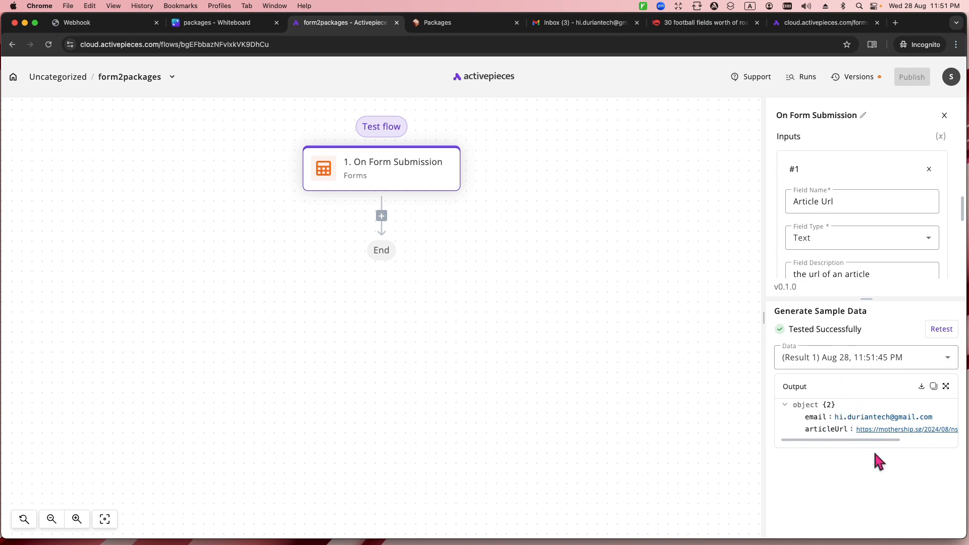
{"action": "left_click_drag", "start_coordinate": [890, 440], "coordinate": [852, 434]}
Switch to Packages and start a new package named "the article summary demo" with "." as its description.
{"action": "left_click", "coordinate": [480, 24]}
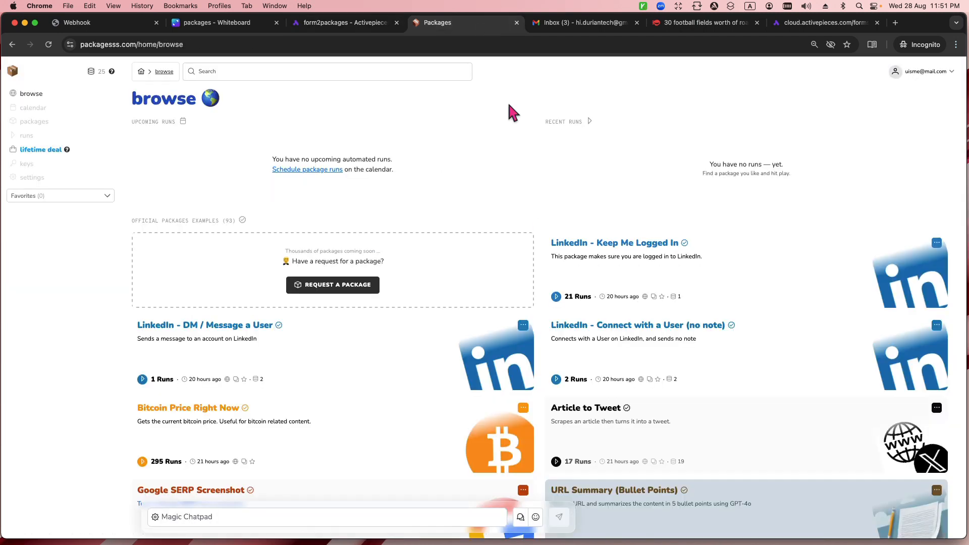
{"action": "left_click", "coordinate": [43, 123]}
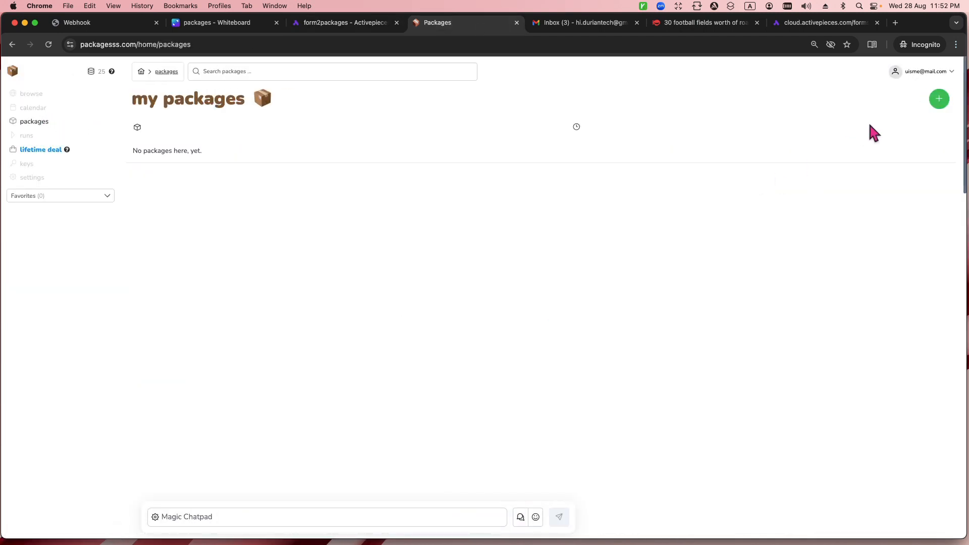
{"action": "left_click", "coordinate": [937, 104]}
{"action": "left_click", "coordinate": [547, 214]}
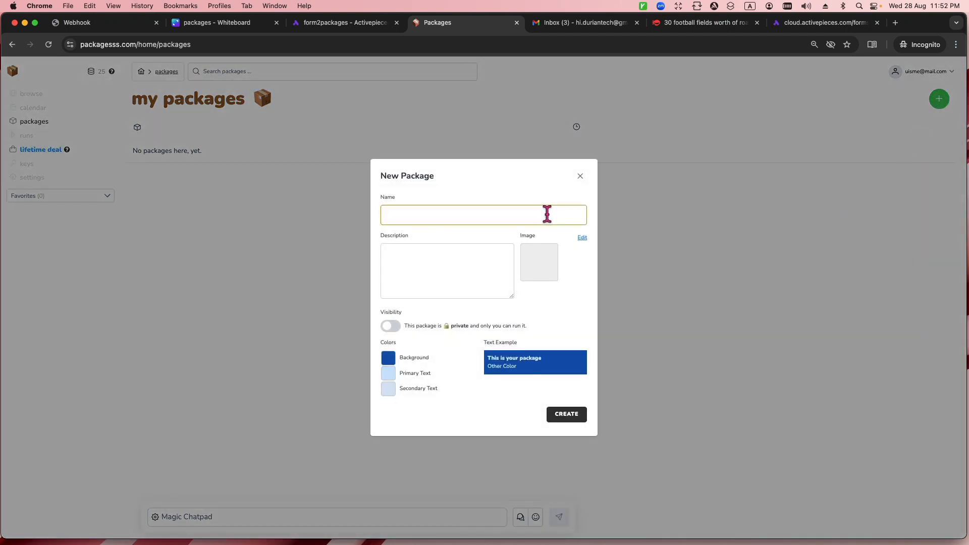
{"action": "type", "text": "article summary demo"}
{"action": "left_click", "coordinate": [487, 255]}
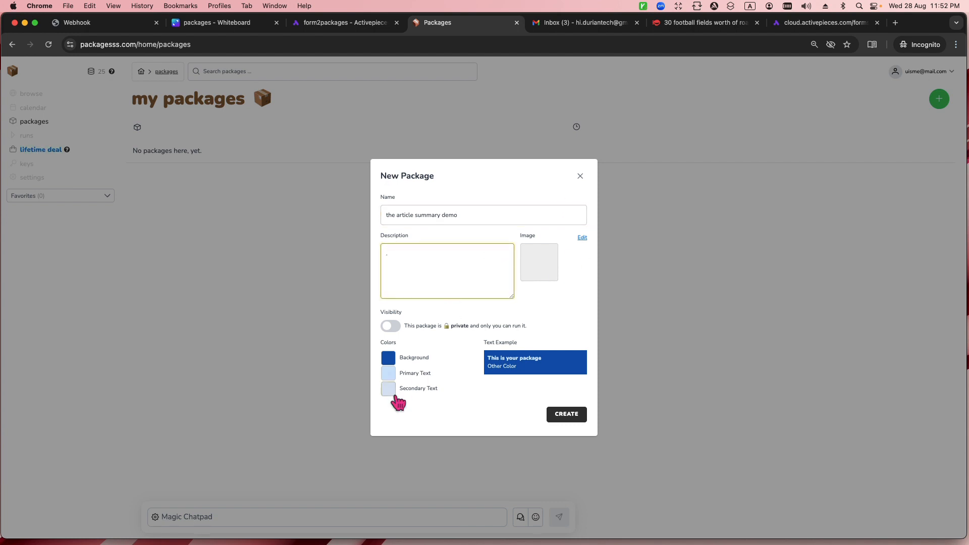
Choose a background colour for the new package and create it.
{"action": "left_click", "coordinate": [388, 358]}
{"action": "left_click", "coordinate": [418, 372]}
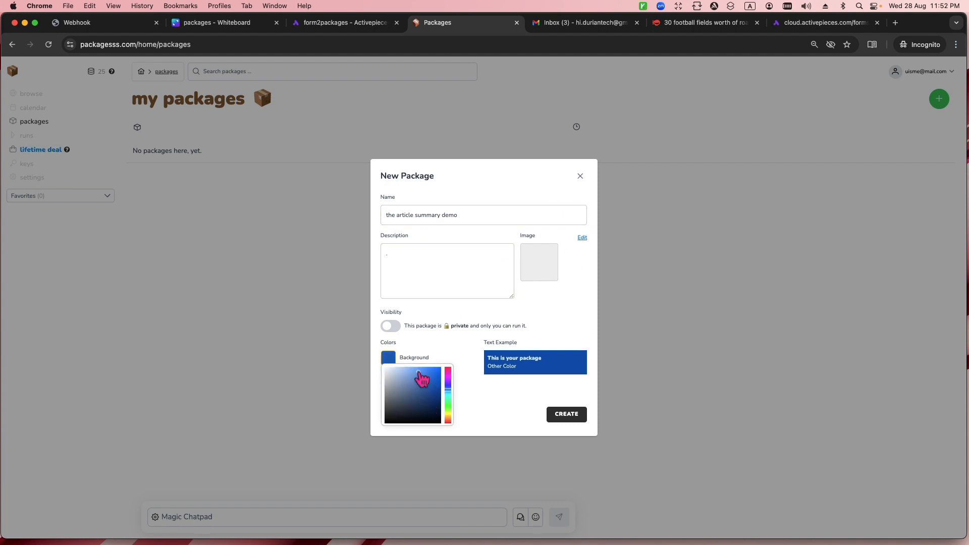
{"action": "left_click", "coordinate": [446, 377]}
{"action": "left_click", "coordinate": [590, 415]}
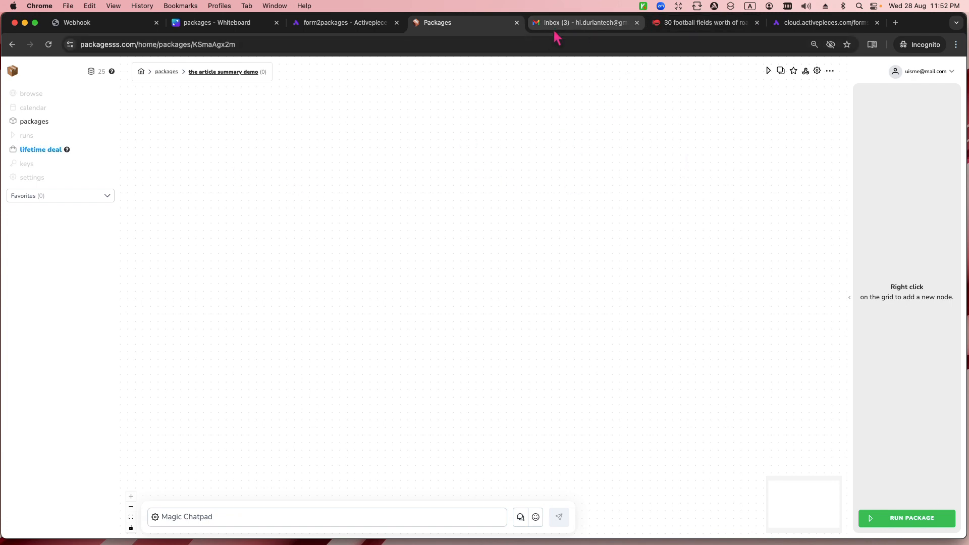
Check the draft form's fields, return to Packages and add two Input nodes side by side in the article summary package.
{"action": "left_click", "coordinate": [804, 25]}
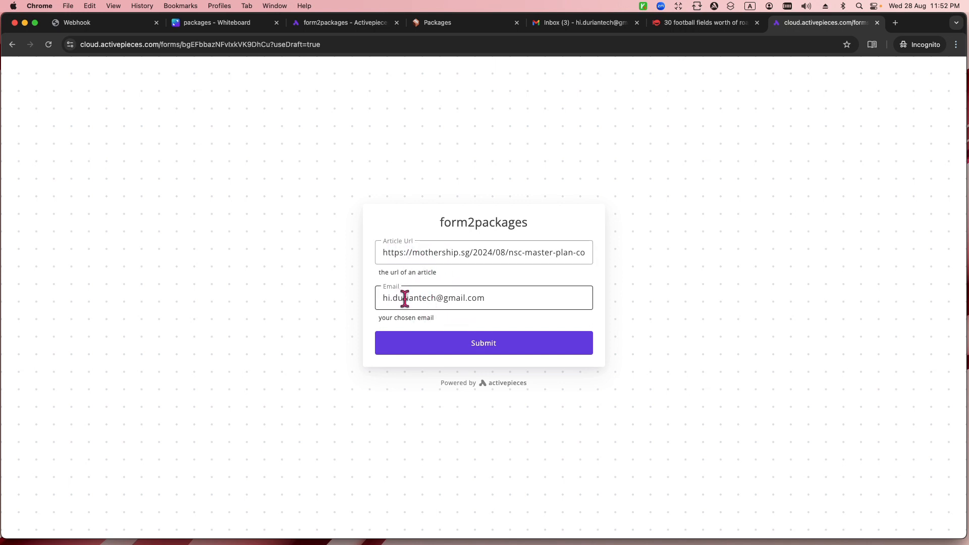
{"action": "left_click", "coordinate": [437, 26]}
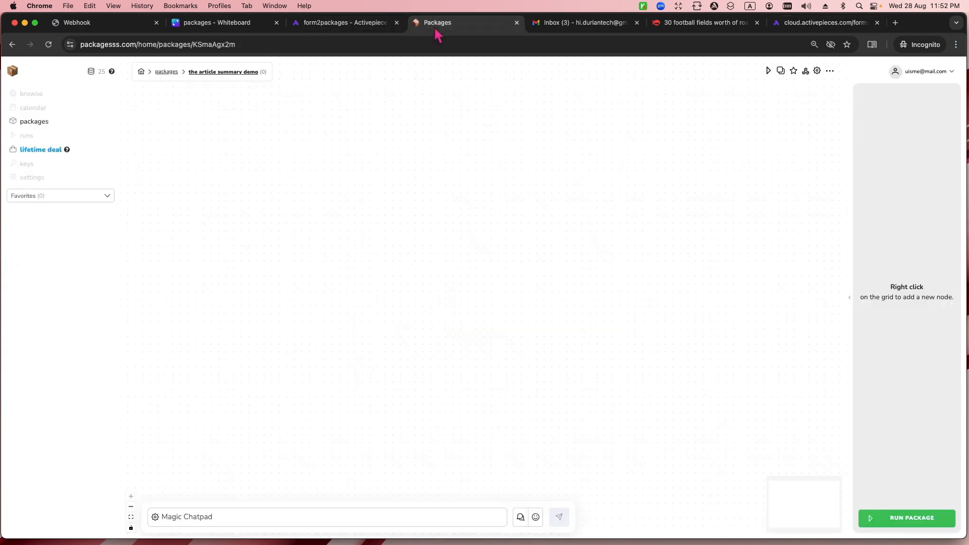
{"action": "right_click", "coordinate": [227, 132]}
{"action": "left_click", "coordinate": [256, 146]}
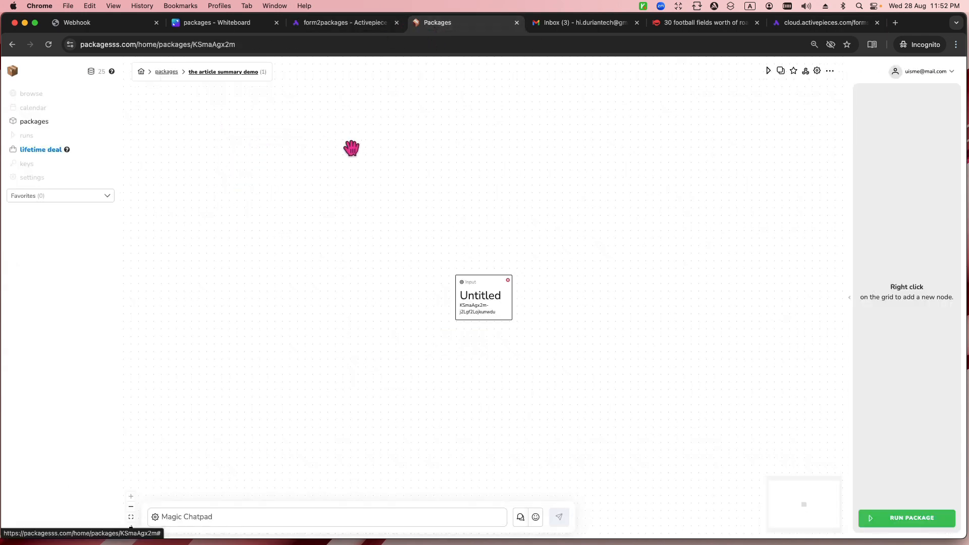
{"action": "left_click_drag", "start_coordinate": [487, 283], "coordinate": [267, 167]}
{"action": "right_click", "coordinate": [345, 183]}
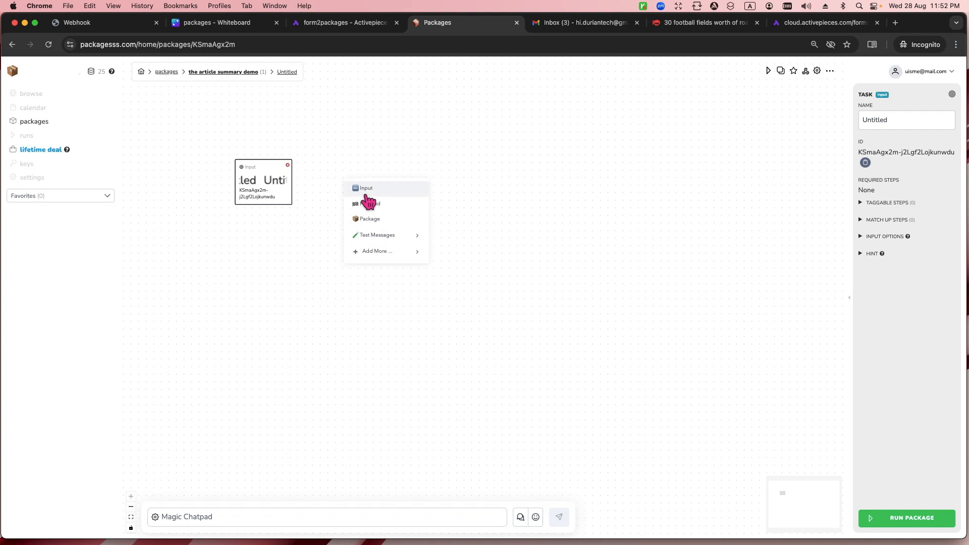
{"action": "left_click", "coordinate": [369, 193]}
{"action": "left_click_drag", "start_coordinate": [362, 191], "coordinate": [333, 177]}
Name the first Input node "article url" and the second "email", and align the two nodes.
{"action": "left_click", "coordinate": [275, 176]}
{"action": "left_click_drag", "start_coordinate": [897, 123], "coordinate": [845, 113]}
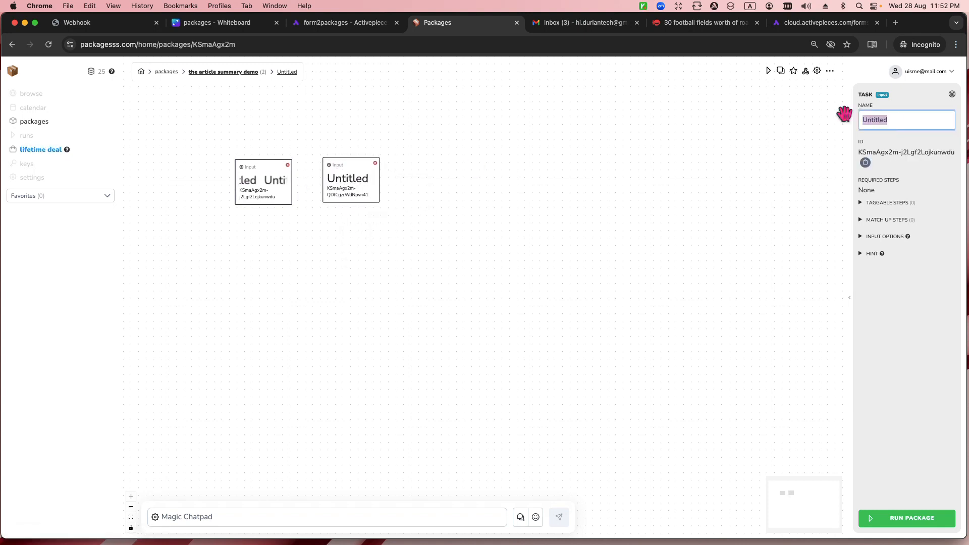
{"action": "type", "text": "article url"}
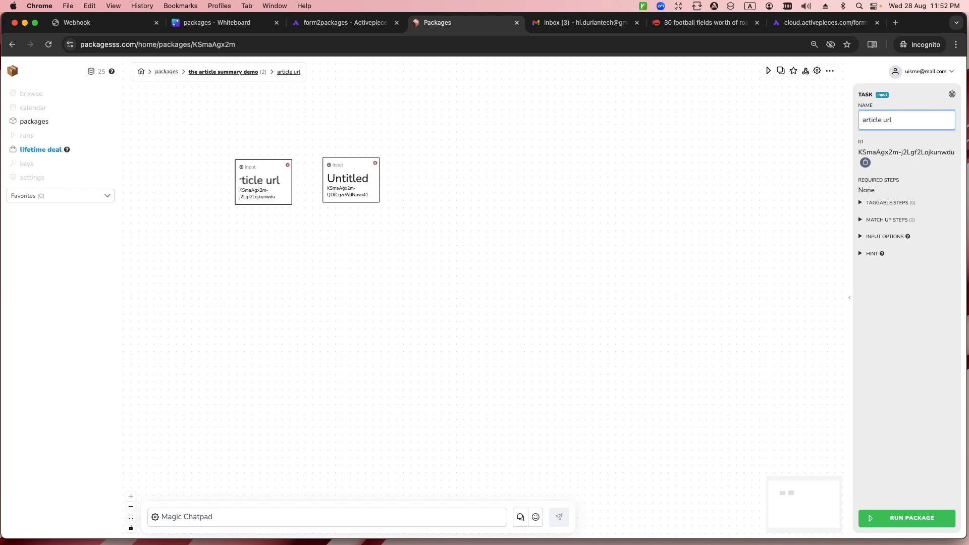
{"action": "left_click", "coordinate": [365, 176]}
{"action": "double_click", "coordinate": [864, 120]}
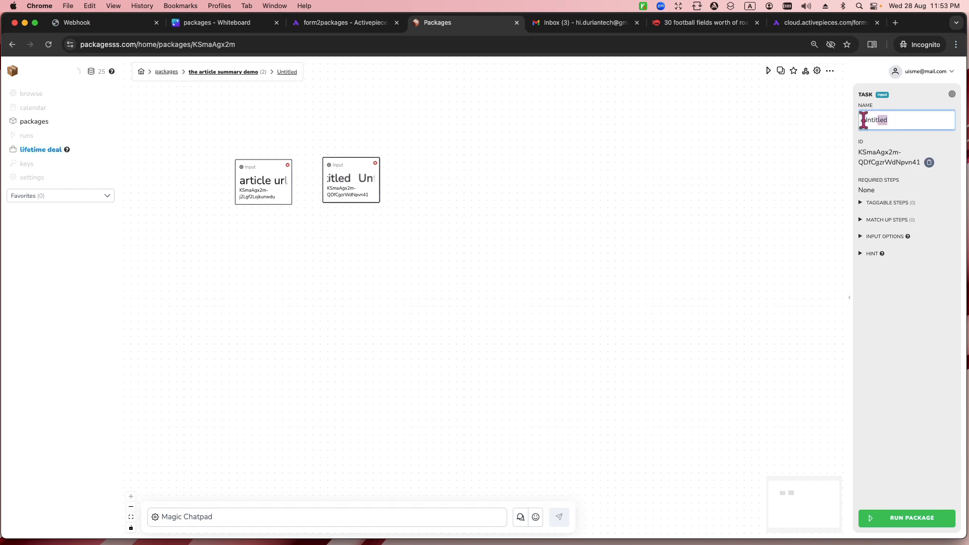
{"action": "type", "text": "email"}
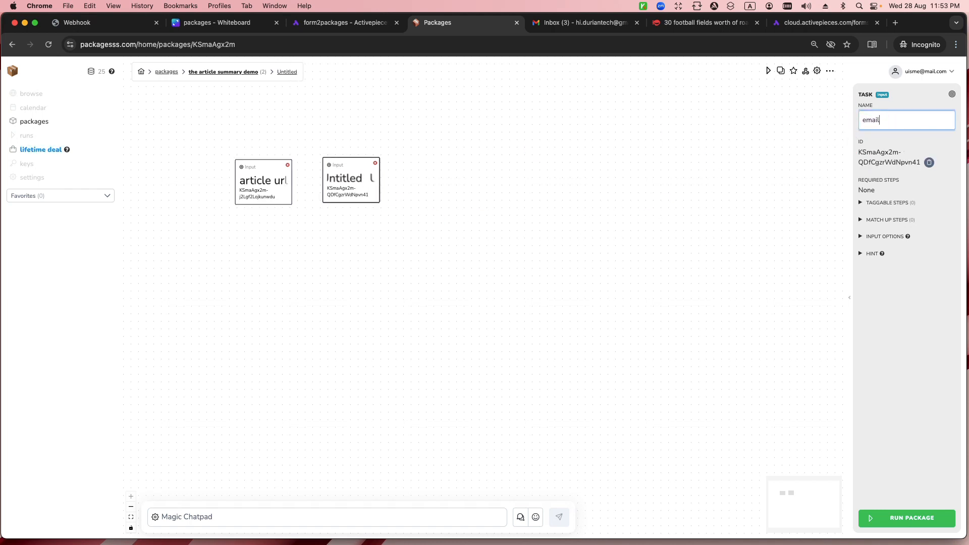
{"action": "left_click", "coordinate": [257, 180]}
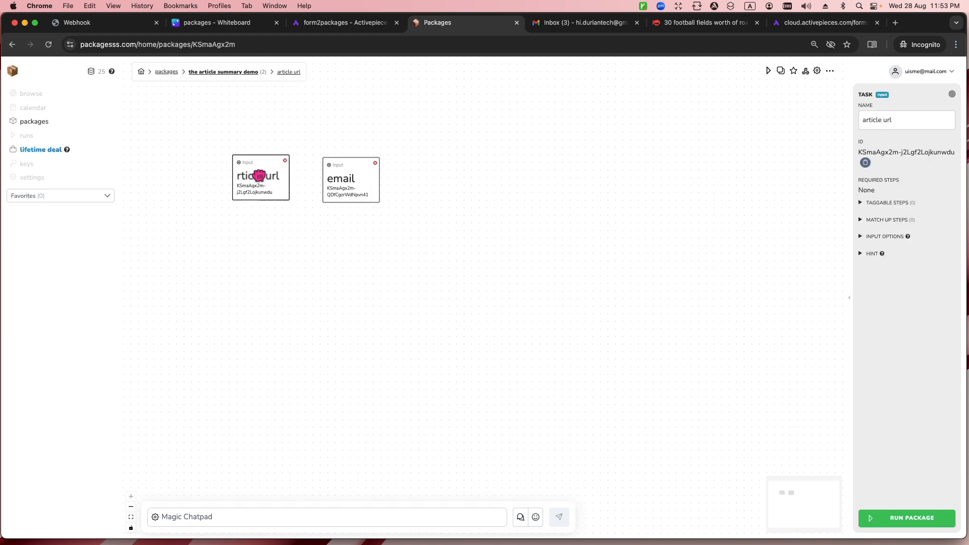
{"action": "left_click", "coordinate": [337, 172]}
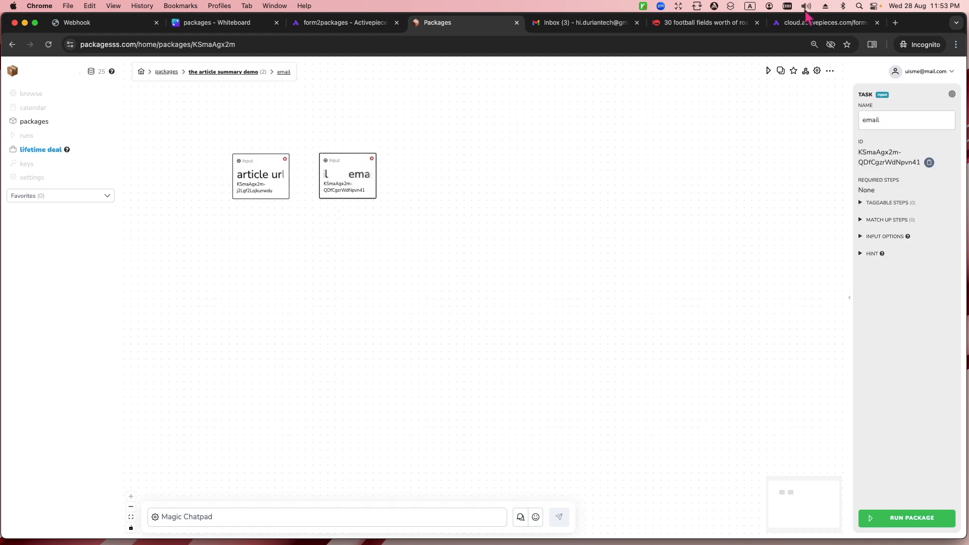
Place the draft form's browser tab beside the form2packages flow tab and return to Packages.
{"action": "left_click", "coordinate": [340, 22]}
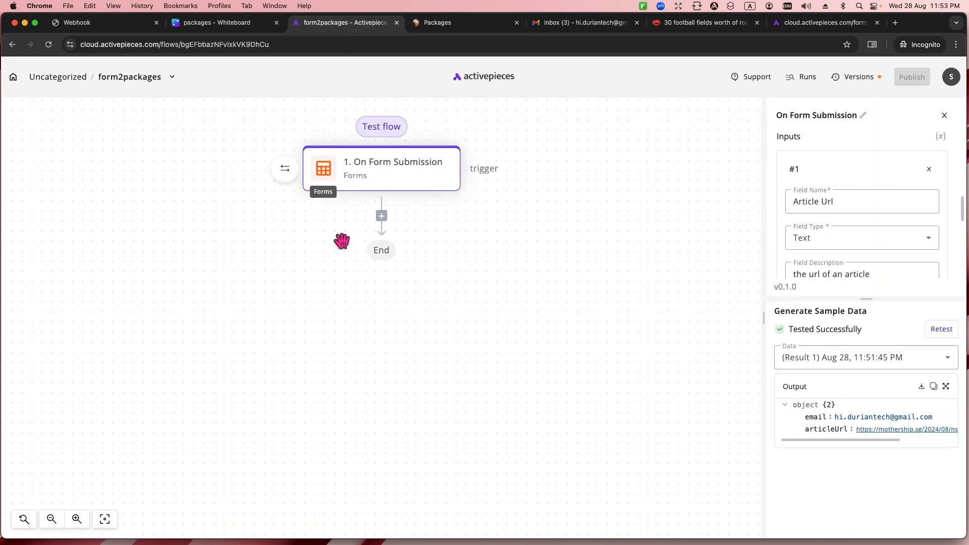
{"action": "left_click_drag", "start_coordinate": [796, 25], "coordinate": [443, 41]}
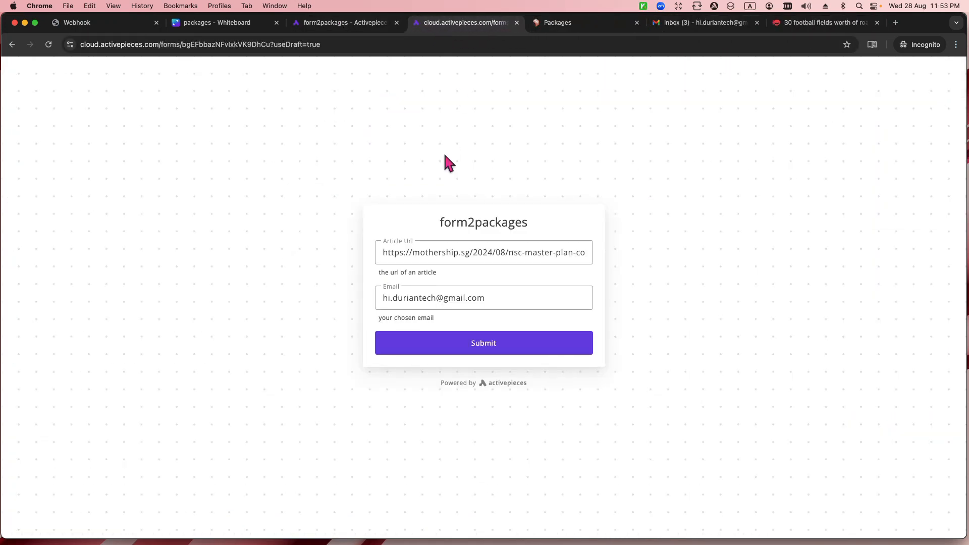
{"action": "left_click", "coordinate": [578, 23]}
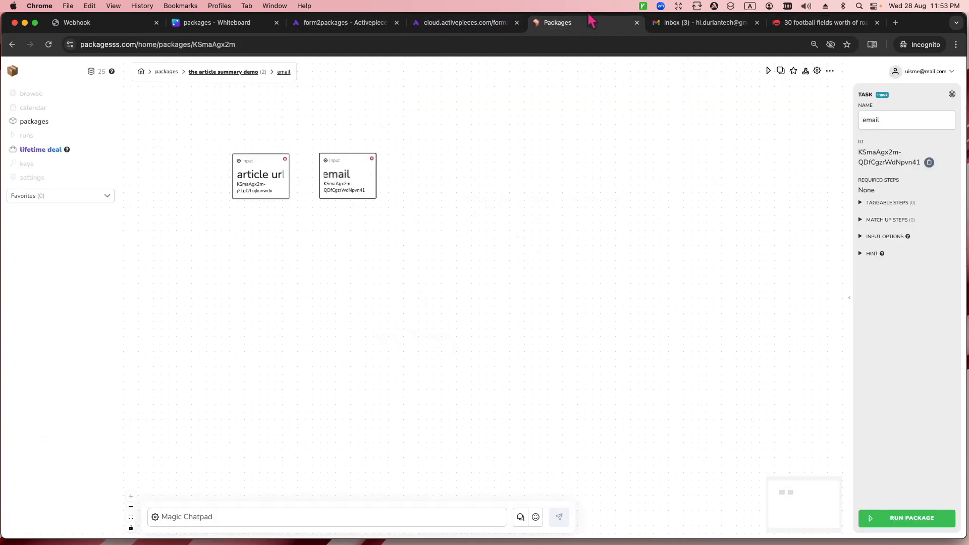
Add a Package node below the inputs, widen its settings area and assign it the URL Summary (Bullet Points) package.
{"action": "right_click", "coordinate": [387, 264]}
{"action": "mouse_move", "coordinate": [439, 337]}
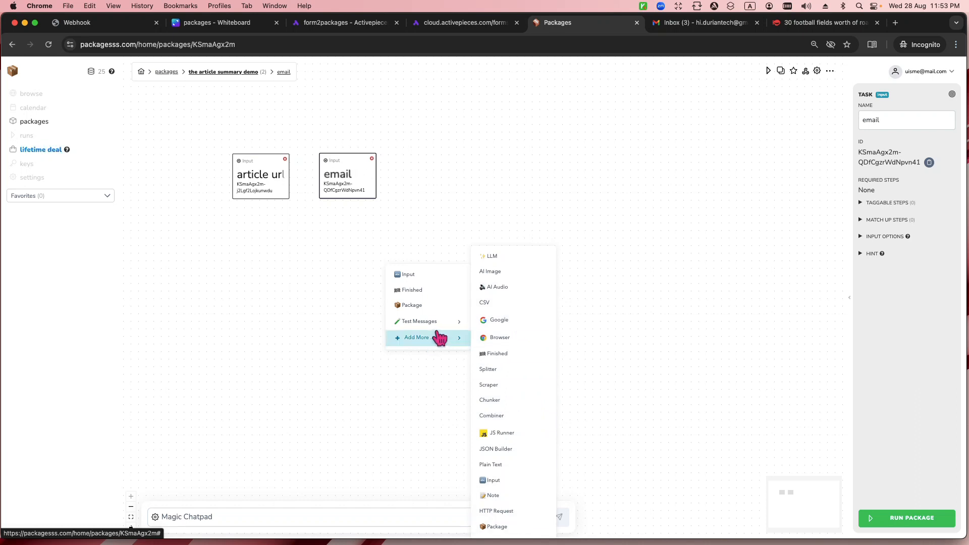
{"action": "left_click", "coordinate": [427, 306]}
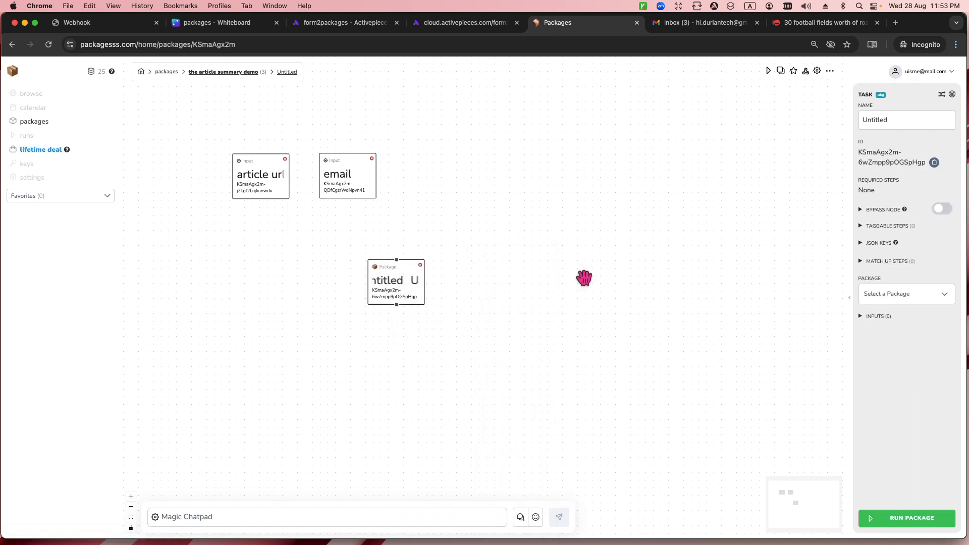
{"action": "left_click_drag", "start_coordinate": [850, 295], "coordinate": [677, 286]}
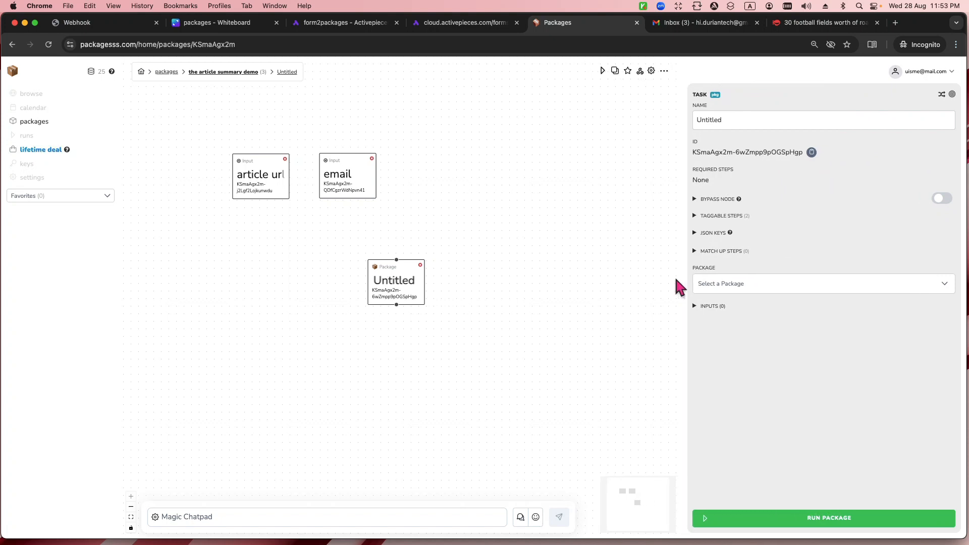
{"action": "left_click", "coordinate": [684, 283]}
{"action": "left_click", "coordinate": [729, 311]}
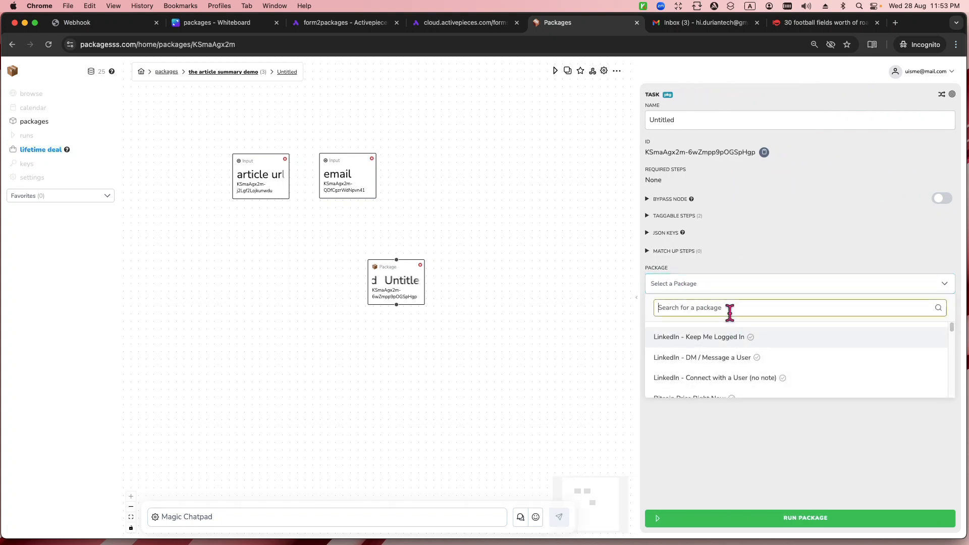
{"action": "type", "text": "summ"}
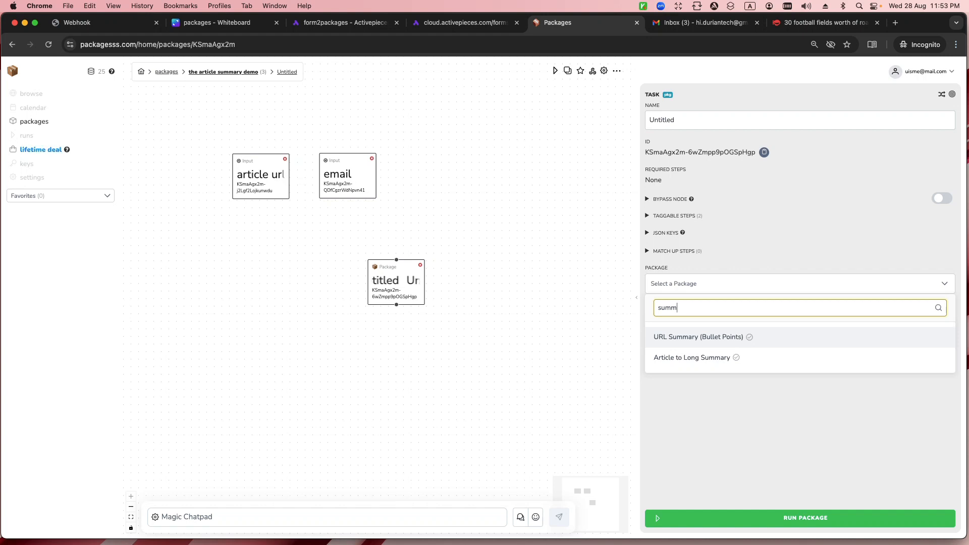
{"action": "left_click", "coordinate": [695, 343]}
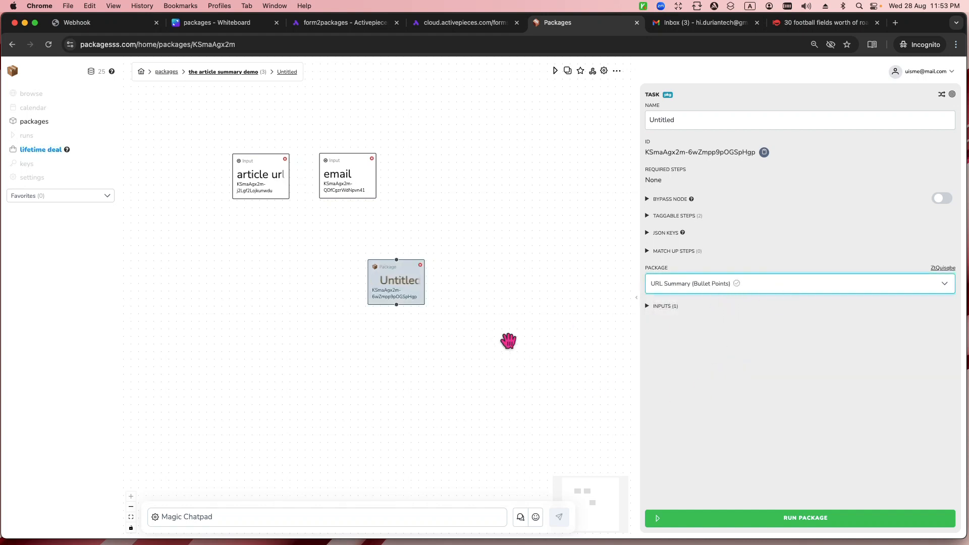
Name the package node "summarise an article", link its URL input to the article url node and shift the node slightly left.
{"action": "left_click_drag", "start_coordinate": [688, 118], "coordinate": [652, 115]}
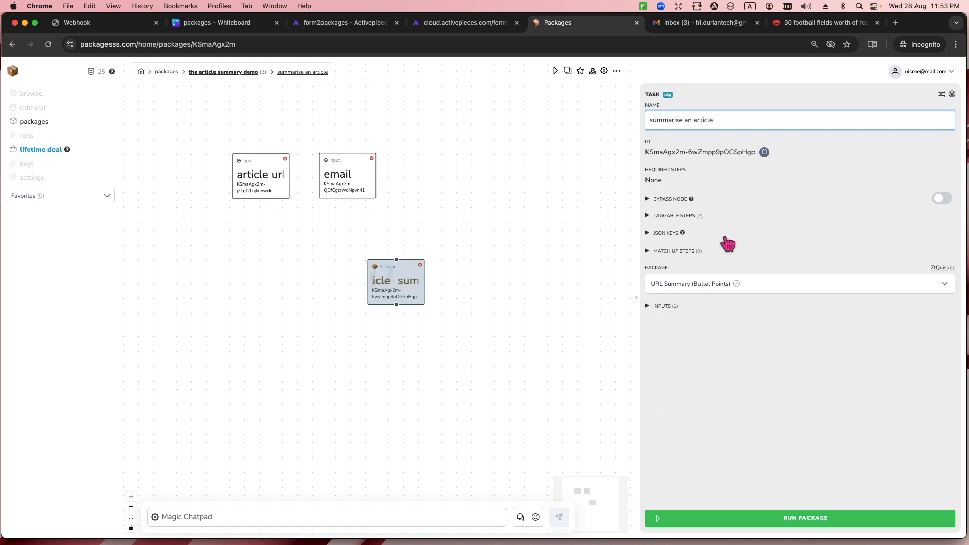
{"action": "left_click", "coordinate": [660, 309]}
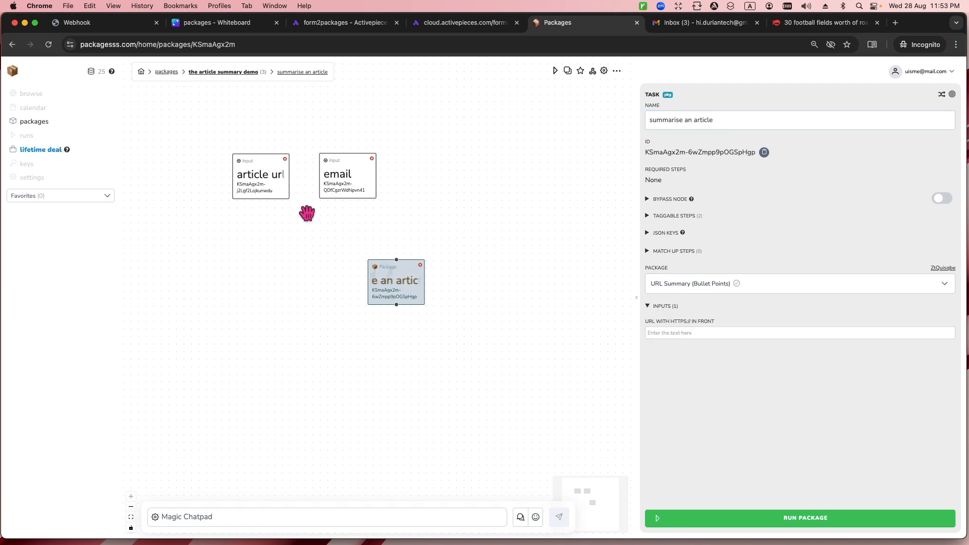
{"action": "left_click", "coordinate": [659, 334]}
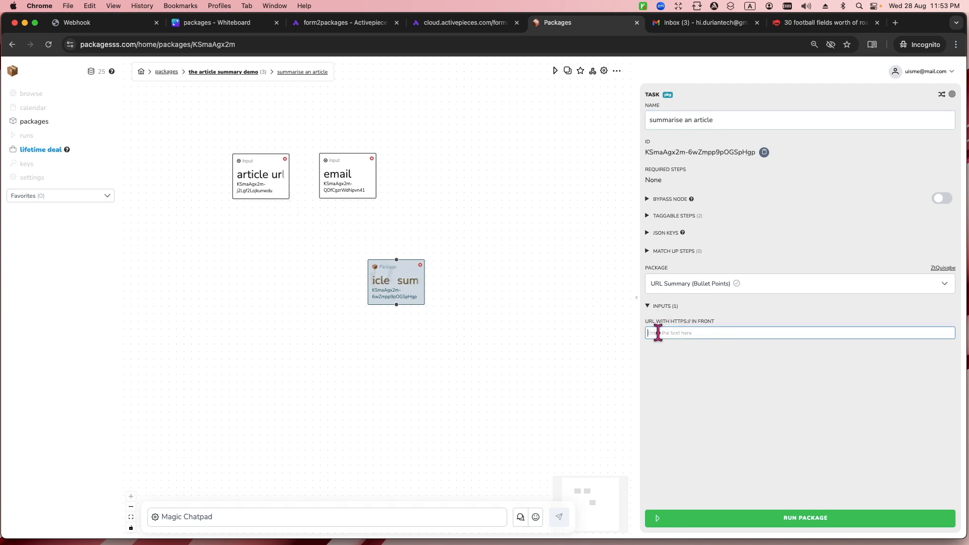
{"action": "type", "text": "@ar"}
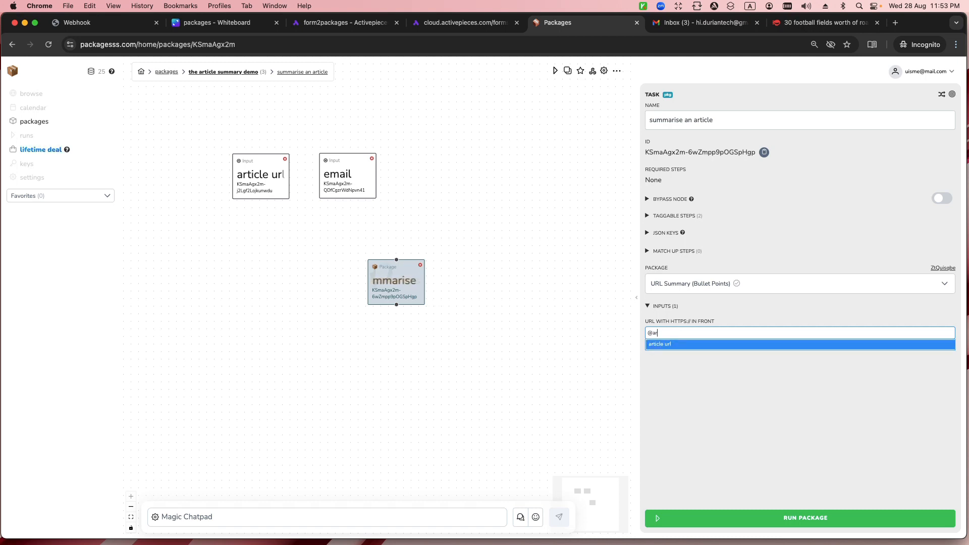
{"action": "left_click", "coordinate": [671, 345]}
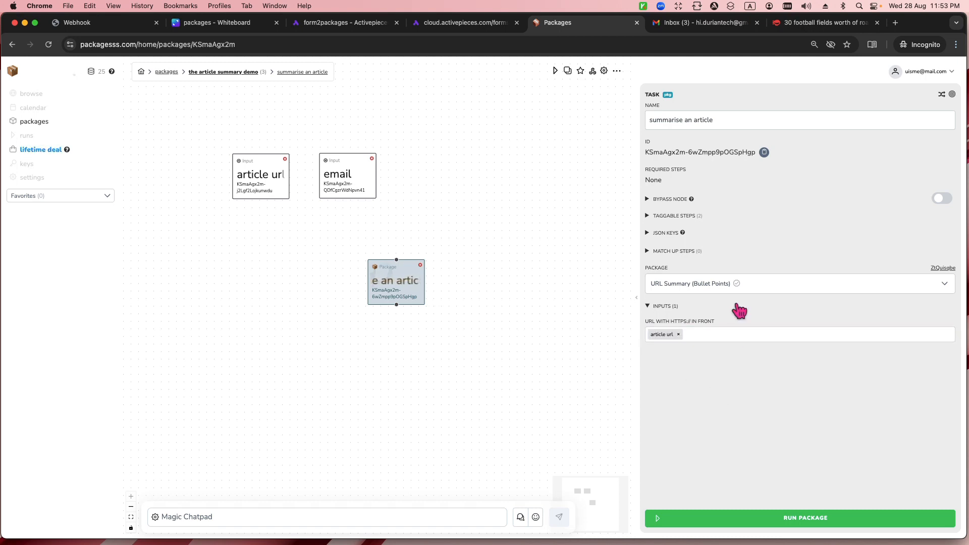
{"action": "left_click_drag", "start_coordinate": [385, 285], "coordinate": [358, 284]}
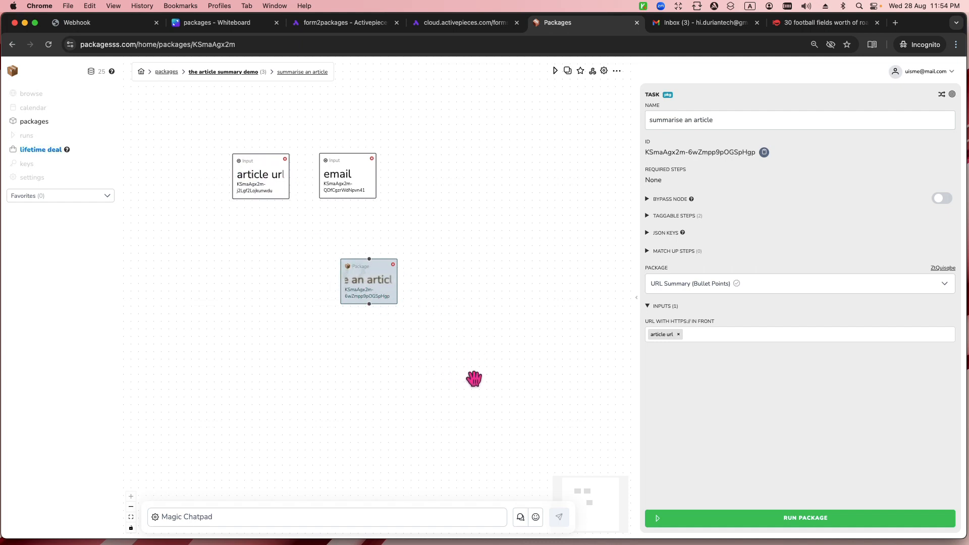
Add a Finished node to the lower right of the package node and name it "The result".
{"action": "right_click", "coordinate": [448, 362]}
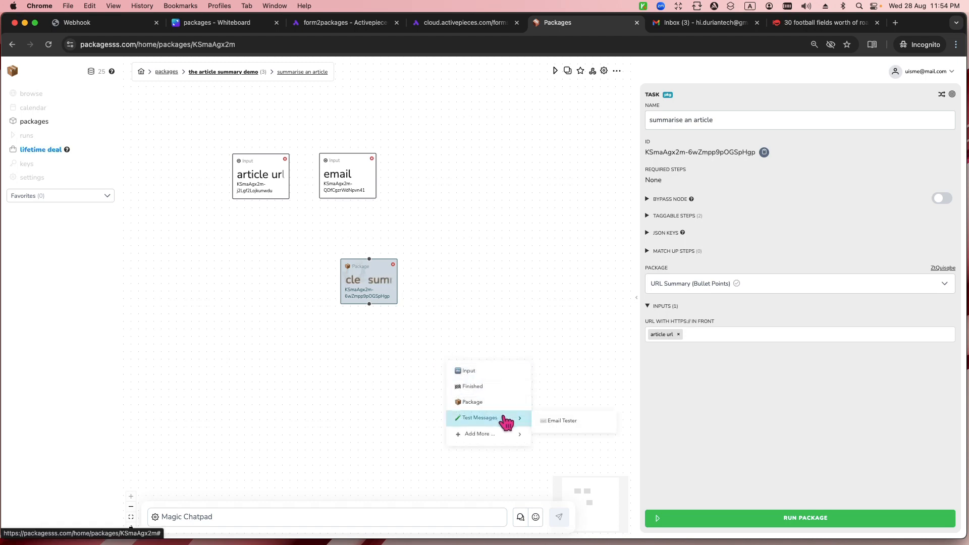
{"action": "left_click", "coordinate": [513, 395]}
{"action": "left_click_drag", "start_coordinate": [479, 386], "coordinate": [536, 385]}
{"action": "left_click_drag", "start_coordinate": [689, 128], "coordinate": [644, 123]}
{"action": "type", "text": "Th"}
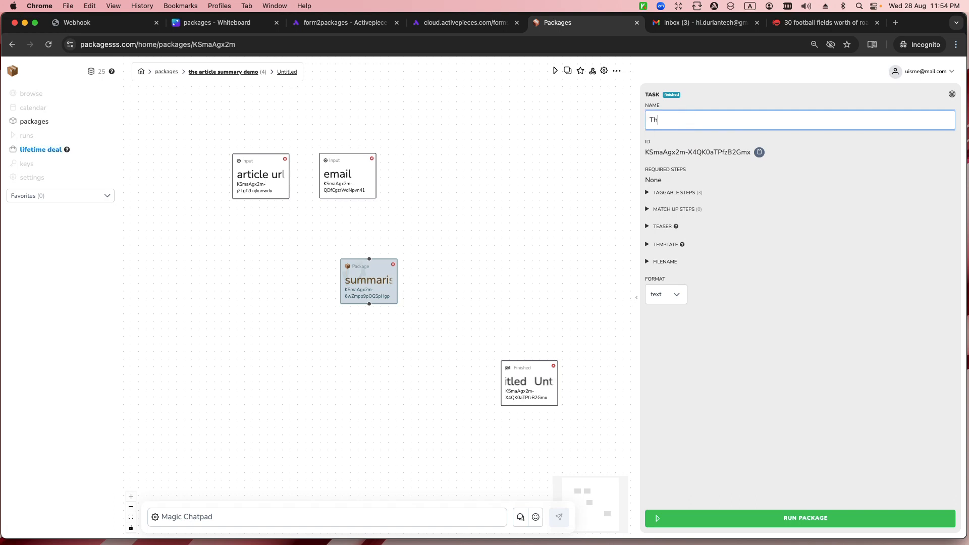
{"action": "type", "text": "e result"}
Give The result node the filename "summary of article" and set its format to Markdown to HTML.
{"action": "left_click", "coordinate": [661, 263]}
{"action": "left_click", "coordinate": [674, 275]}
{"action": "type", "text": "summary of ar"}
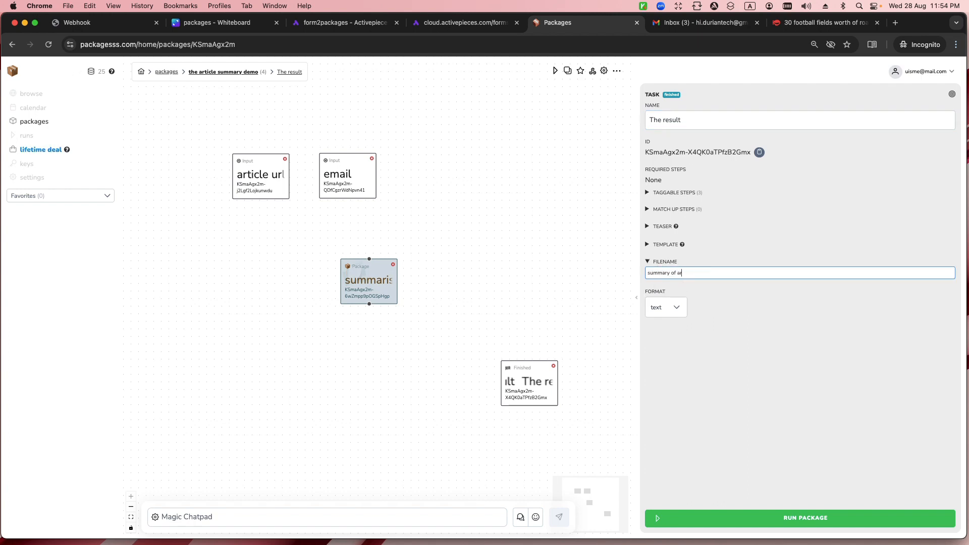
{"action": "type", "text": "ticle"}
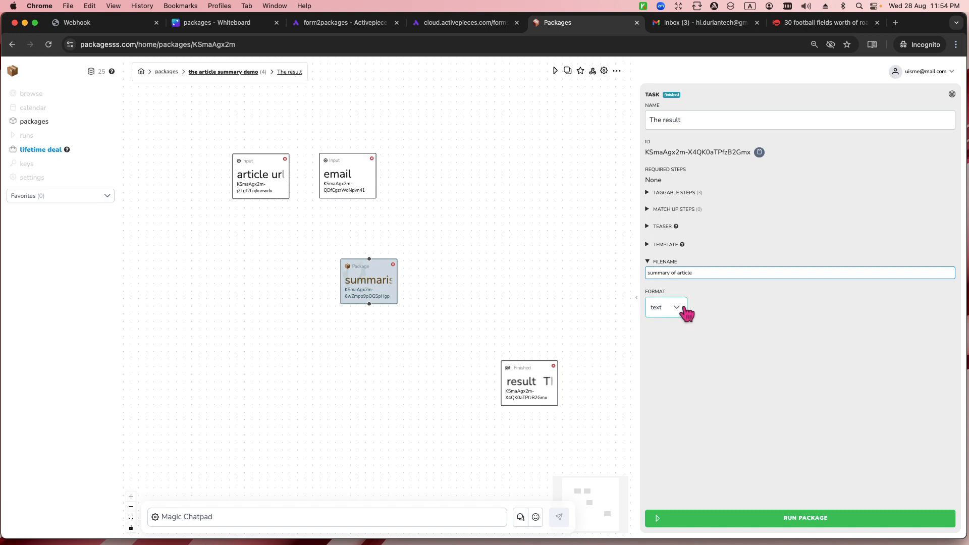
{"action": "left_click", "coordinate": [676, 308]}
{"action": "left_click", "coordinate": [710, 344]}
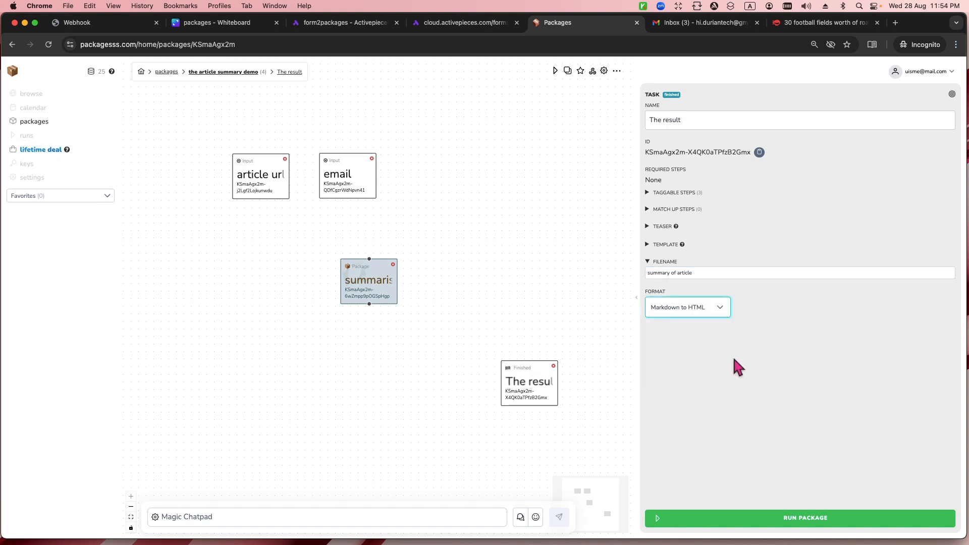
Insert a reference to the summarise an article node in The result node's template.
{"action": "left_click", "coordinate": [665, 244]}
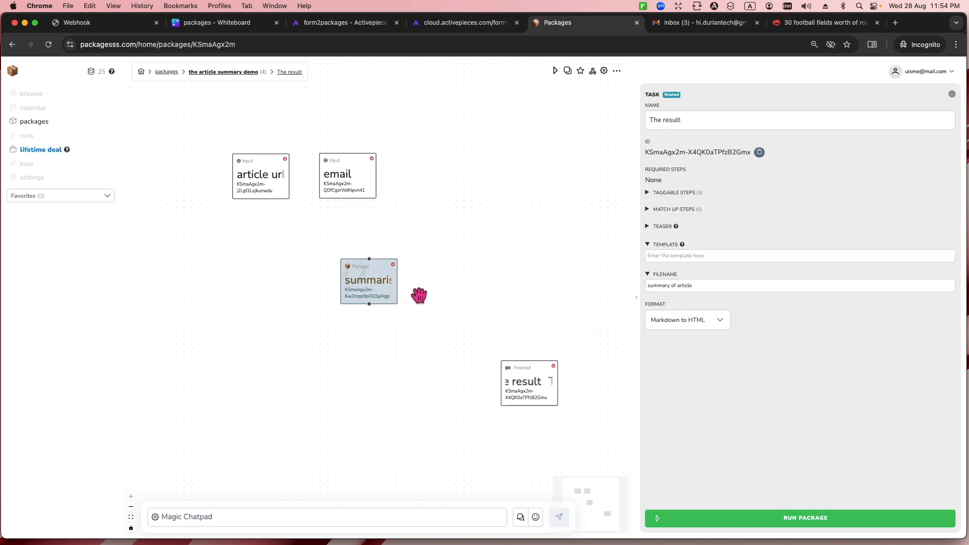
{"action": "left_click", "coordinate": [681, 255]}
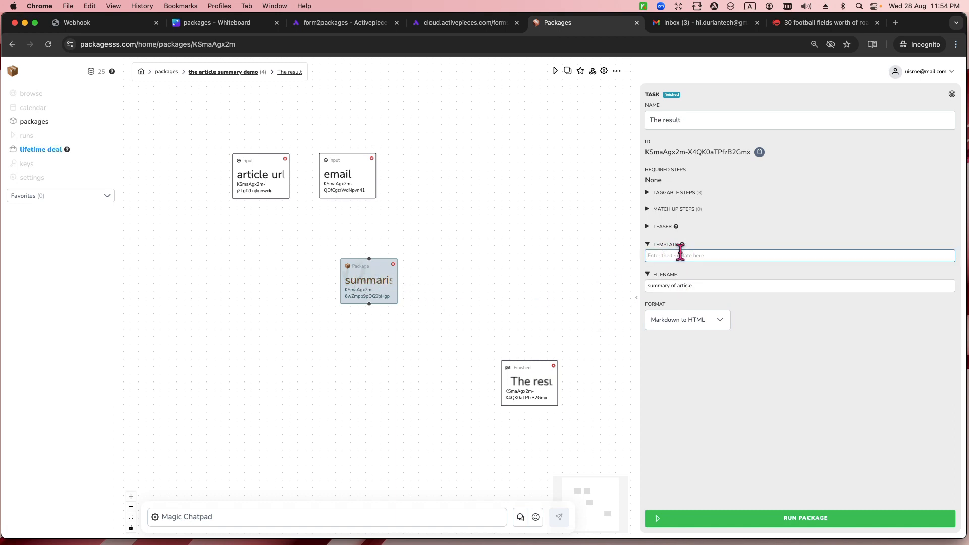
{"action": "type", "text": "@s"}
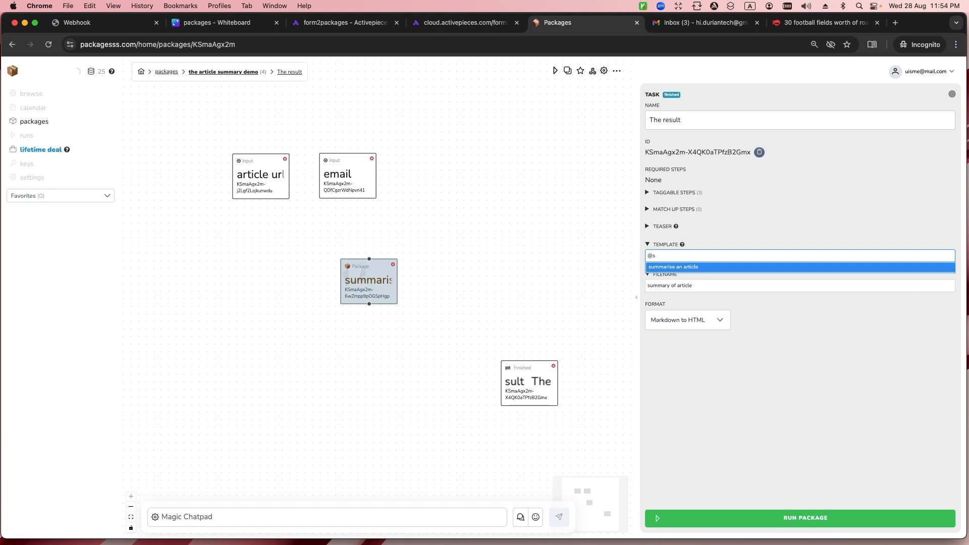
{"action": "left_click", "coordinate": [685, 266]}
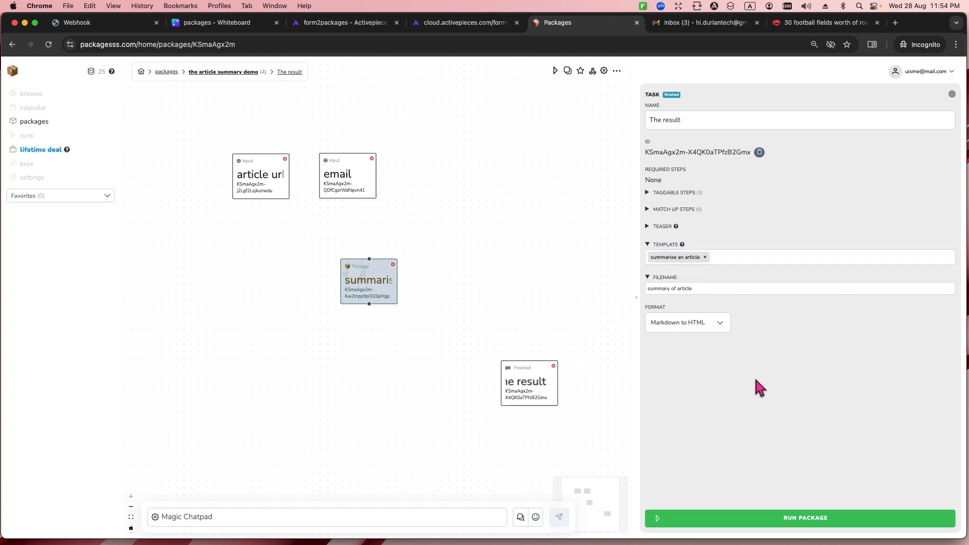
Shift The result node slightly down and check the package's run form without running it.
{"action": "left_click_drag", "start_coordinate": [520, 384], "coordinate": [520, 390]}
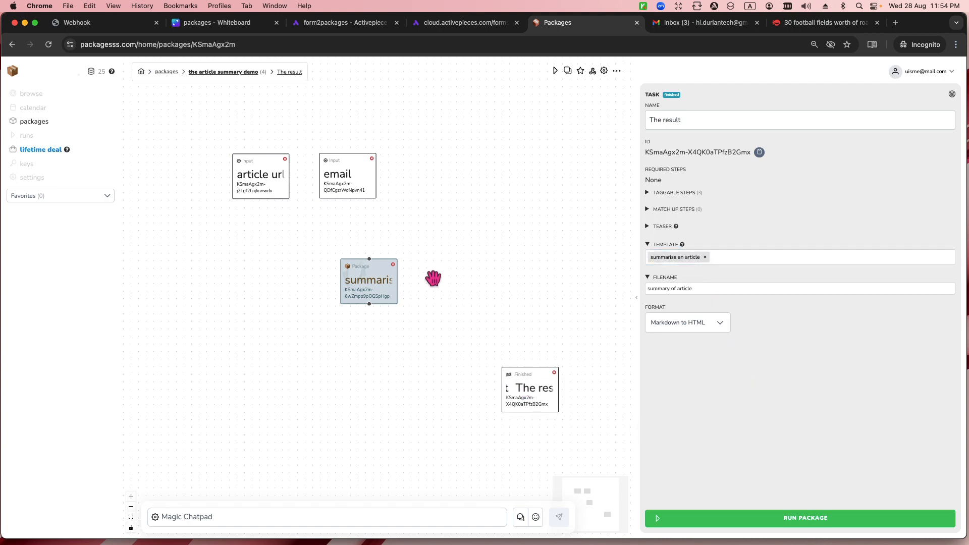
{"action": "left_click", "coordinate": [773, 520]}
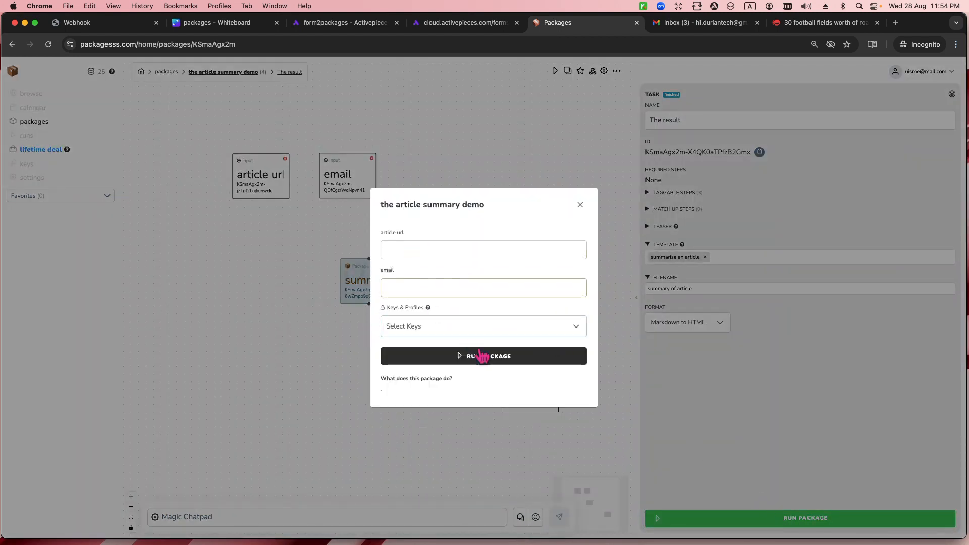
{"action": "left_click", "coordinate": [580, 205]}
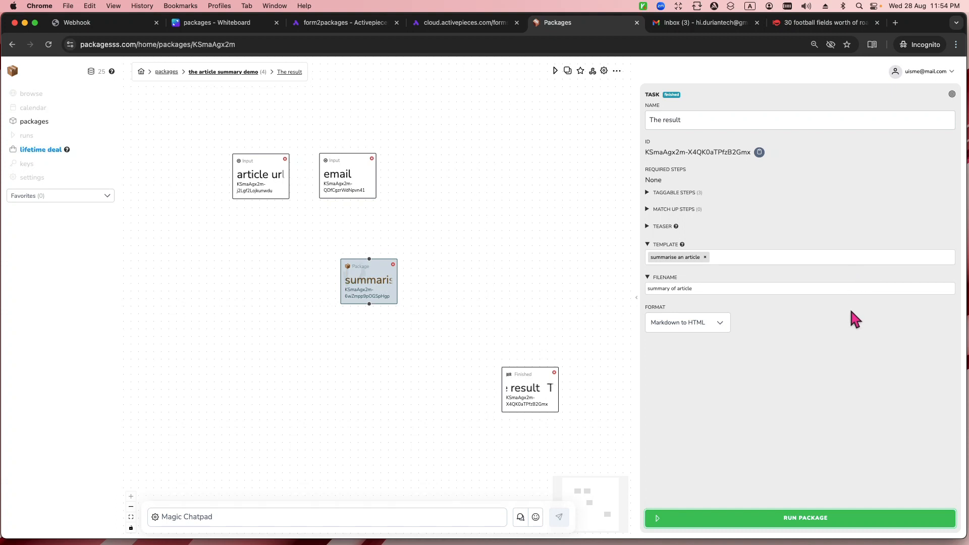
Shift the package node up and left, and connect it to a new HTTP Request node below named "send the info to webhook.is".
{"action": "left_click_drag", "start_coordinate": [371, 278], "coordinate": [349, 266]}
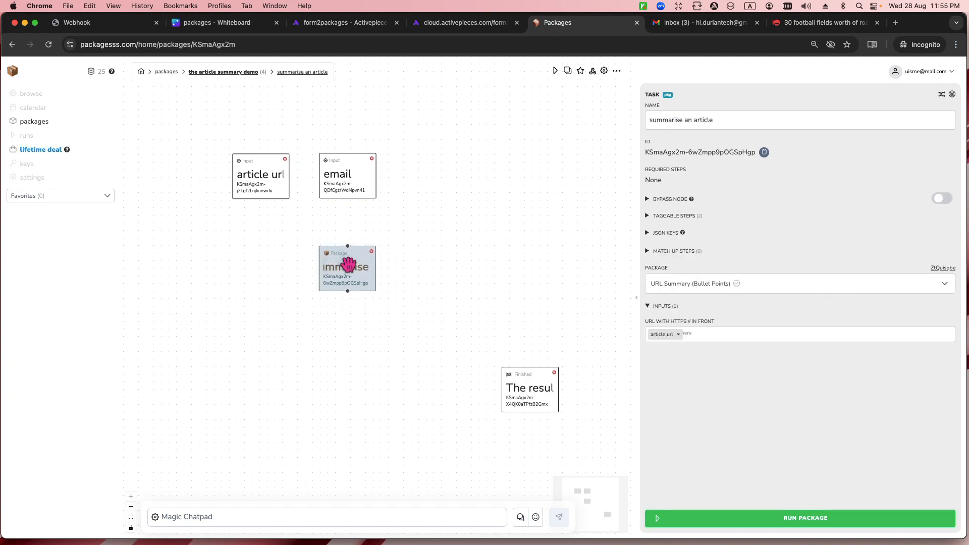
{"action": "right_click", "coordinate": [380, 328]}
{"action": "mouse_move", "coordinate": [428, 413]}
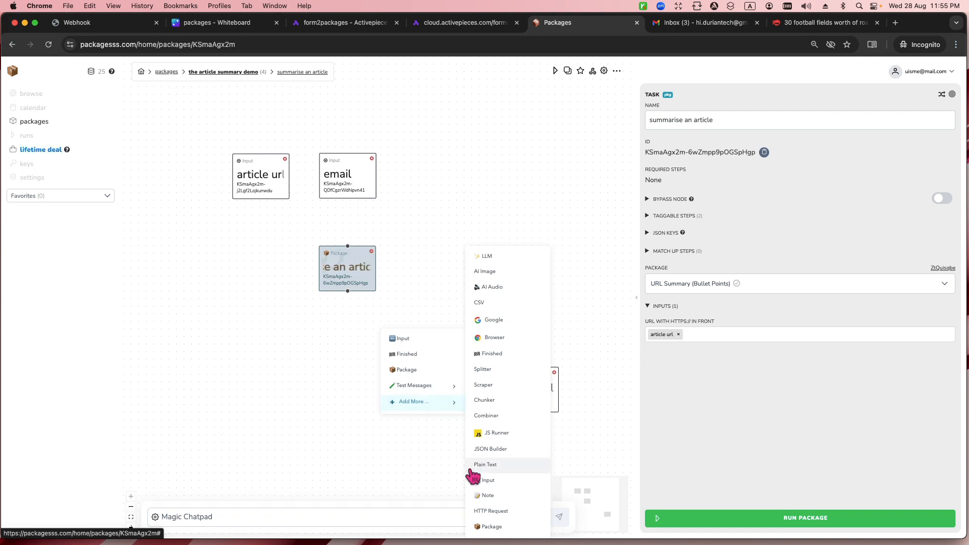
{"action": "left_click", "coordinate": [494, 510]}
{"action": "left_click_drag", "start_coordinate": [413, 353], "coordinate": [377, 348]}
{"action": "left_click_drag", "start_coordinate": [347, 292], "coordinate": [379, 335]}
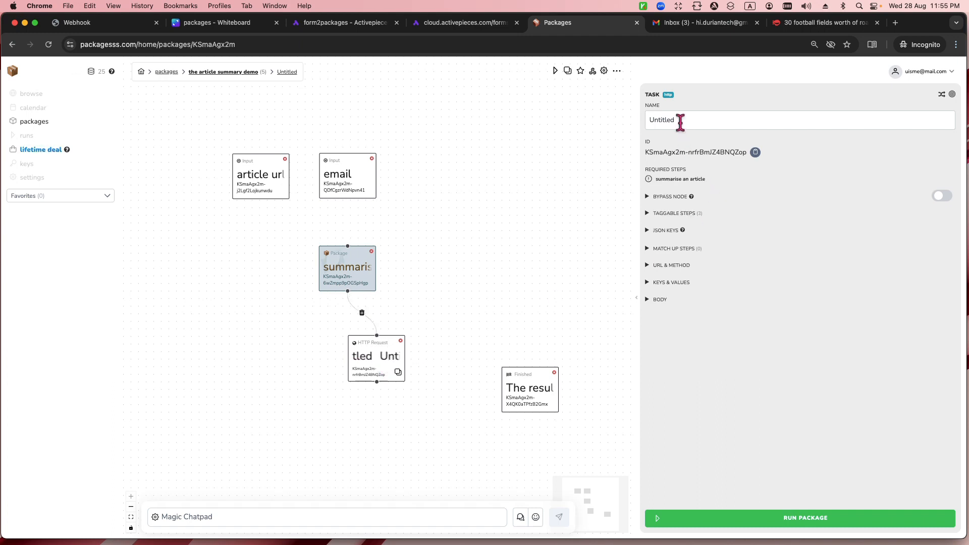
{"action": "left_click_drag", "start_coordinate": [681, 122], "coordinate": [636, 120]}
{"action": "type", "text": "send the info to webhook.is"}
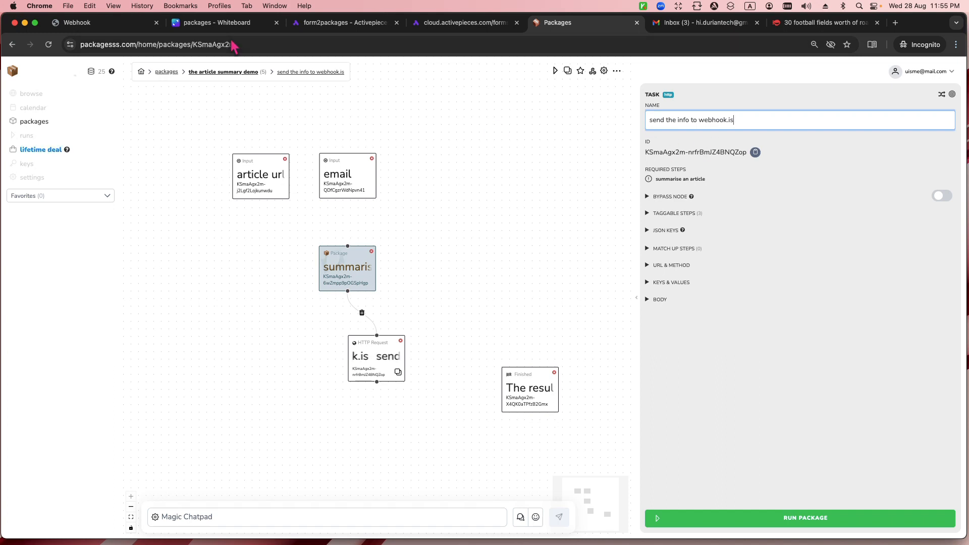
Copy the test callback URL from the Webhook browser tab into the HTTP Request node and set its method to POST.
{"action": "left_click", "coordinate": [106, 23]}
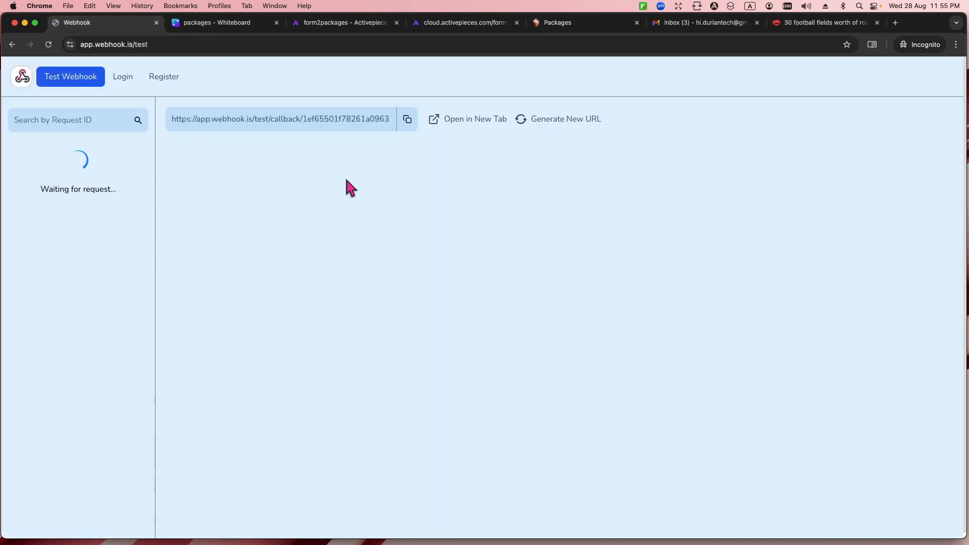
{"action": "left_click", "coordinate": [406, 121]}
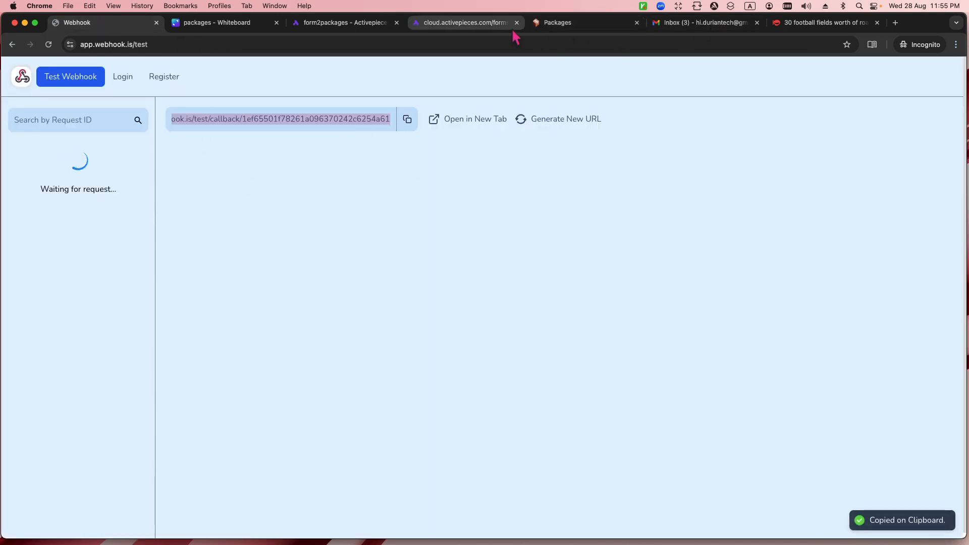
{"action": "left_click", "coordinate": [546, 31]}
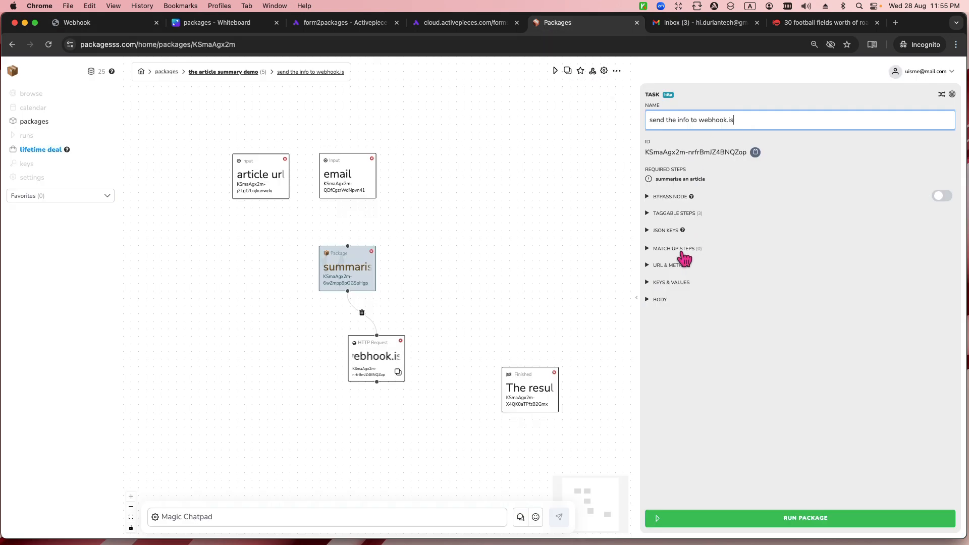
{"action": "left_click", "coordinate": [671, 266]}
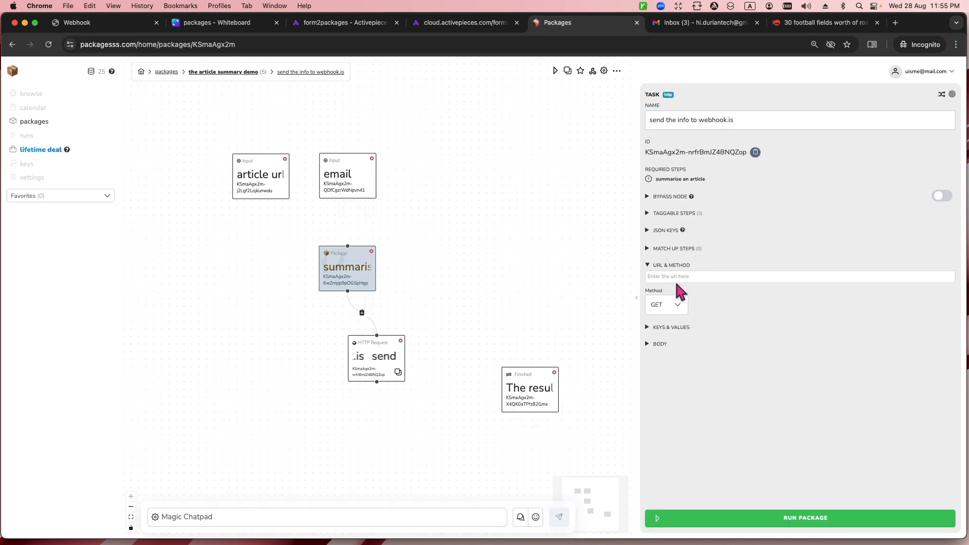
{"action": "left_click", "coordinate": [676, 278]}
{"action": "key", "text": "super+v"}
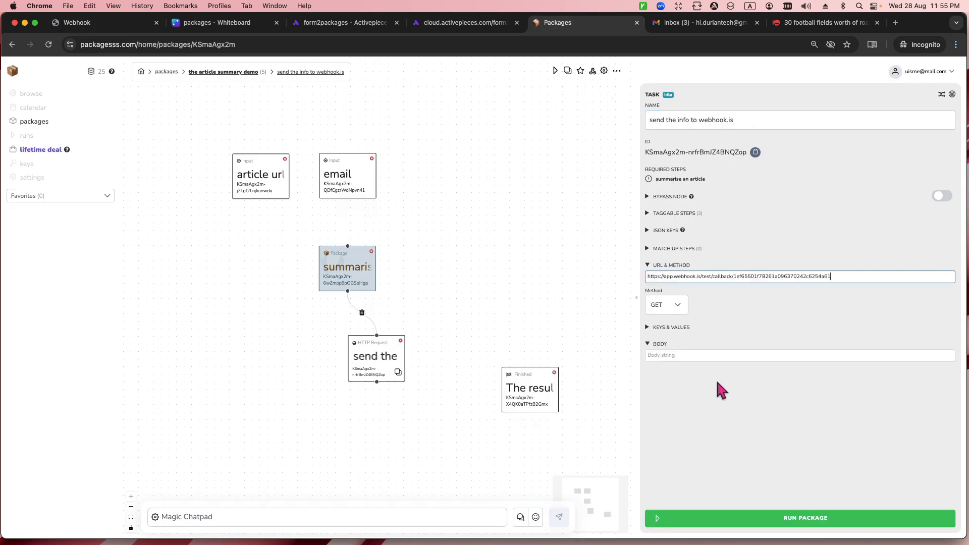
{"action": "left_click", "coordinate": [667, 308]}
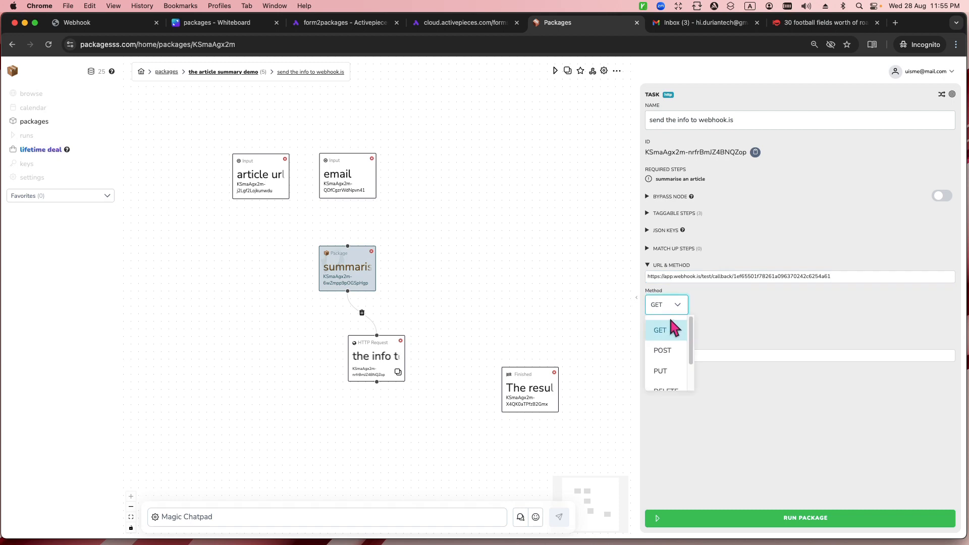
{"action": "left_click", "coordinate": [672, 350]}
{"action": "left_click", "coordinate": [687, 372]}
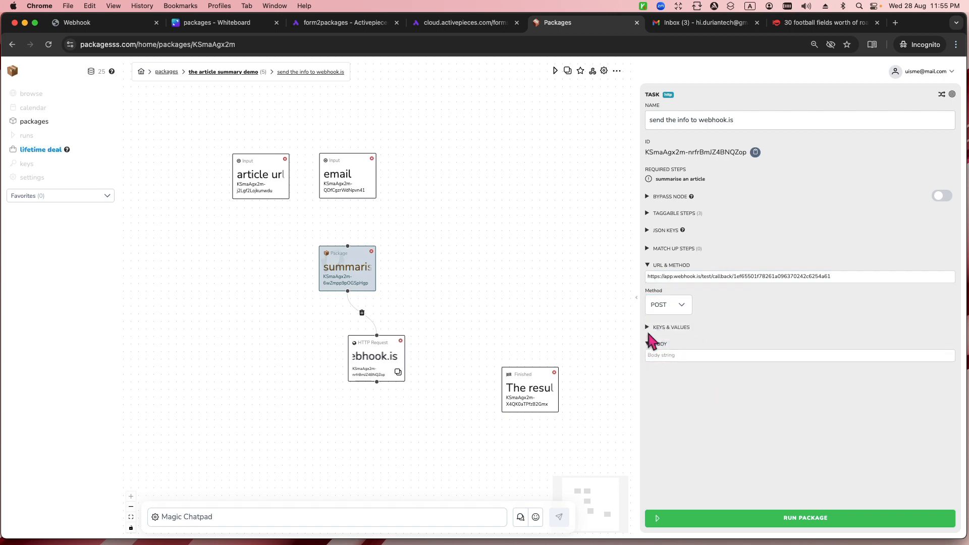
Add a key named email to the HTTP Request node's keys and values.
{"action": "left_click", "coordinate": [648, 328]}
{"action": "left_click", "coordinate": [676, 348]}
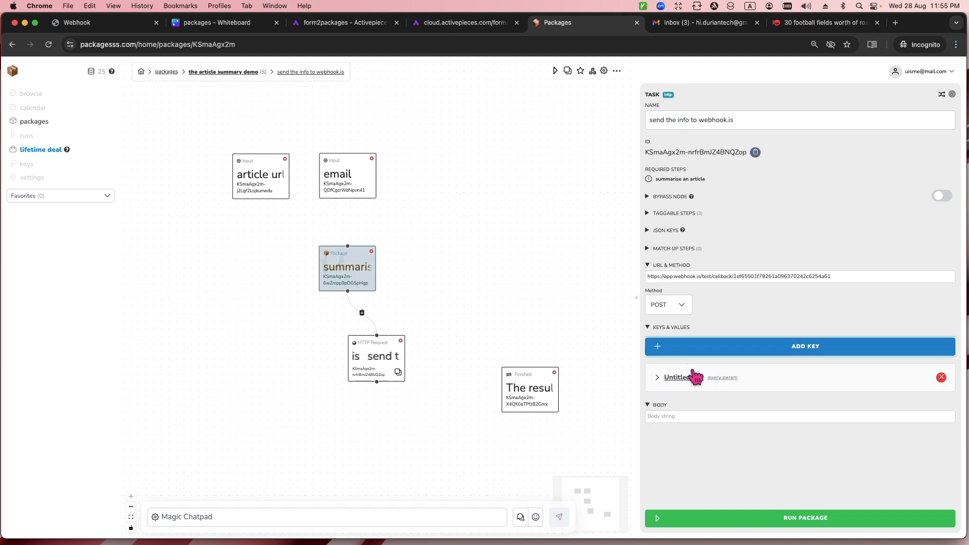
{"action": "left_click", "coordinate": [697, 383]}
{"action": "left_click", "coordinate": [705, 421]}
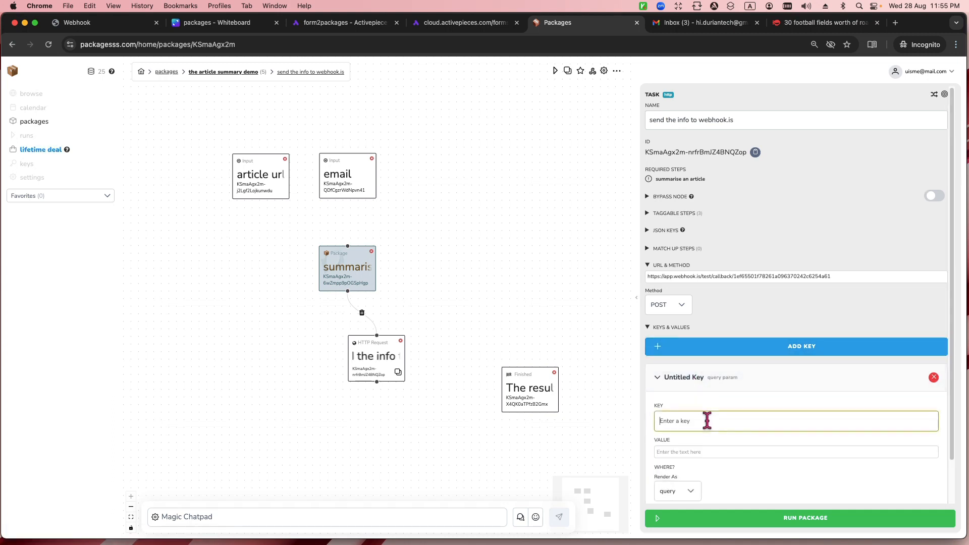
{"action": "type", "text": "m"}
{"action": "key", "text": "BackSpace"}
{"action": "type", "text": "email"}
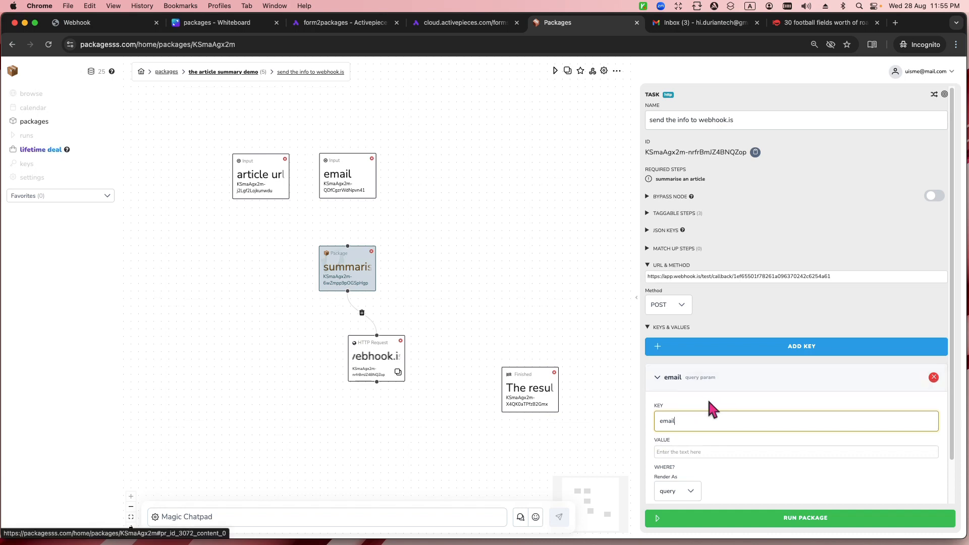
Link the email key's value to the email input node, render it as body and collapse the key.
{"action": "scroll", "coordinate": [710, 400], "scroll_direction": "down", "scroll_amount": 1}
{"action": "left_click", "coordinate": [719, 406]}
{"action": "type", "text": "@em"}
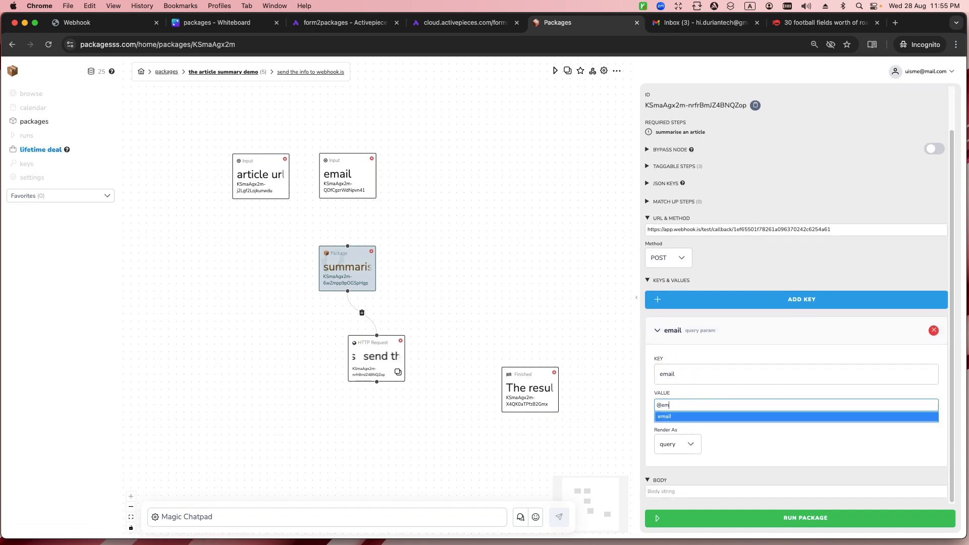
{"action": "left_click", "coordinate": [732, 418]}
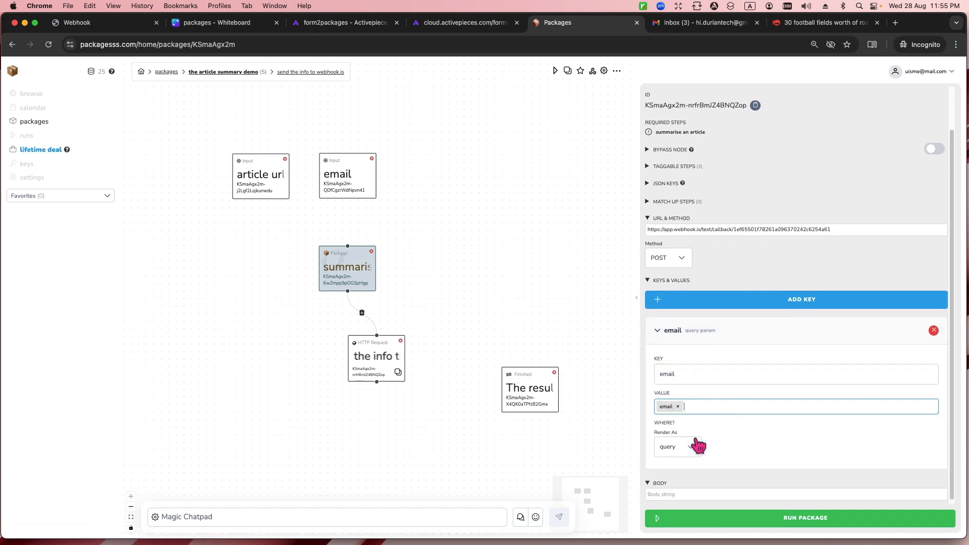
{"action": "left_click", "coordinate": [687, 453]}
{"action": "left_click", "coordinate": [674, 494]}
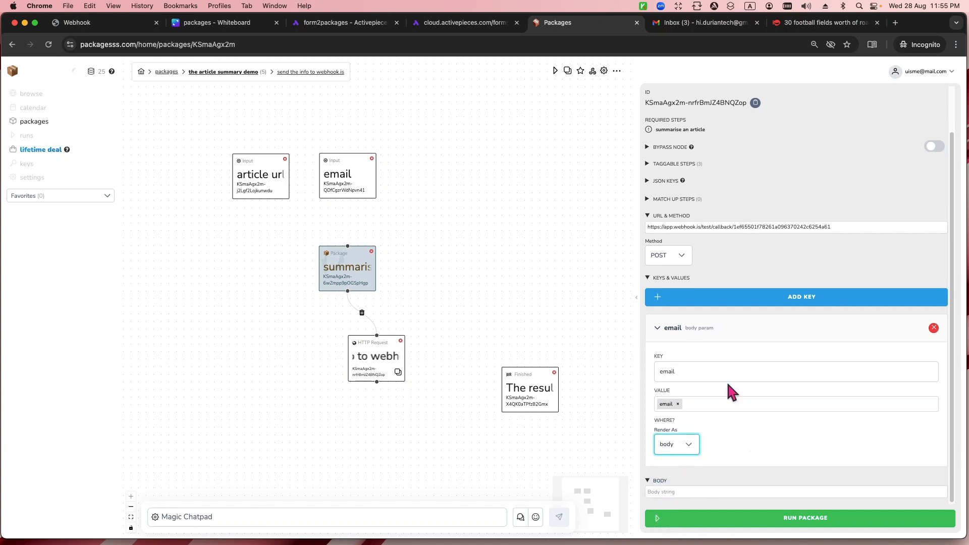
{"action": "left_click", "coordinate": [671, 329]}
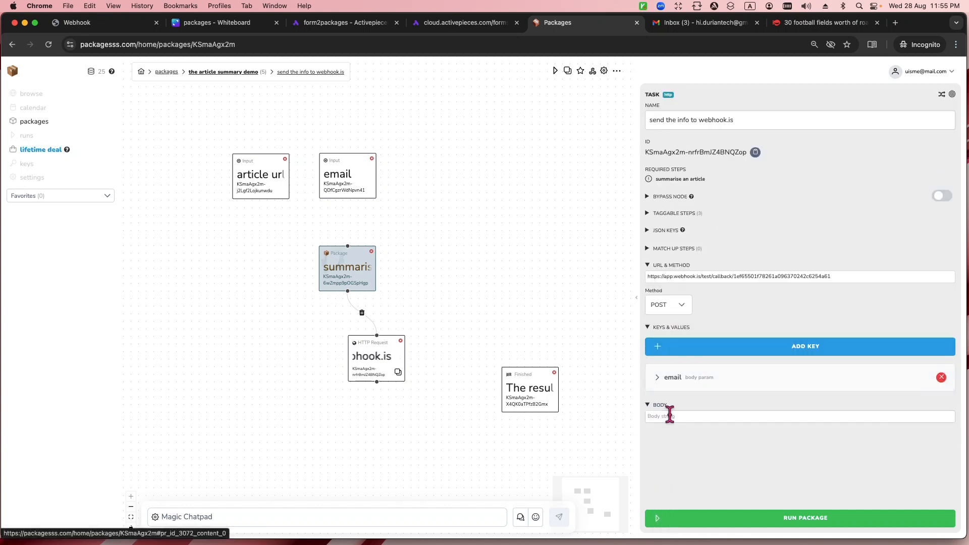
Add a second key to the HTTP Request node and name it articleSummary.
{"action": "left_click", "coordinate": [786, 356]}
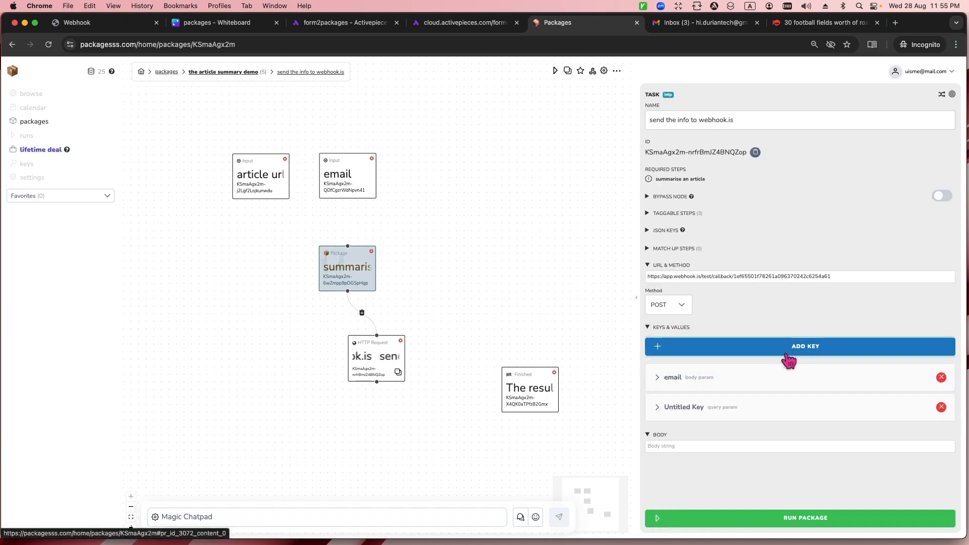
{"action": "left_click", "coordinate": [684, 408]}
{"action": "left_click", "coordinate": [699, 452]}
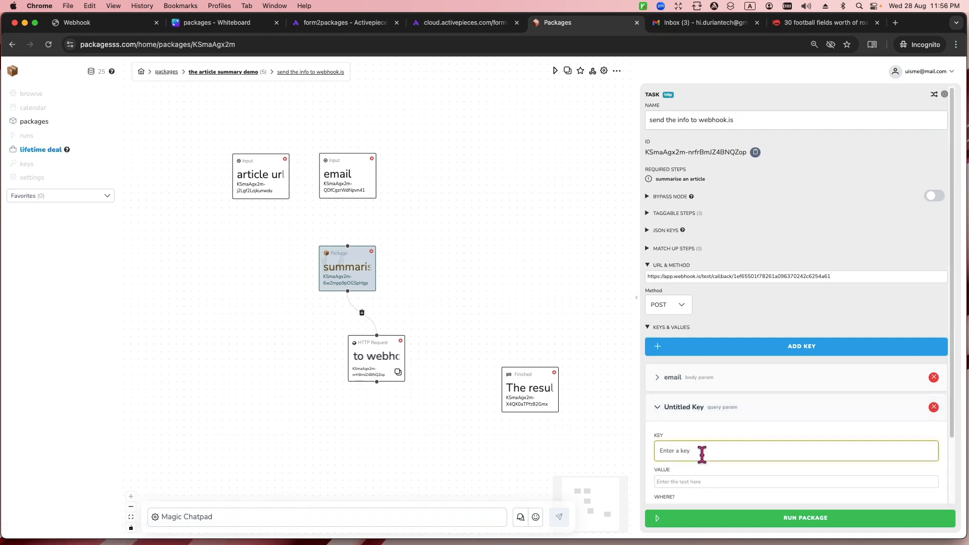
{"action": "type", "text": "summary"}
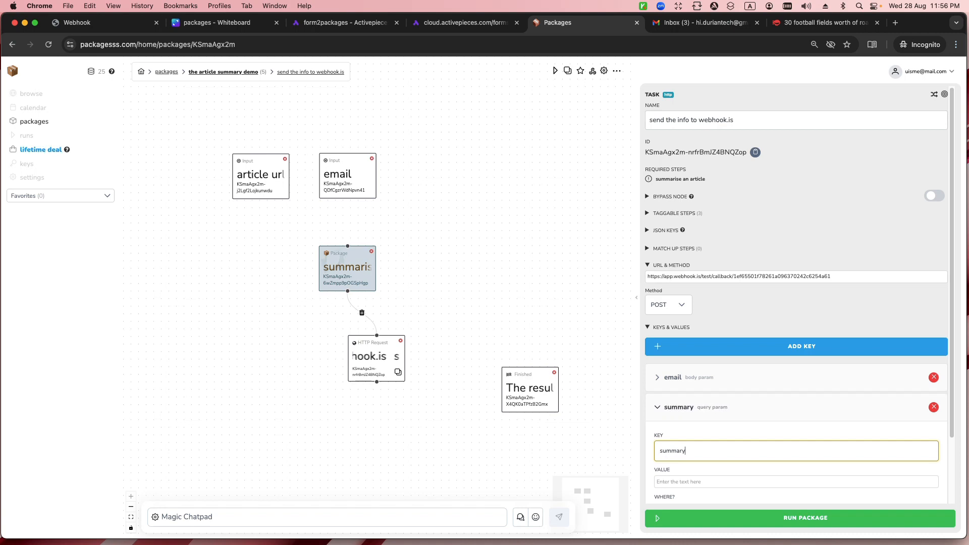
{"action": "scroll", "coordinate": [703, 456], "scroll_direction": "down", "scroll_amount": 3}
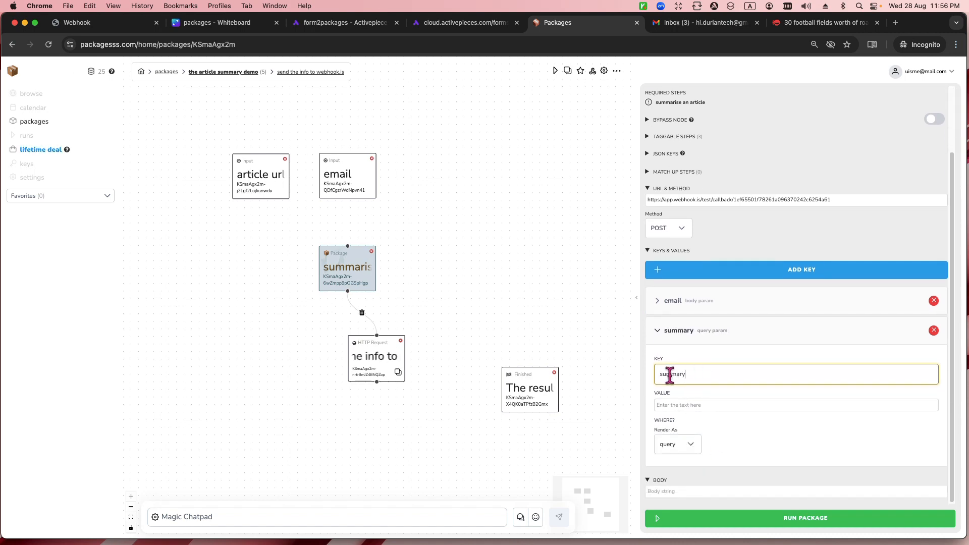
{"action": "key", "text": "BackSpace"}
{"action": "type", "text": "S"}
{"action": "key", "text": "BackSpace"}
{"action": "type", "text": "articleS"}
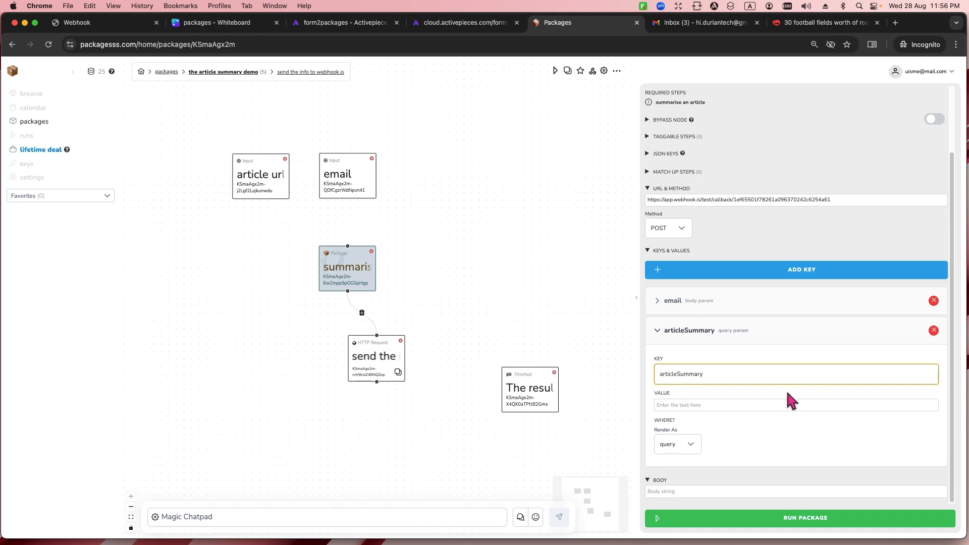
{"action": "left_click", "coordinate": [700, 405]}
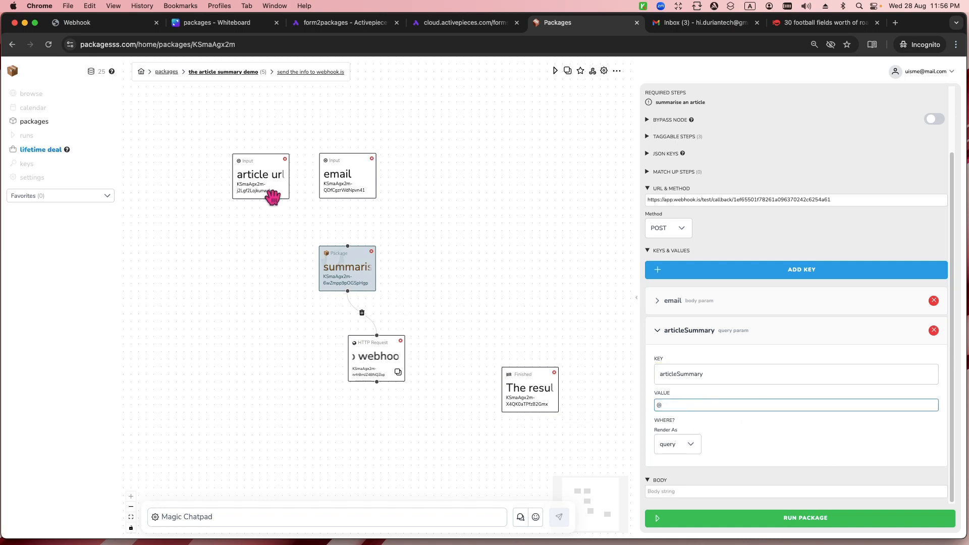
{"action": "type", "text": "@"}
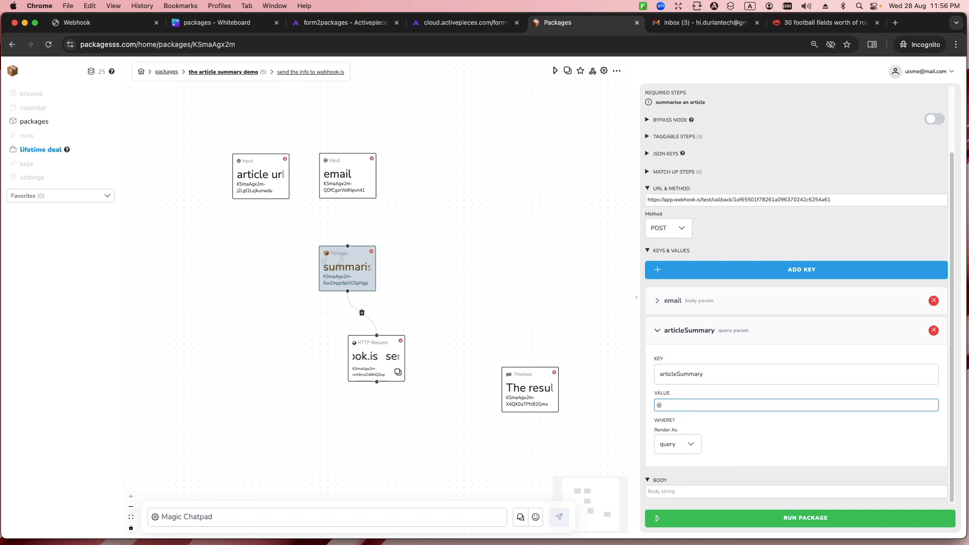
{"action": "type", "text": "ar"}
{"action": "left_click", "coordinate": [688, 416]}
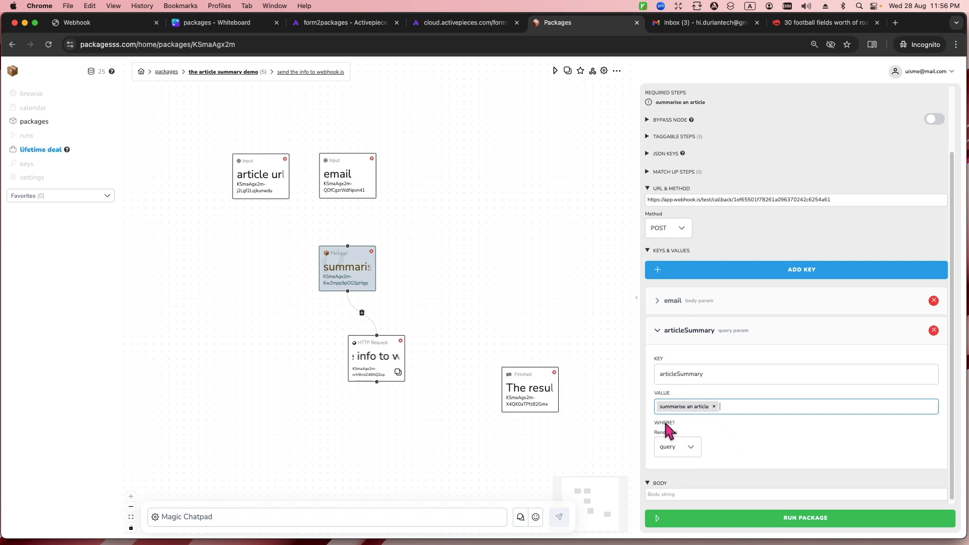
{"action": "left_click", "coordinate": [713, 407]}
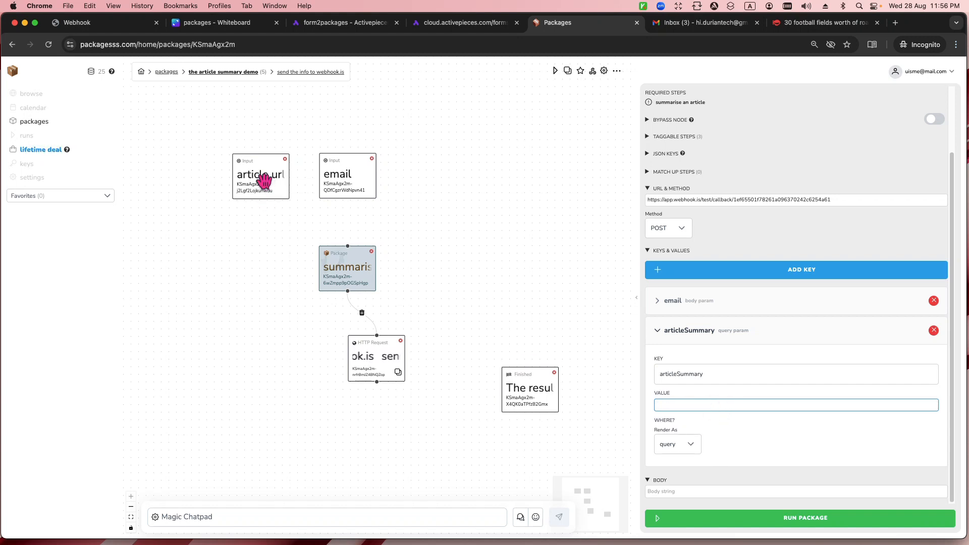
Link the articleSummary key's value to the summarise an article step, render it as body and collapse the key.
{"action": "type", "text": "@ar"}
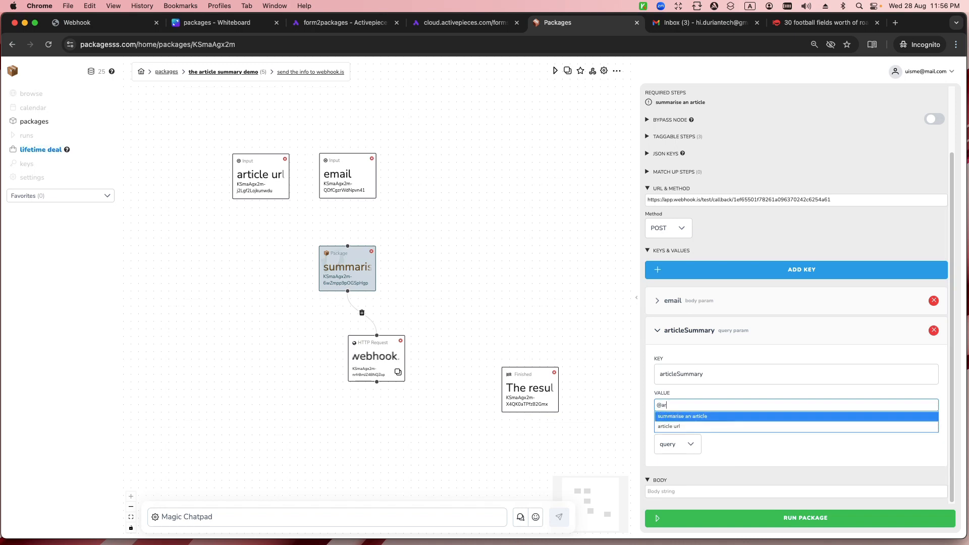
{"action": "left_click", "coordinate": [688, 417]}
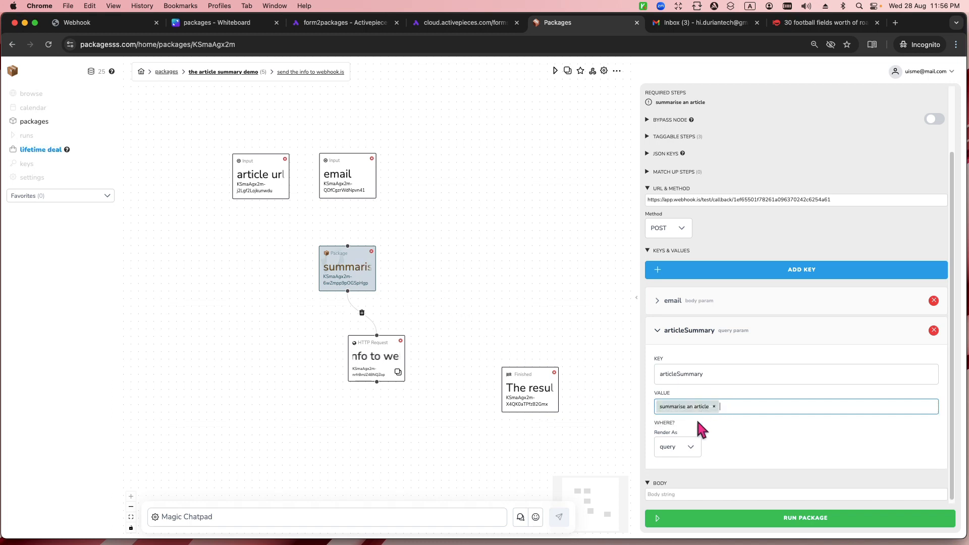
{"action": "left_click", "coordinate": [688, 455]}
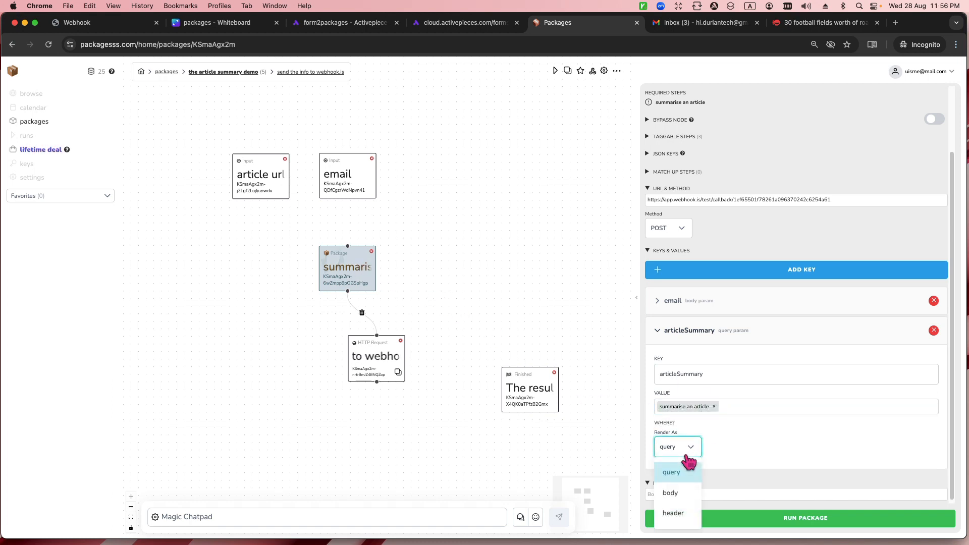
{"action": "left_click", "coordinate": [693, 500]}
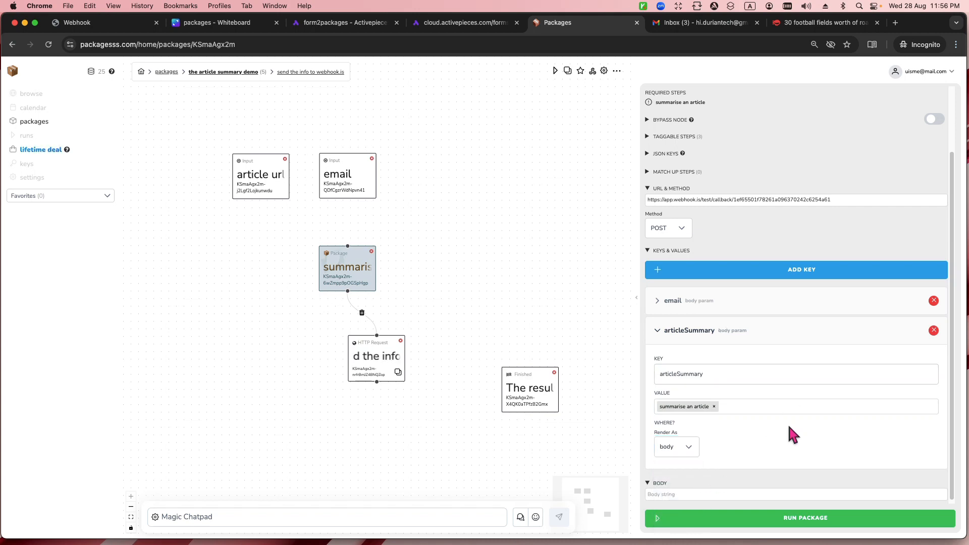
{"action": "left_click", "coordinate": [657, 331]}
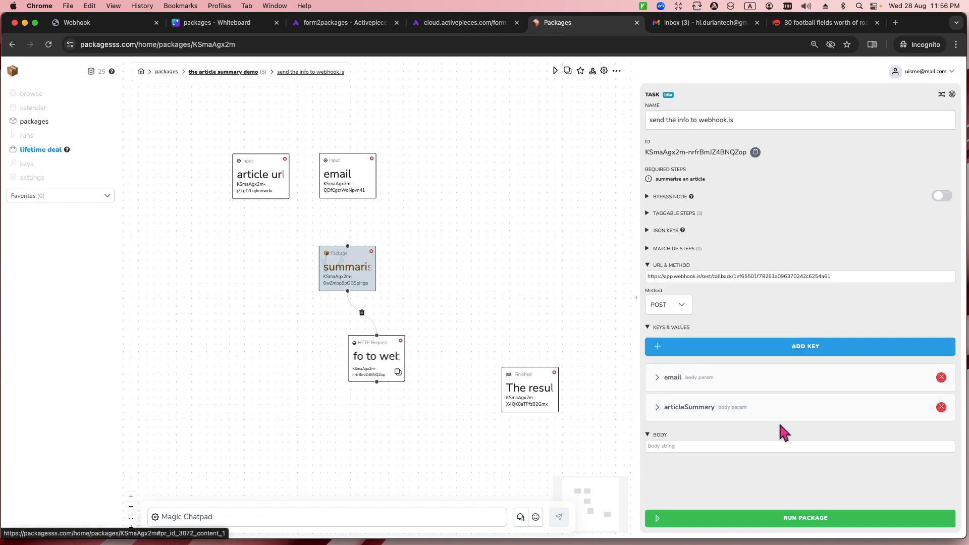
Add a third key to the HTTP Request node and name it articleUrl.
{"action": "left_click", "coordinate": [803, 347]}
{"action": "left_click", "coordinate": [691, 438]}
{"action": "left_click", "coordinate": [720, 481]}
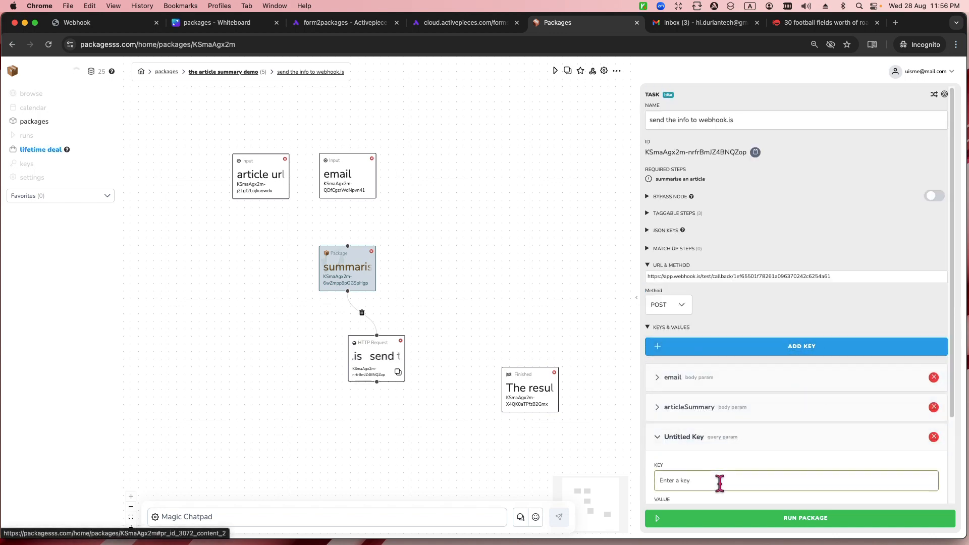
{"action": "type", "text": "articleUrl"}
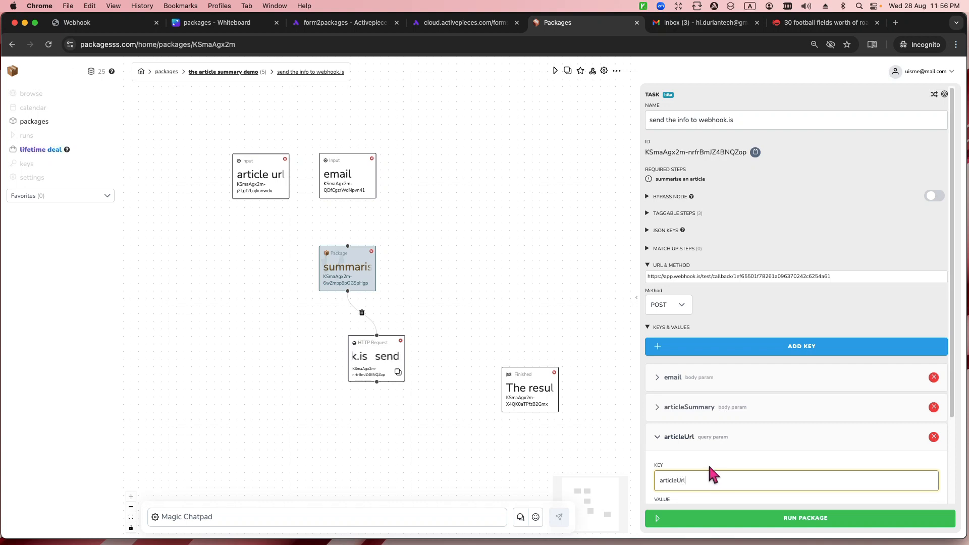
Link the articleUrl key's value to the article url input node and render it as body.
{"action": "scroll", "coordinate": [708, 462], "scroll_direction": "down", "scroll_amount": 3}
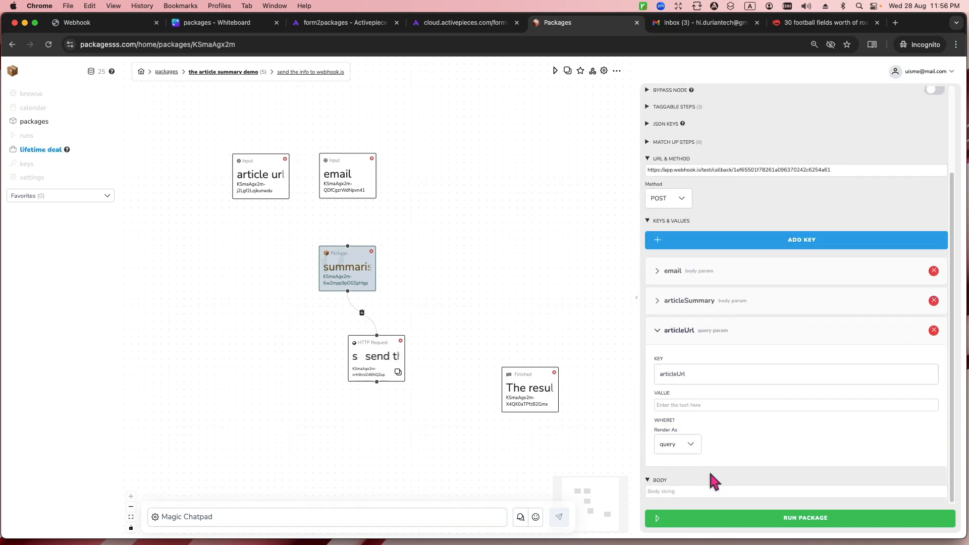
{"action": "left_click", "coordinate": [702, 402]}
{"action": "type", "text": "@art"}
{"action": "left_click", "coordinate": [695, 427]}
{"action": "left_click", "coordinate": [697, 455]}
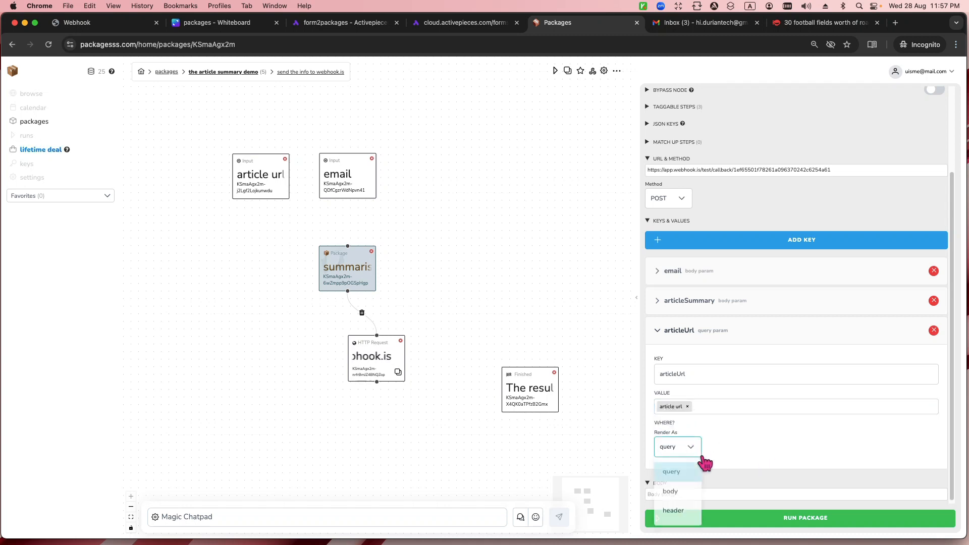
{"action": "left_click", "coordinate": [672, 493]}
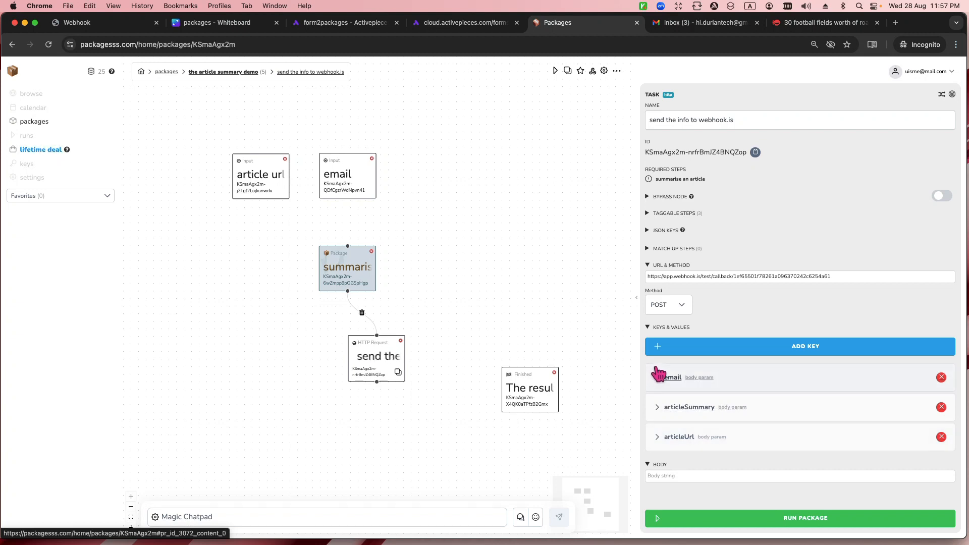
{"action": "left_click", "coordinate": [110, 30]}
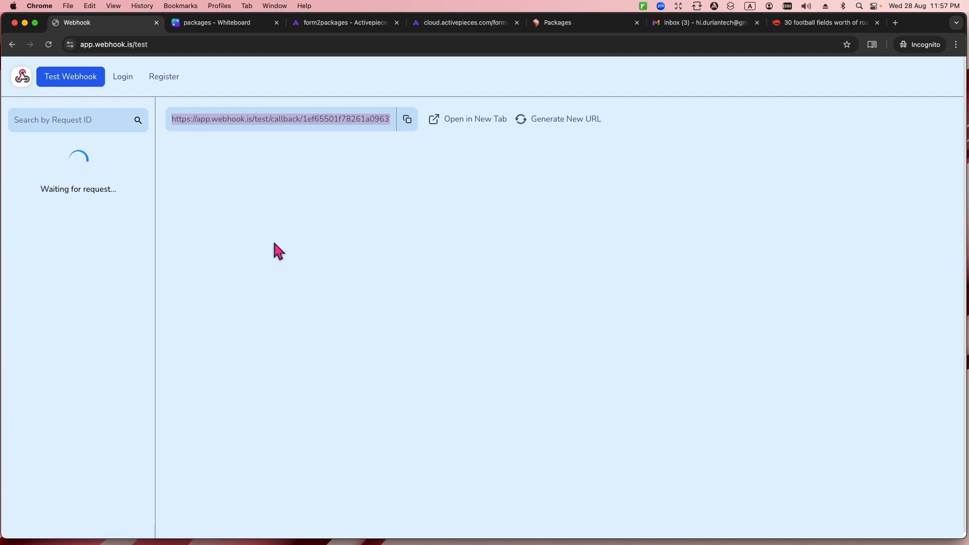
{"action": "left_click", "coordinate": [571, 24]}
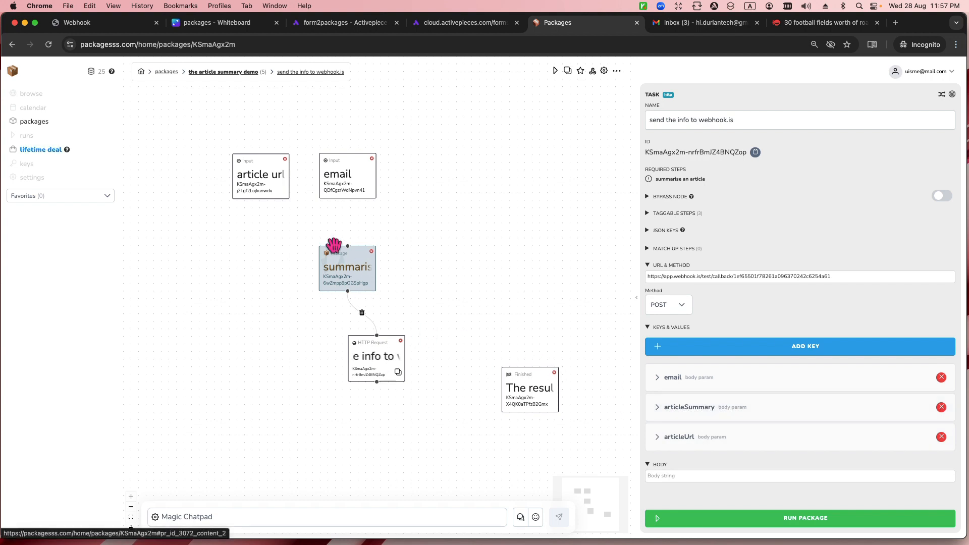
Add an Email Tester node below the HTTP Request node and connect the HTTP Request node's output to it.
{"action": "right_click", "coordinate": [399, 430]}
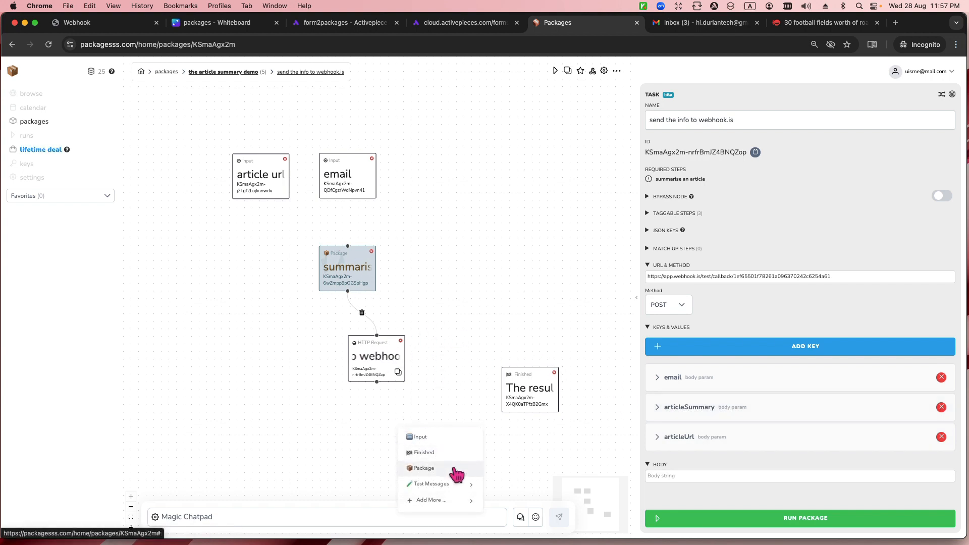
{"action": "mouse_move", "coordinate": [460, 485]}
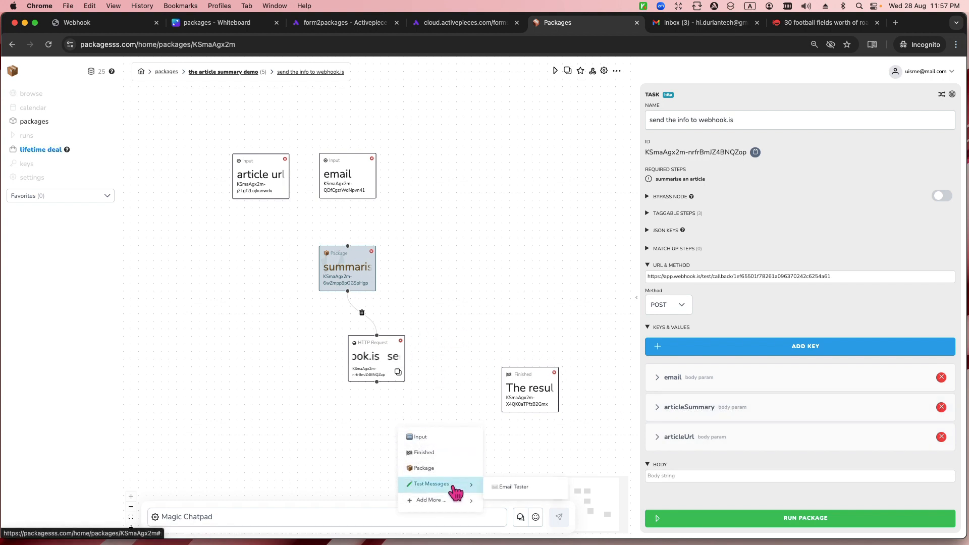
{"action": "left_click", "coordinate": [517, 487]}
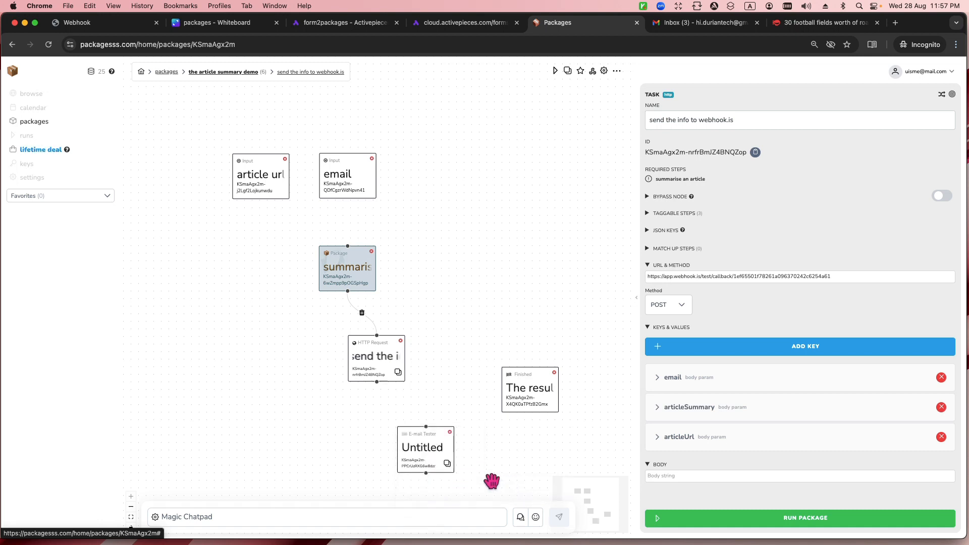
{"action": "left_click_drag", "start_coordinate": [429, 443], "coordinate": [416, 429]}
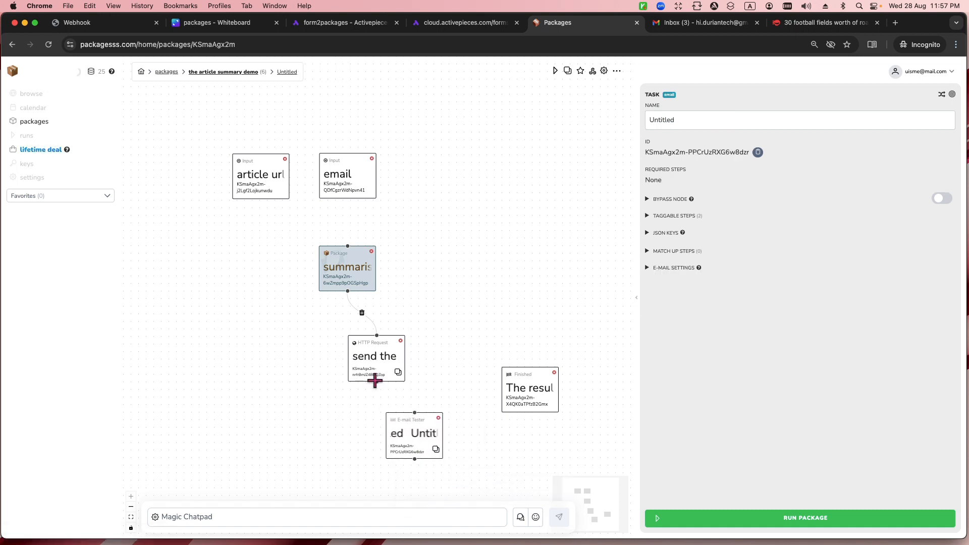
{"action": "left_click_drag", "start_coordinate": [377, 382], "coordinate": [418, 413]}
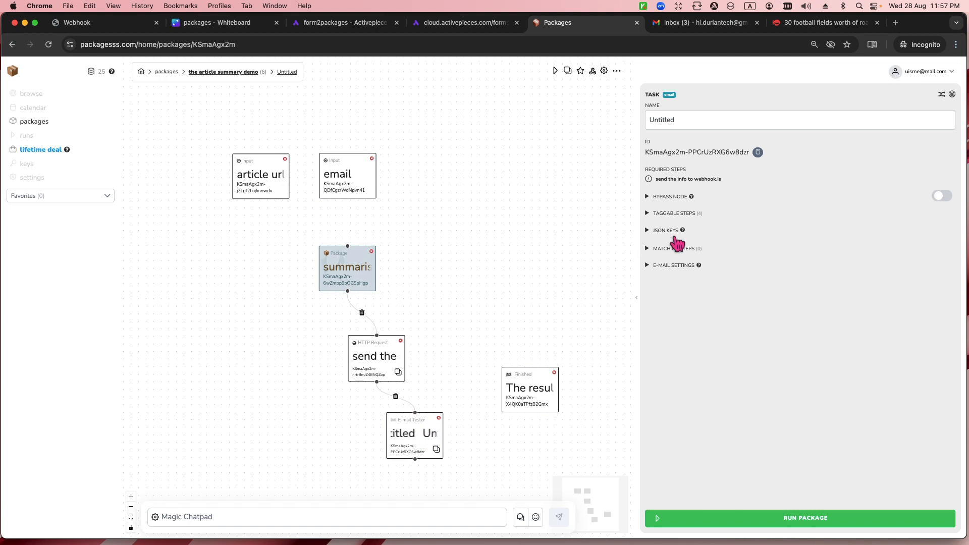
Rename the Email Tester node as email myself.
{"action": "left_click", "coordinate": [680, 116]}
{"action": "left_click_drag", "start_coordinate": [680, 116], "coordinate": [648, 117]}
{"action": "type", "text": "email mysel"}
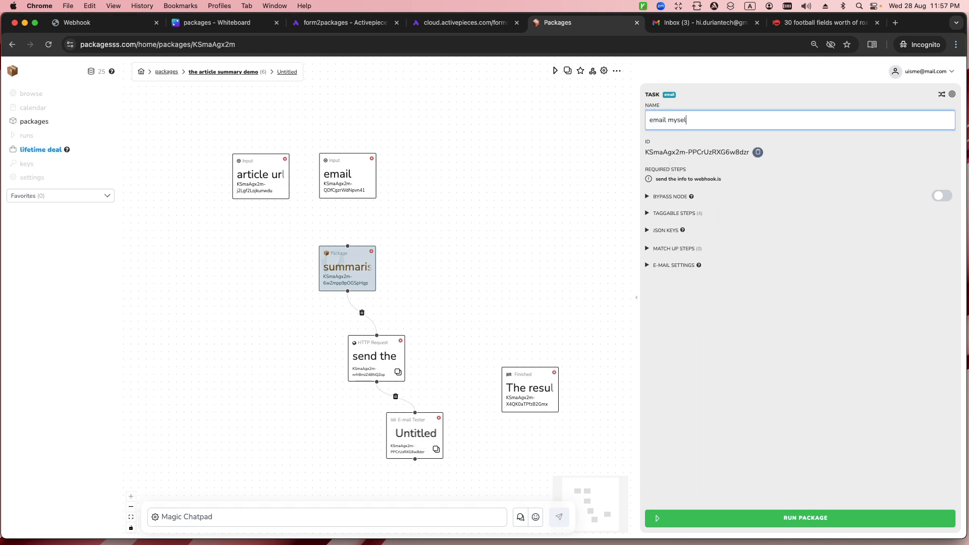
{"action": "left_click", "coordinate": [730, 342]}
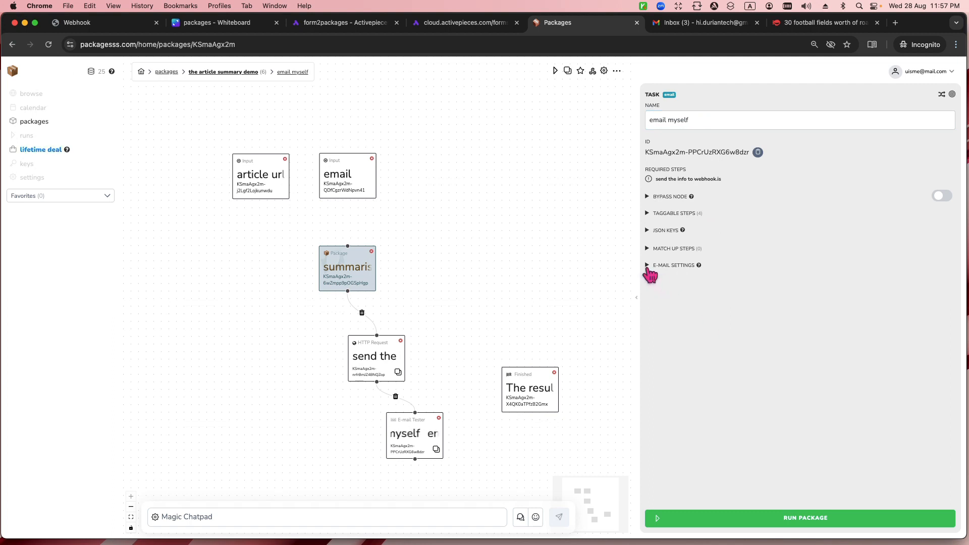
Set the email myself node's recipient to the email input and its subject to "You got summary!".
{"action": "left_click", "coordinate": [648, 265]}
{"action": "left_click", "coordinate": [676, 292]}
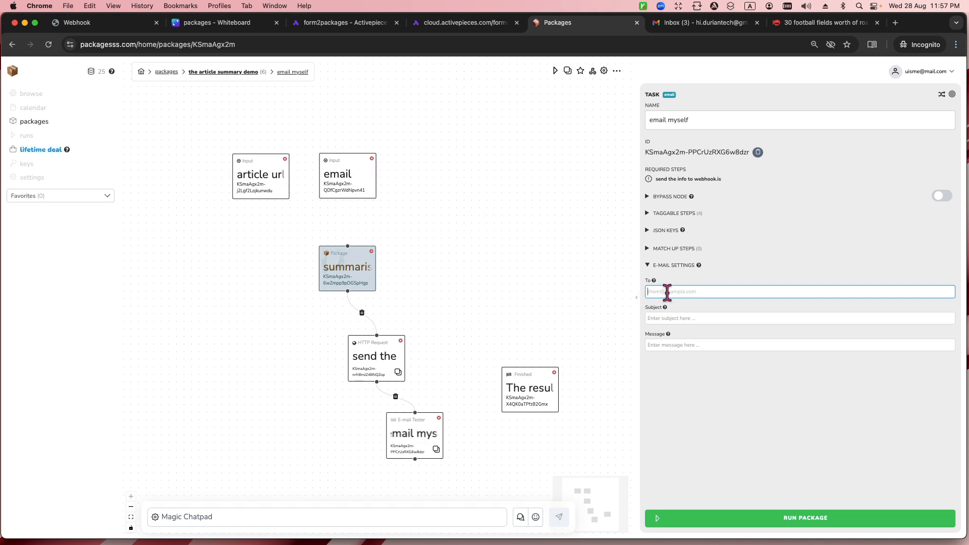
{"action": "type", "text": "@em"}
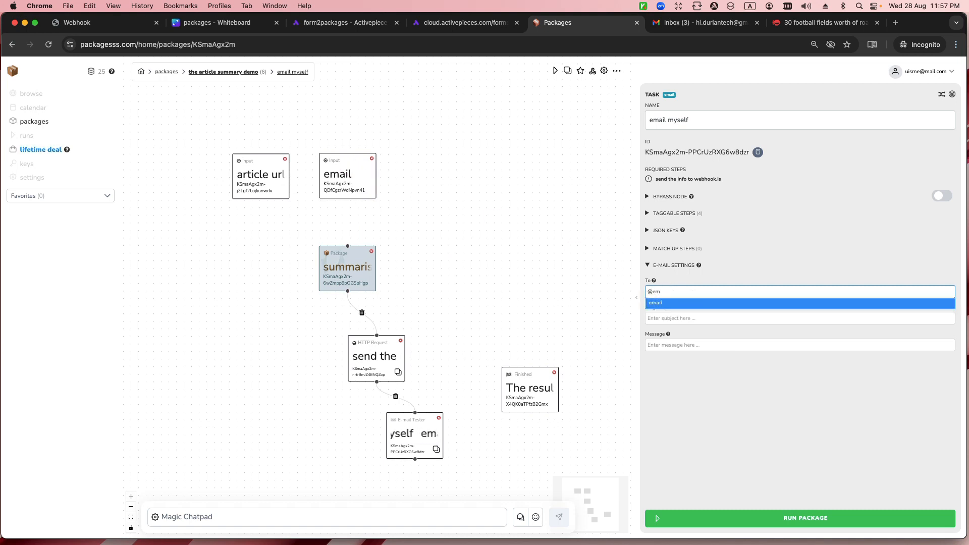
{"action": "left_click", "coordinate": [669, 304]}
{"action": "left_click", "coordinate": [678, 321]}
{"action": "type", "text": "You got summary!"}
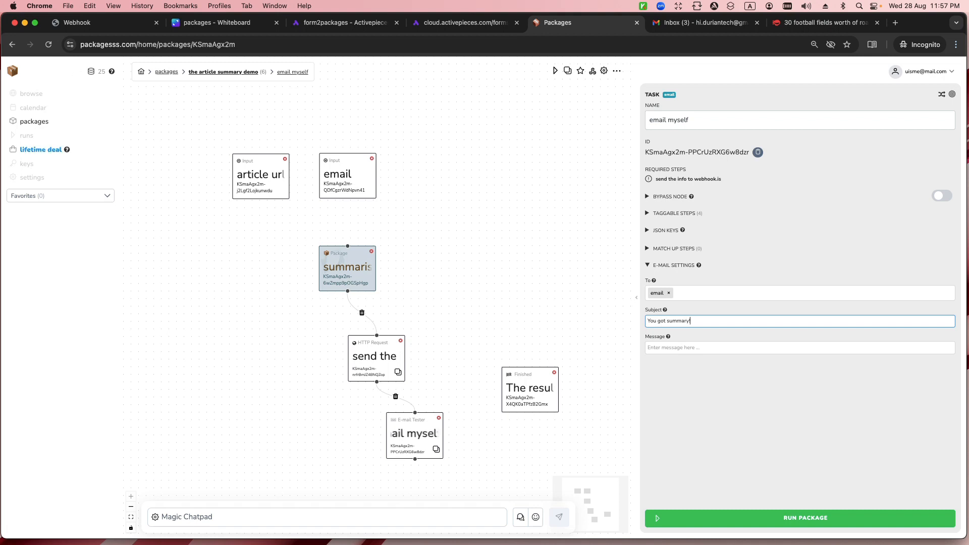
Link the email myself node's message to the output of the summarise an article step.
{"action": "left_click", "coordinate": [678, 347]}
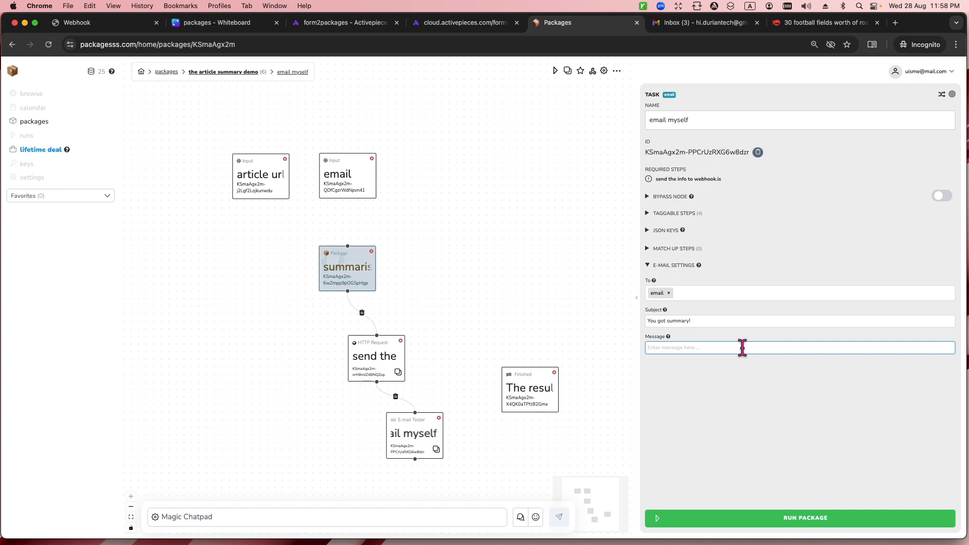
{"action": "type", "text": "@sum"}
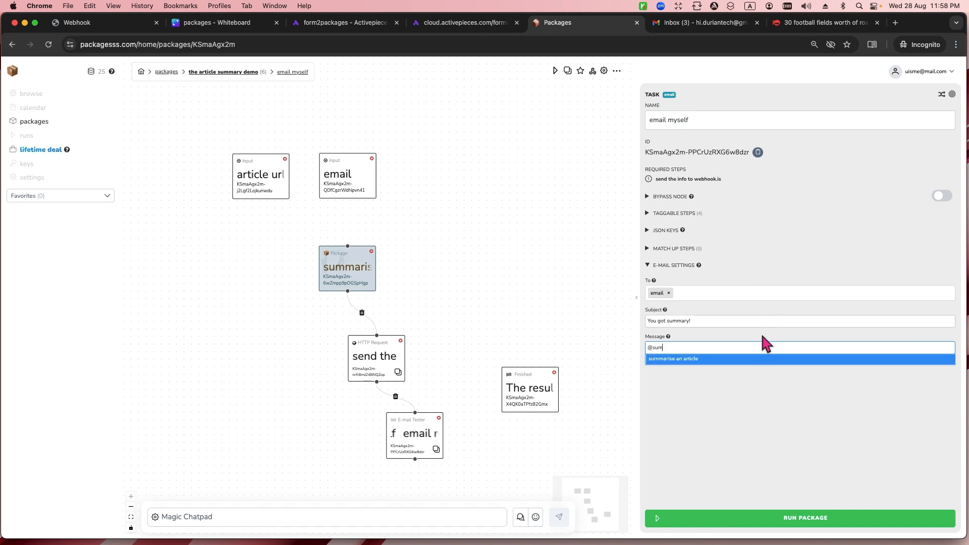
{"action": "left_click", "coordinate": [756, 360]}
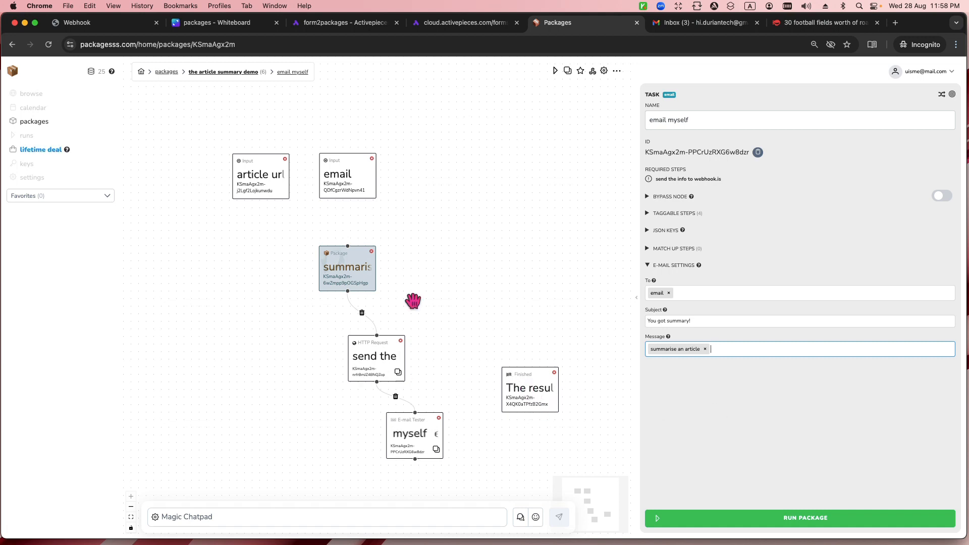
Review the settings of the result, email, HTTP Request, package and input nodes, and switch to the form2packages form's browser tab.
{"action": "left_click", "coordinate": [523, 387]}
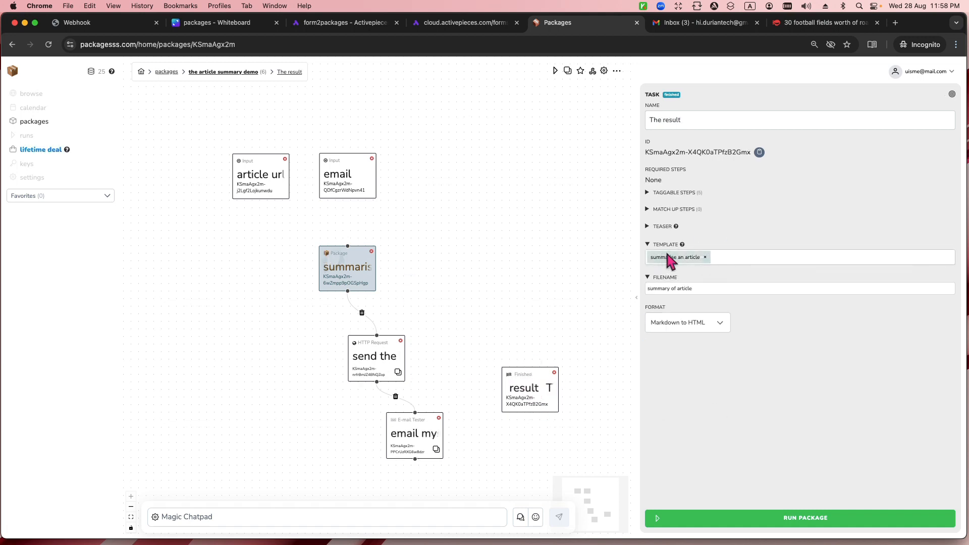
{"action": "left_click", "coordinate": [418, 443]}
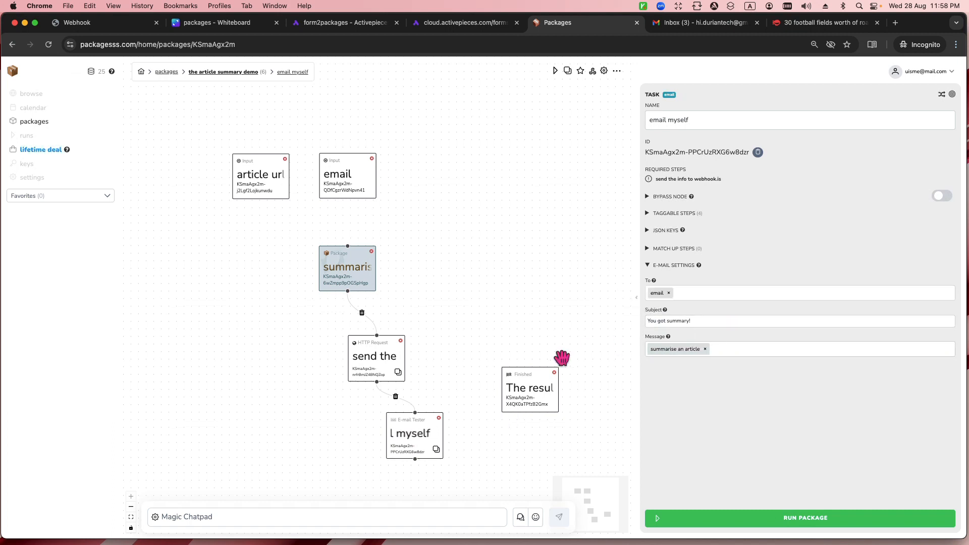
{"action": "left_click", "coordinate": [384, 359]}
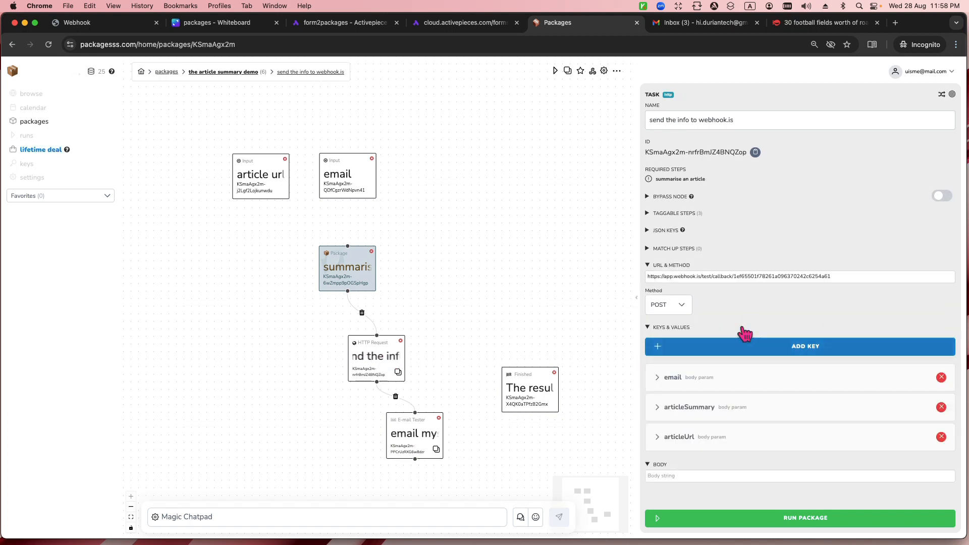
{"action": "left_click", "coordinate": [345, 271]}
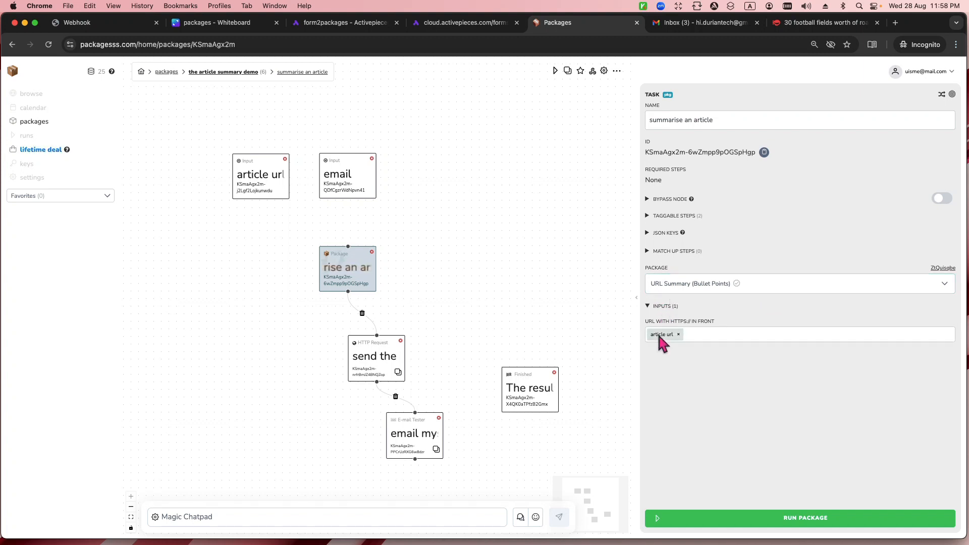
{"action": "left_click", "coordinate": [336, 181]}
{"action": "left_click", "coordinate": [270, 181]}
{"action": "left_click", "coordinate": [543, 196]}
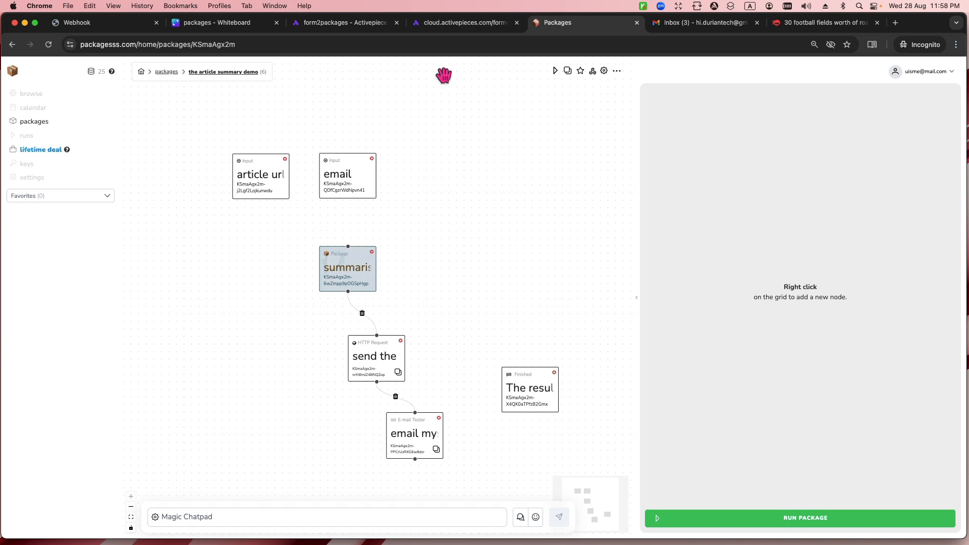
{"action": "left_click", "coordinate": [461, 26]}
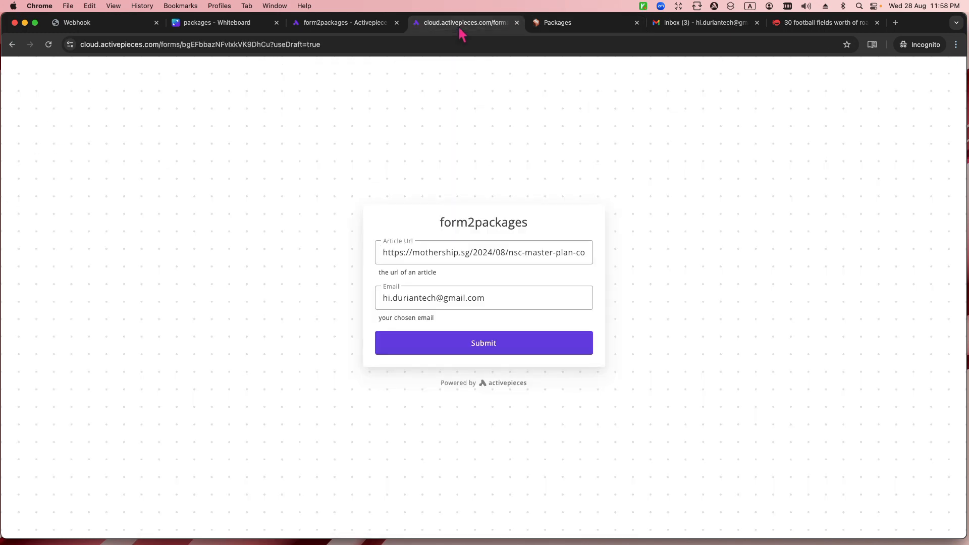
Switch to the form2packages flow in Activepieces and add an HTTP step after the form trigger with the Send HTTP request action.
{"action": "left_click", "coordinate": [344, 30]}
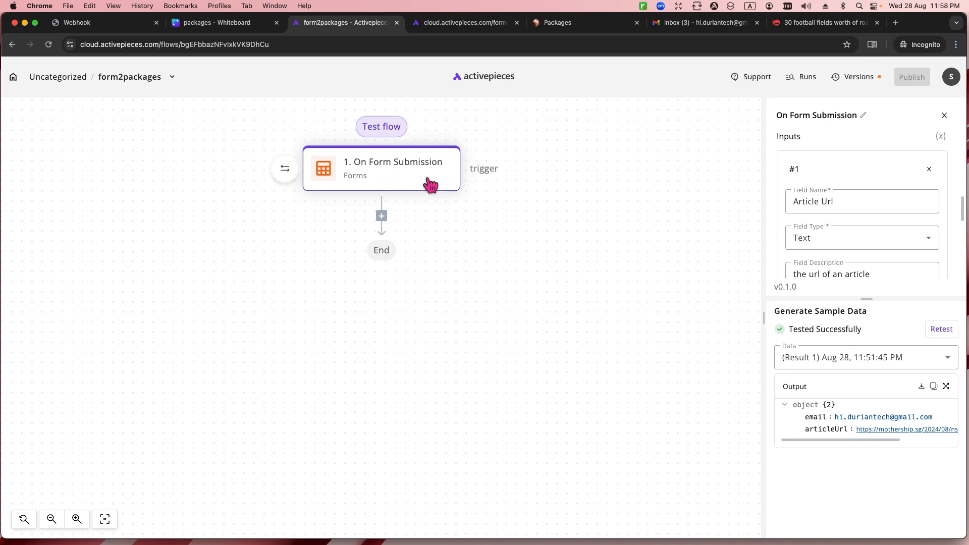
{"action": "left_click", "coordinate": [382, 216]}
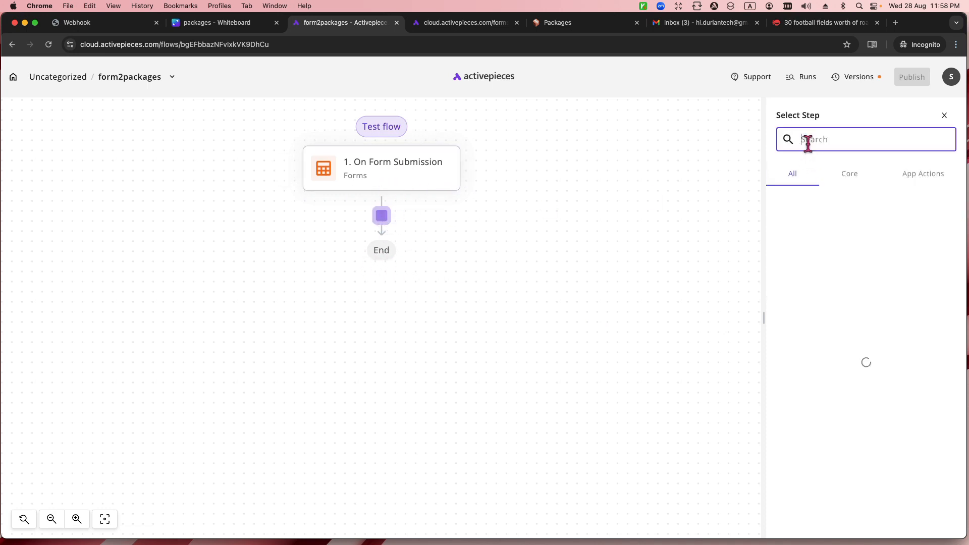
{"action": "type", "text": "we"}
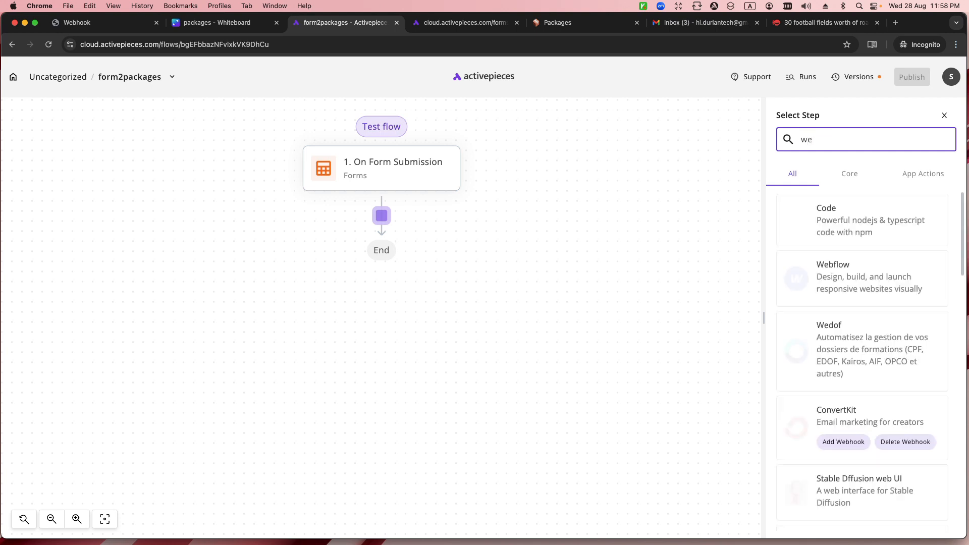
{"action": "type", "text": "b"}
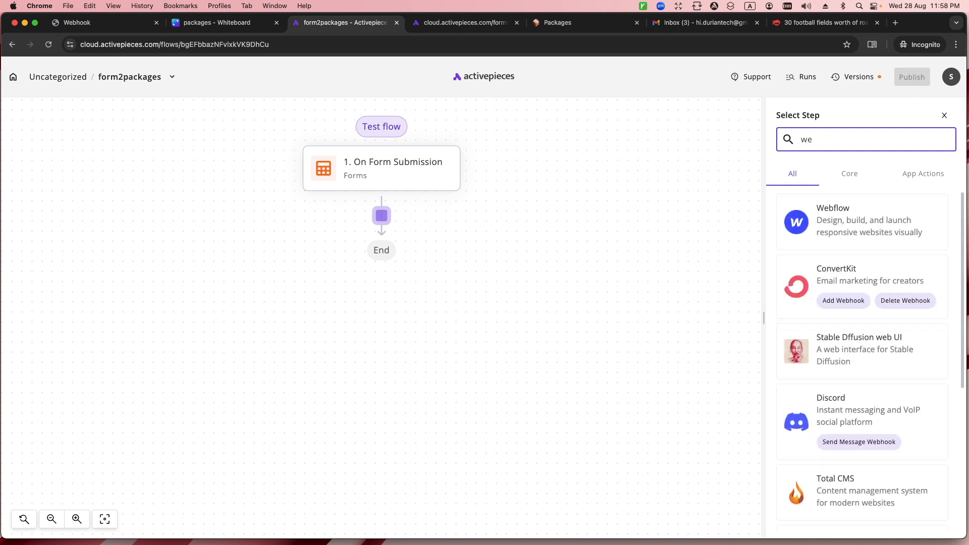
{"action": "type", "text": "h"}
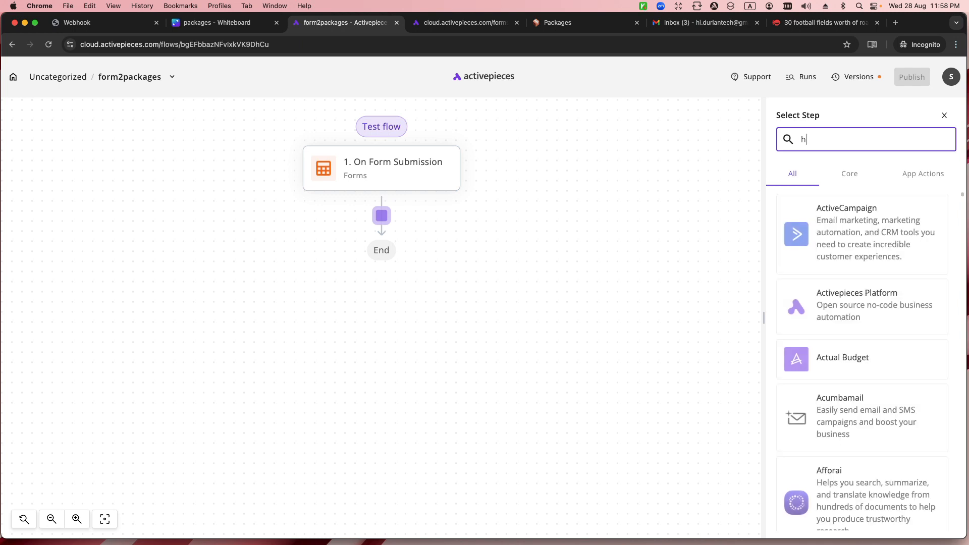
{"action": "type", "text": "ttp"}
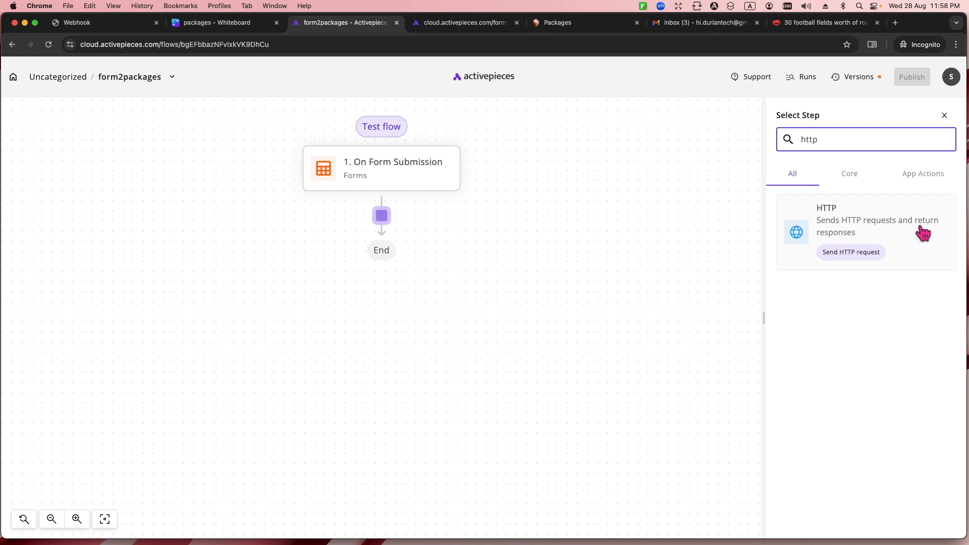
{"action": "left_click", "coordinate": [851, 251]}
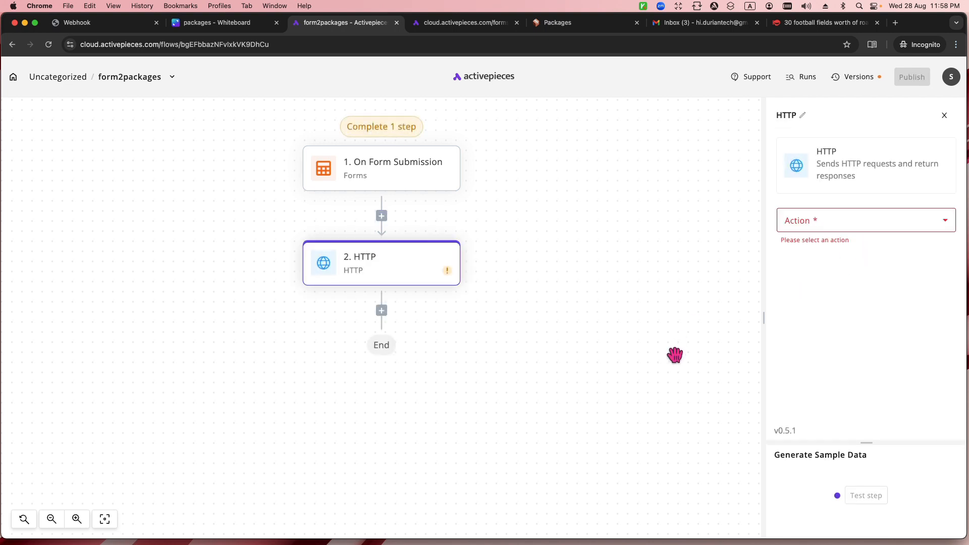
{"action": "left_click", "coordinate": [850, 228]}
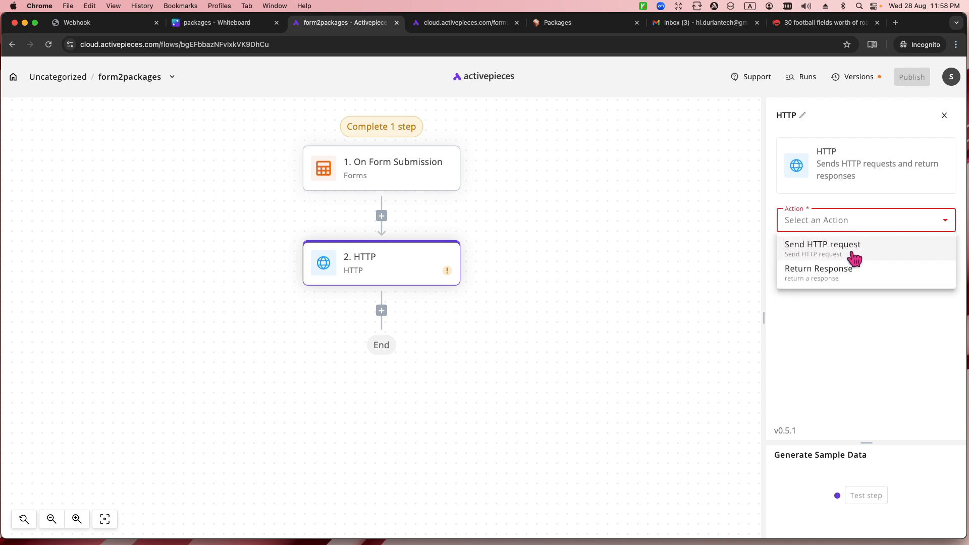
{"action": "left_click", "coordinate": [854, 253]}
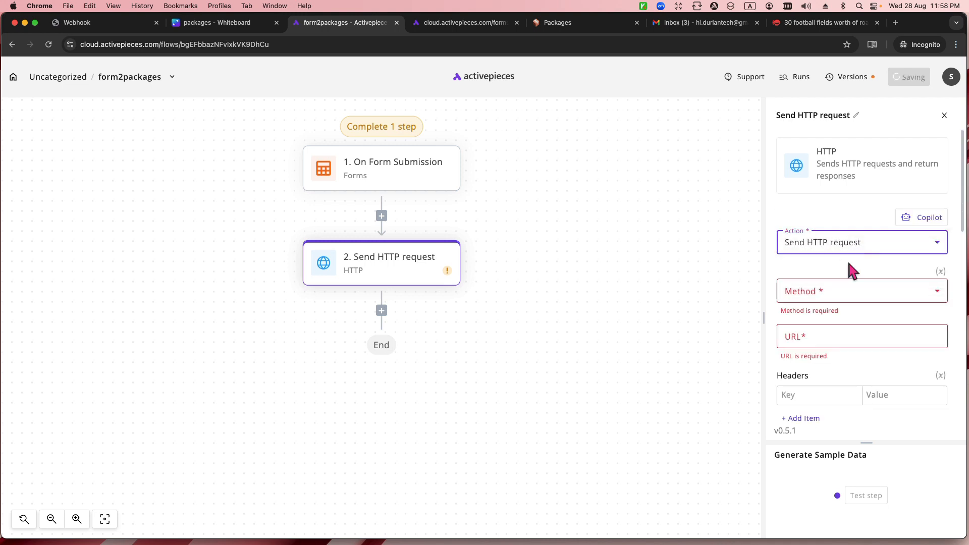
Set the Send HTTP request step's method to GET.
{"action": "left_click", "coordinate": [812, 291]}
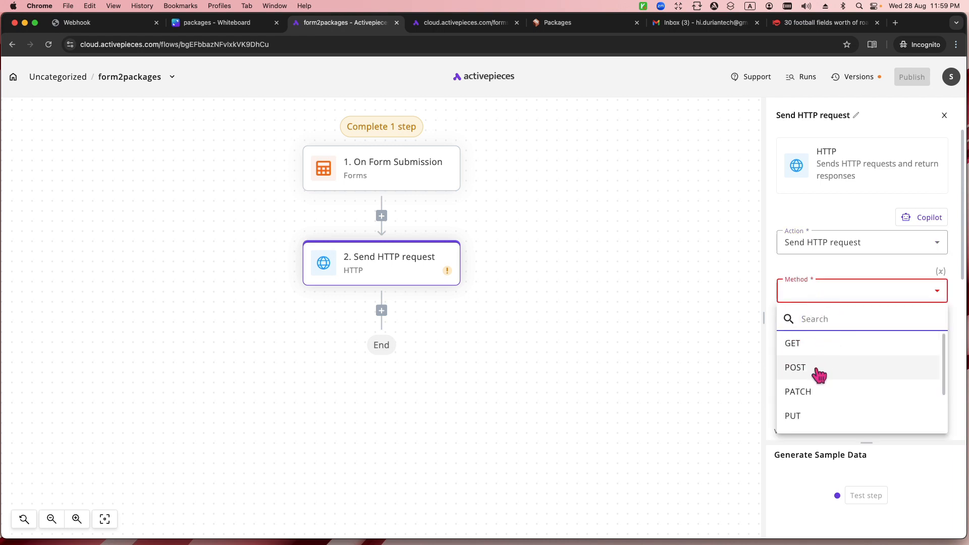
{"action": "left_click", "coordinate": [819, 345]}
{"action": "left_click", "coordinate": [810, 329]}
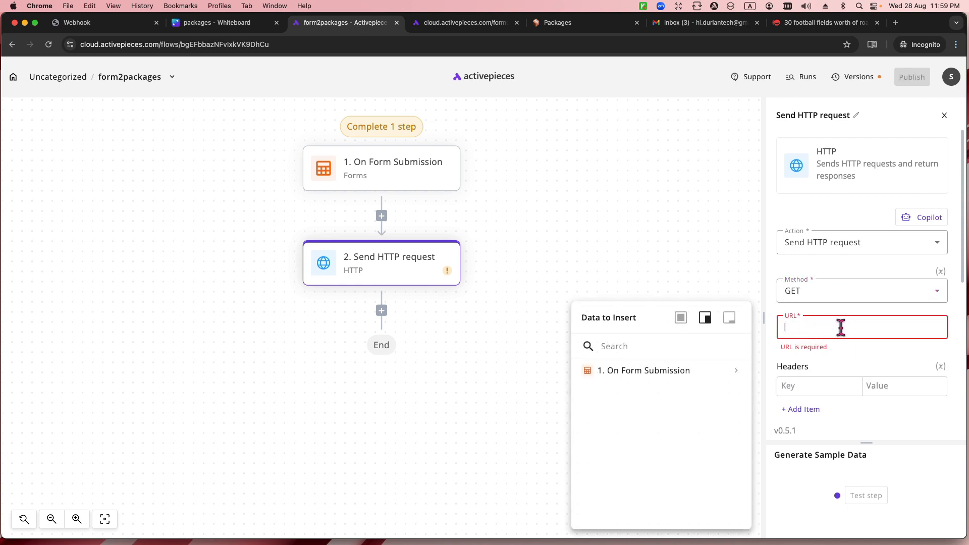
{"action": "left_click", "coordinate": [682, 221]}
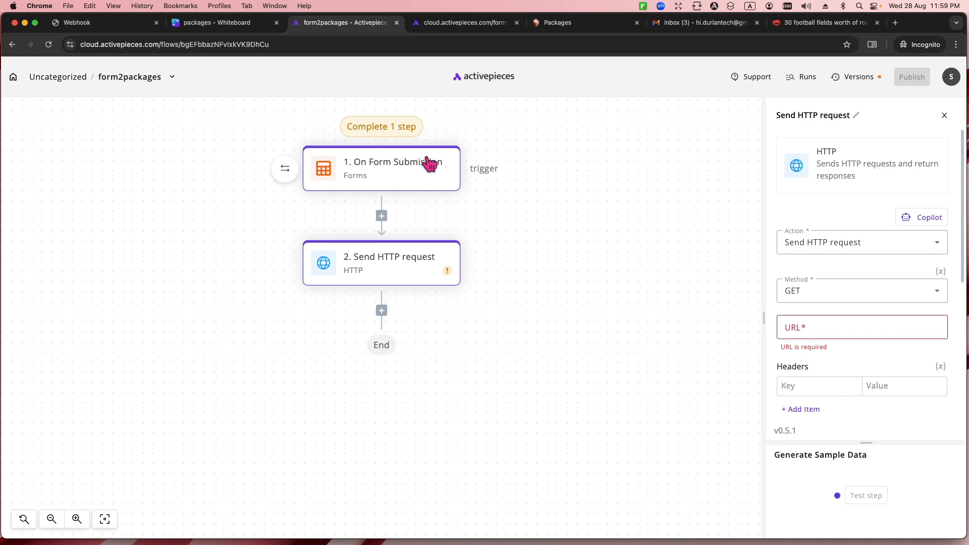
Switch to Packages and create a webhook named ActivePieces Connect for the article summary demo package.
{"action": "left_click", "coordinate": [557, 25]}
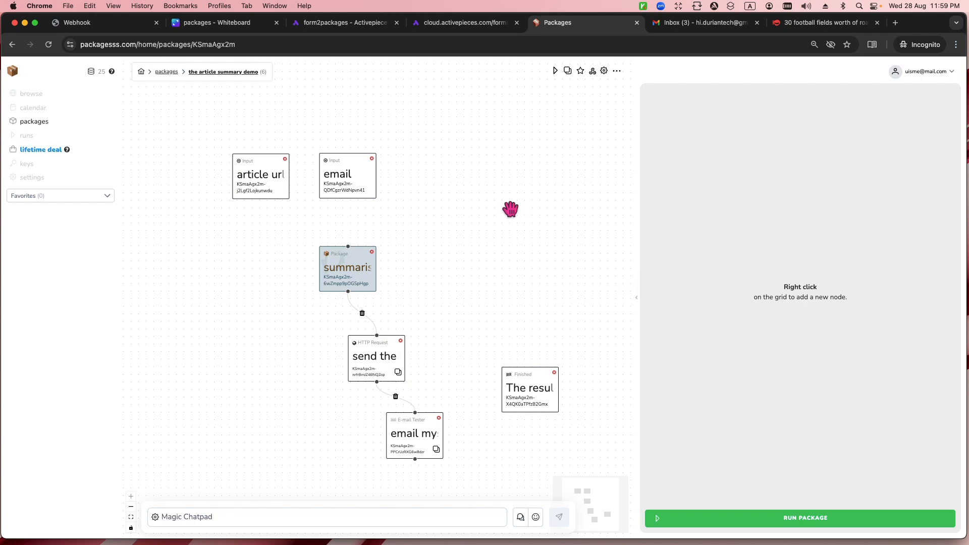
{"action": "left_click", "coordinate": [617, 72]}
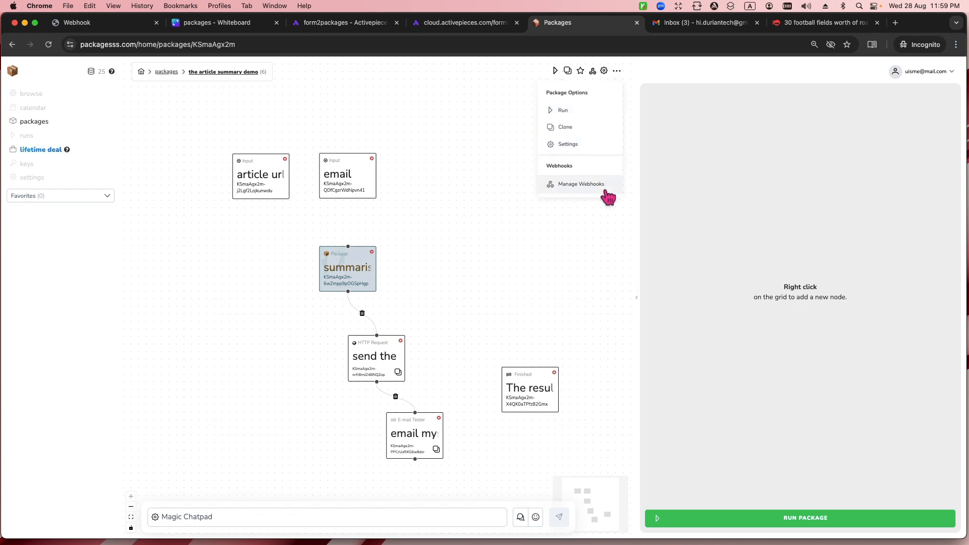
{"action": "left_click", "coordinate": [593, 186]}
{"action": "left_click", "coordinate": [206, 168]}
{"action": "left_click", "coordinate": [405, 258]}
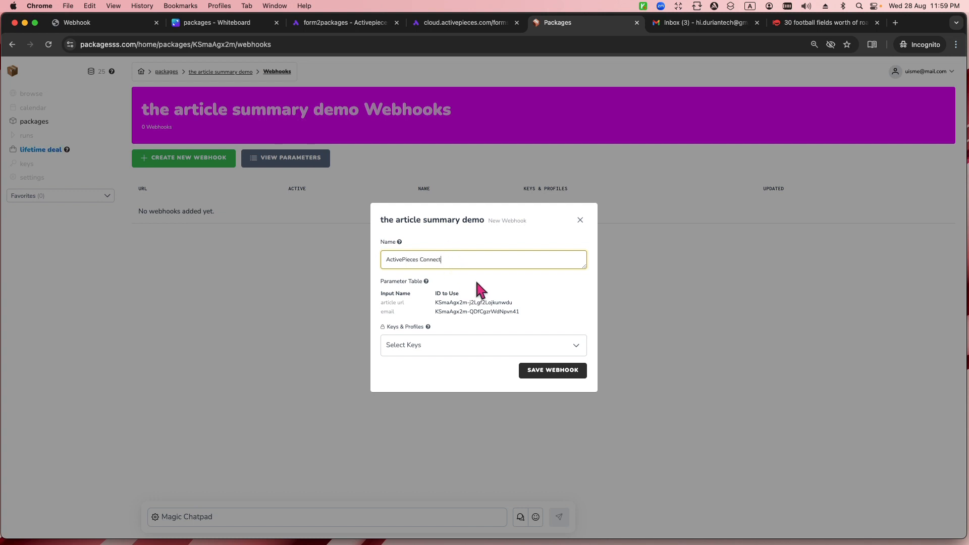
{"action": "left_click", "coordinate": [567, 372]}
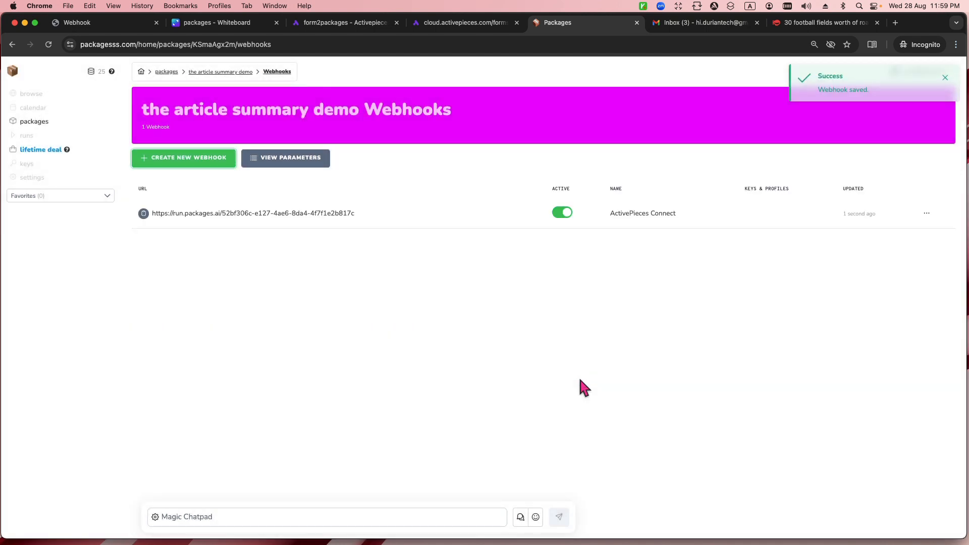
Copy the ActivePieces Connect webhook's URL and paste it as the URL of the Send HTTP request step in Activepieces.
{"action": "left_click", "coordinate": [144, 214]}
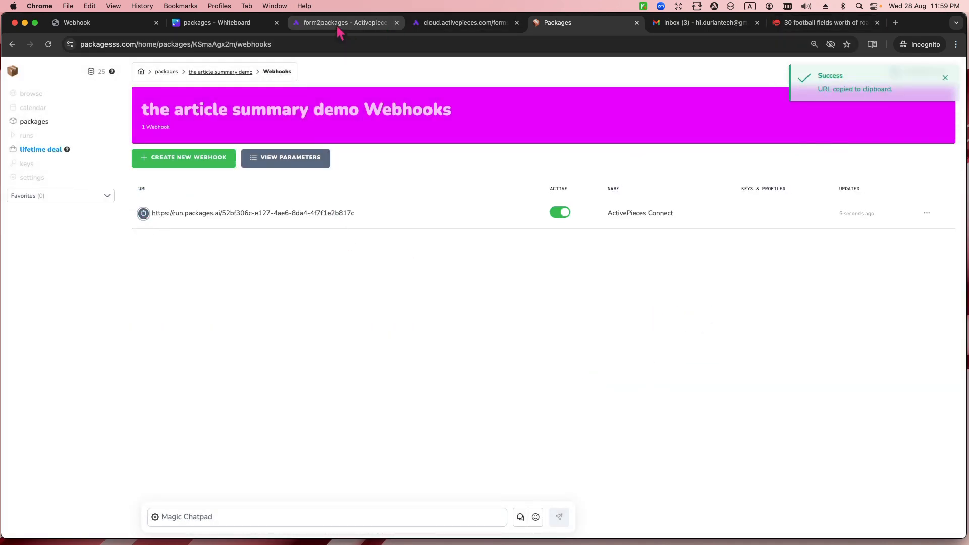
{"action": "left_click", "coordinate": [440, 24]}
{"action": "left_click_drag", "start_coordinate": [369, 31], "coordinate": [460, 28]}
{"action": "left_click", "coordinate": [815, 328]}
{"action": "key", "text": "super+v"}
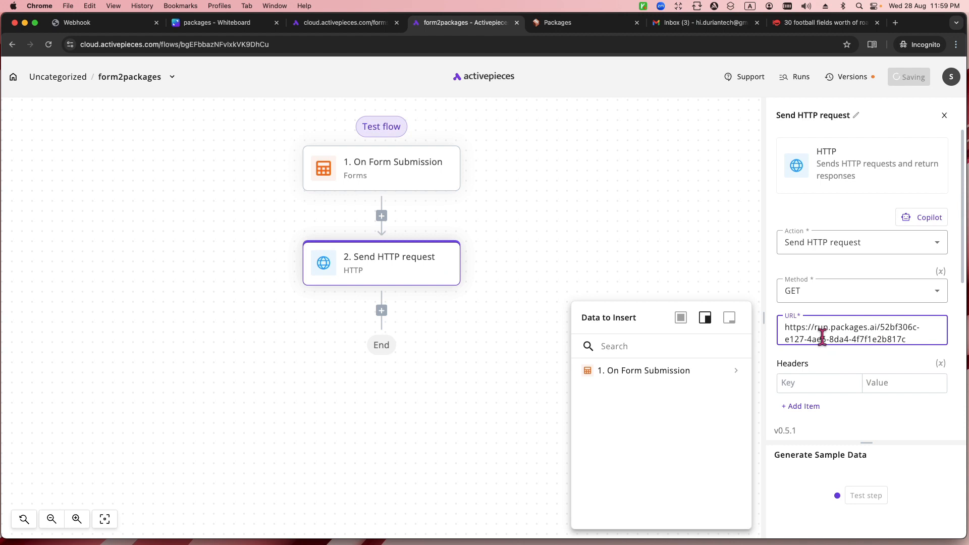
{"action": "left_click", "coordinate": [884, 348]}
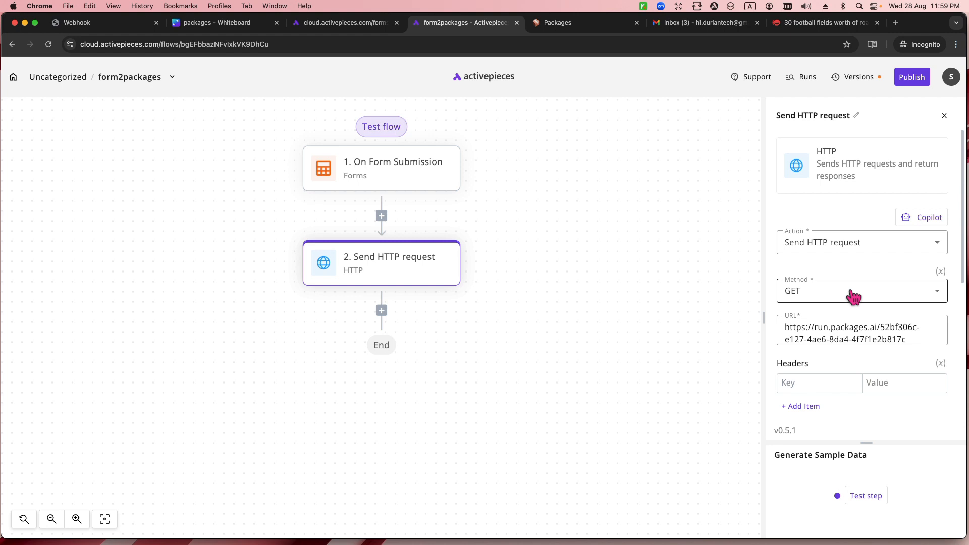
{"action": "left_click", "coordinate": [818, 295]}
{"action": "left_click", "coordinate": [818, 296]}
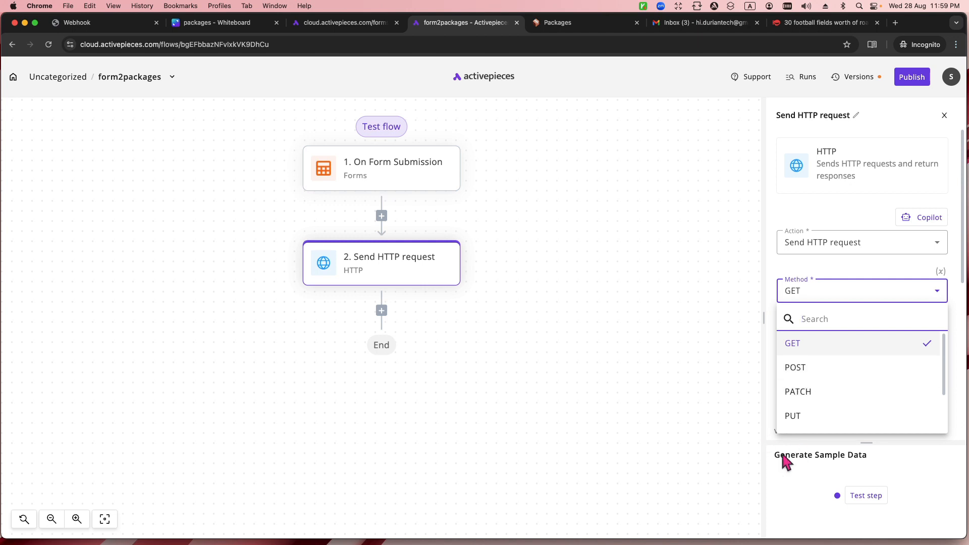
{"action": "left_click", "coordinate": [772, 312]}
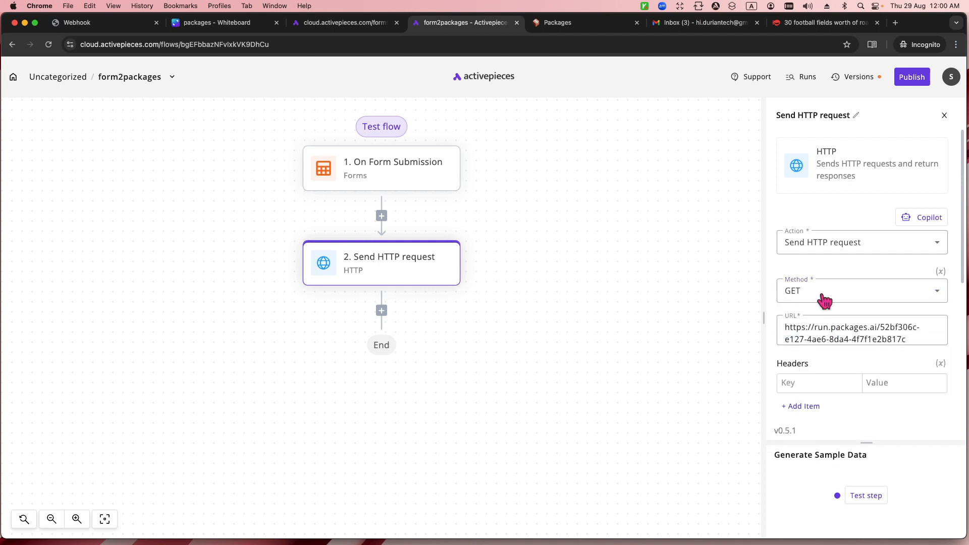
Copy the article url input's ID from the Packages webhook parameters into the first query param key of the HTTP request.
{"action": "scroll", "coordinate": [828, 282], "scroll_direction": "down", "scroll_amount": 3}
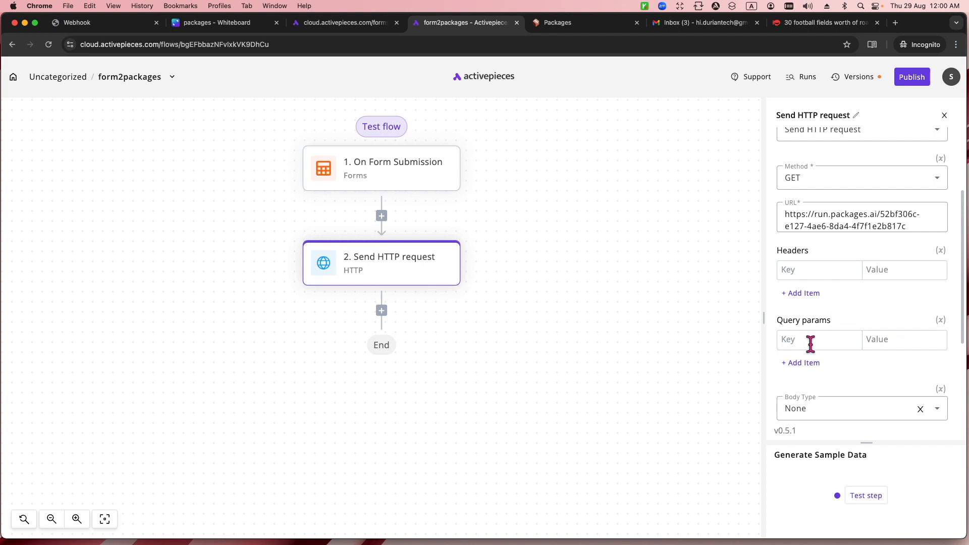
{"action": "scroll", "coordinate": [810, 344], "scroll_direction": "down", "scroll_amount": 1}
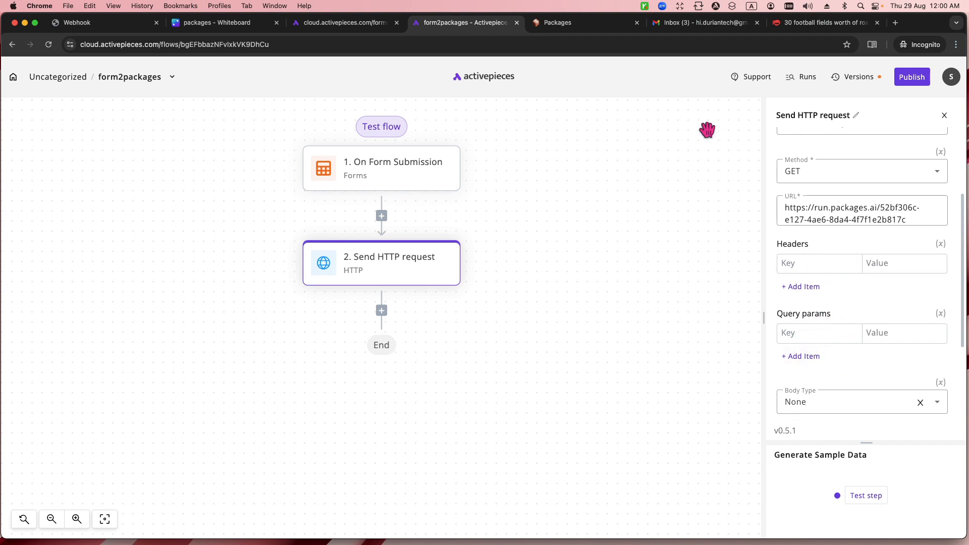
{"action": "left_click", "coordinate": [574, 22]}
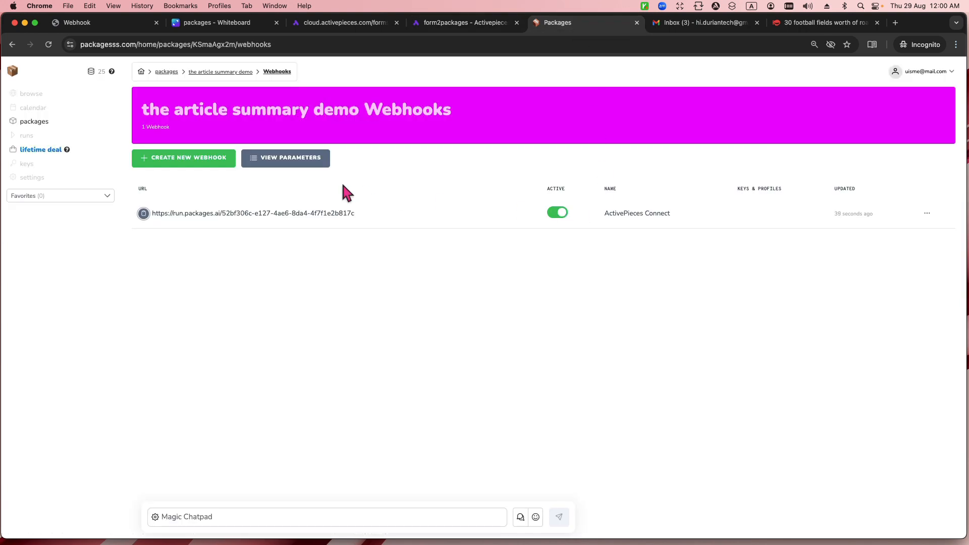
{"action": "left_click", "coordinate": [323, 156]}
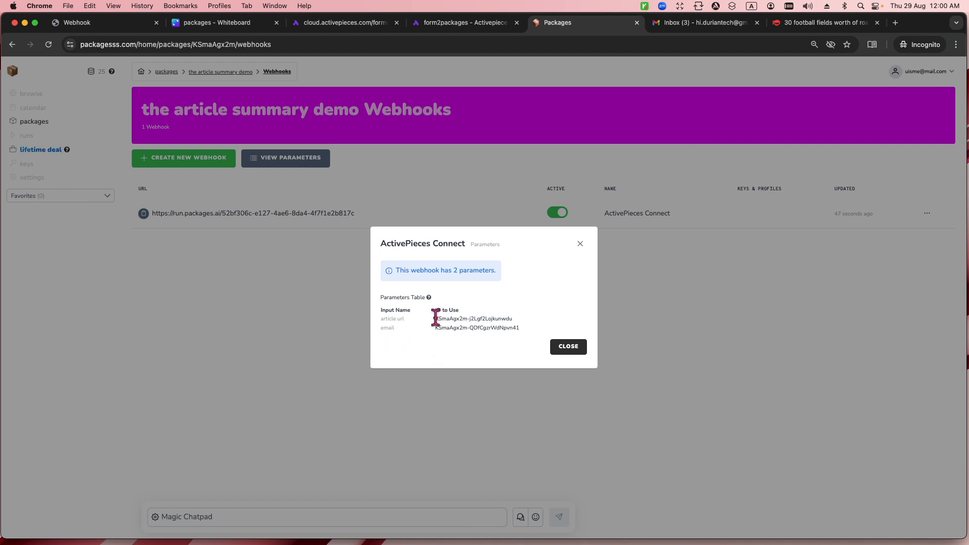
{"action": "left_click_drag", "start_coordinate": [435, 317], "coordinate": [515, 320]}
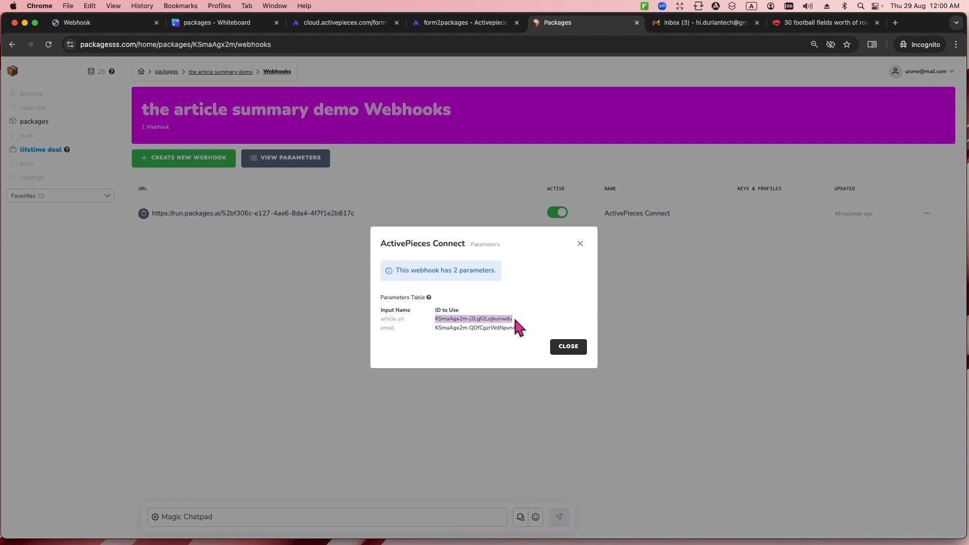
{"action": "left_click", "coordinate": [471, 38]}
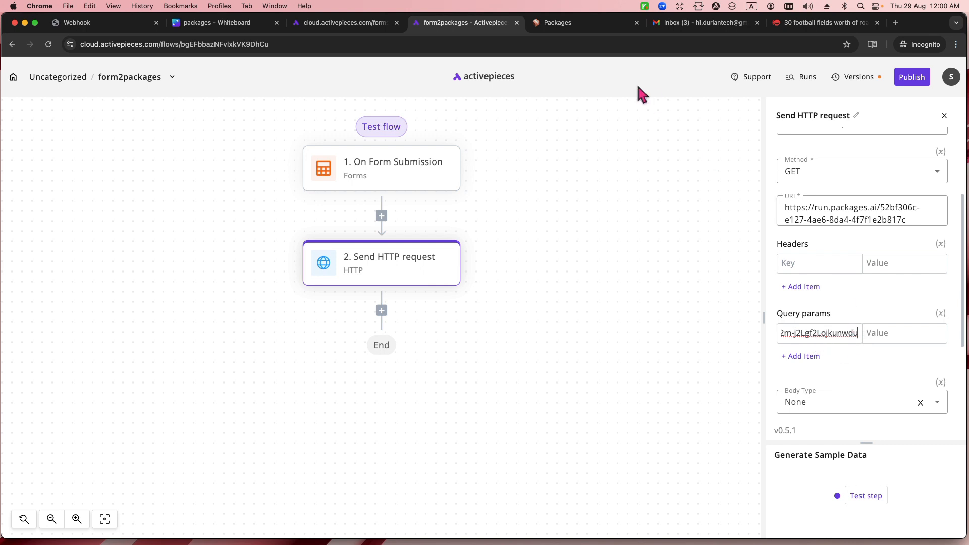
{"action": "left_click", "coordinate": [584, 36]}
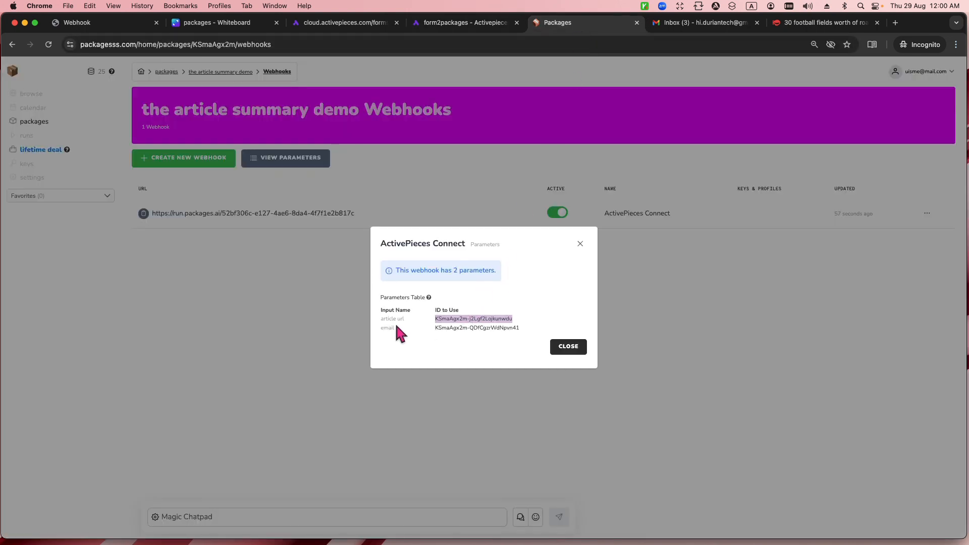
{"action": "left_click", "coordinate": [466, 36]}
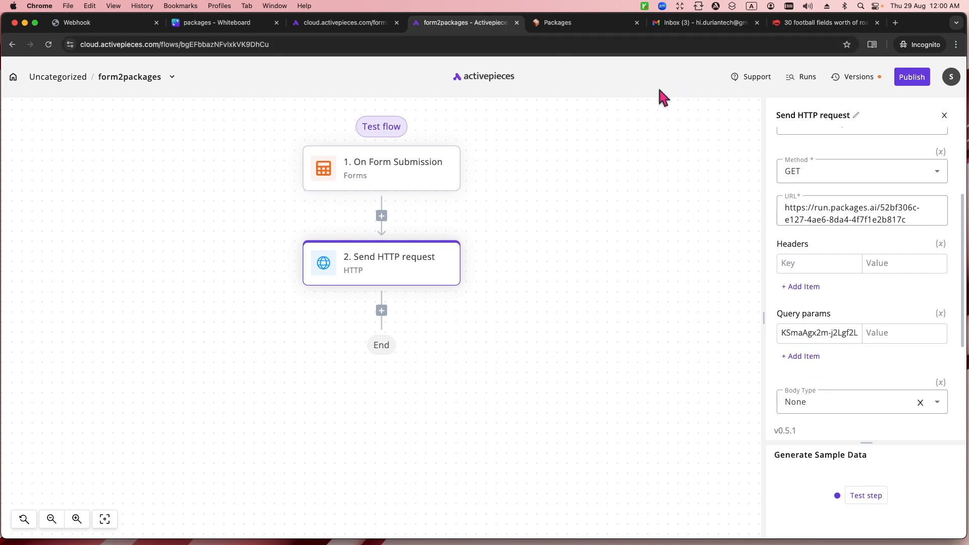
Add a second query param to the HTTP request with the email input's ID from the Packages webhook parameters as its key.
{"action": "left_click", "coordinate": [588, 29]}
{"action": "left_click", "coordinate": [434, 327]}
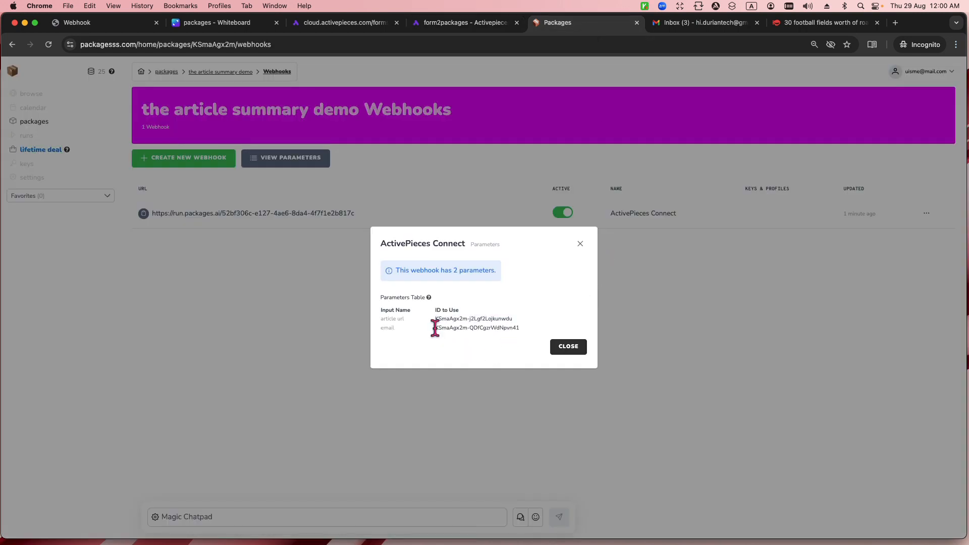
{"action": "left_click_drag", "start_coordinate": [434, 328], "coordinate": [539, 335]}
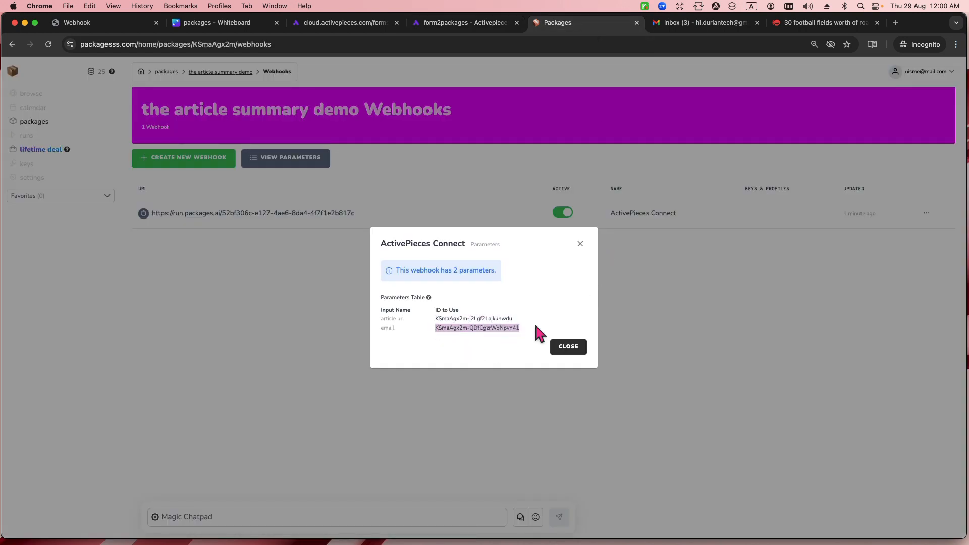
{"action": "left_click", "coordinate": [443, 29]}
{"action": "left_click", "coordinate": [803, 357]}
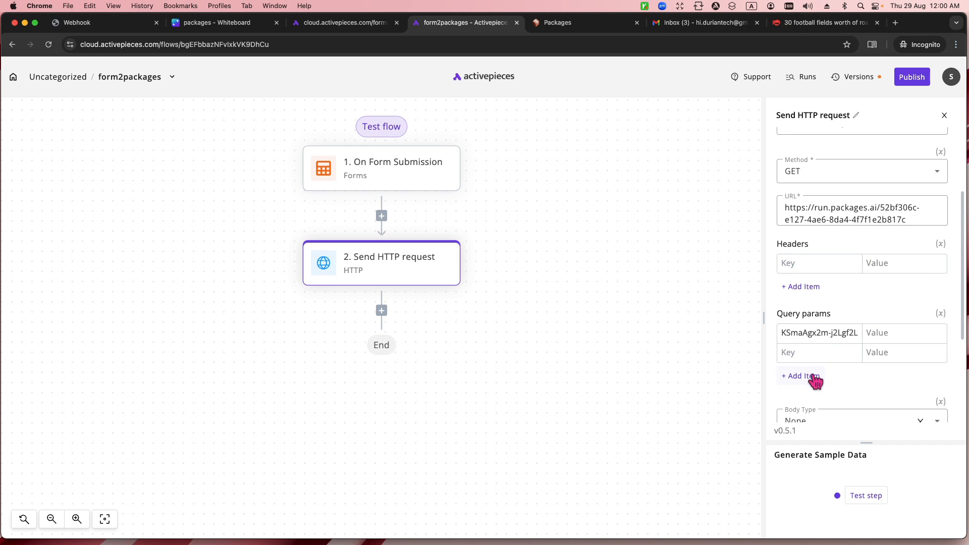
{"action": "left_click", "coordinate": [809, 352]}
{"action": "key", "text": "cmd+v"}
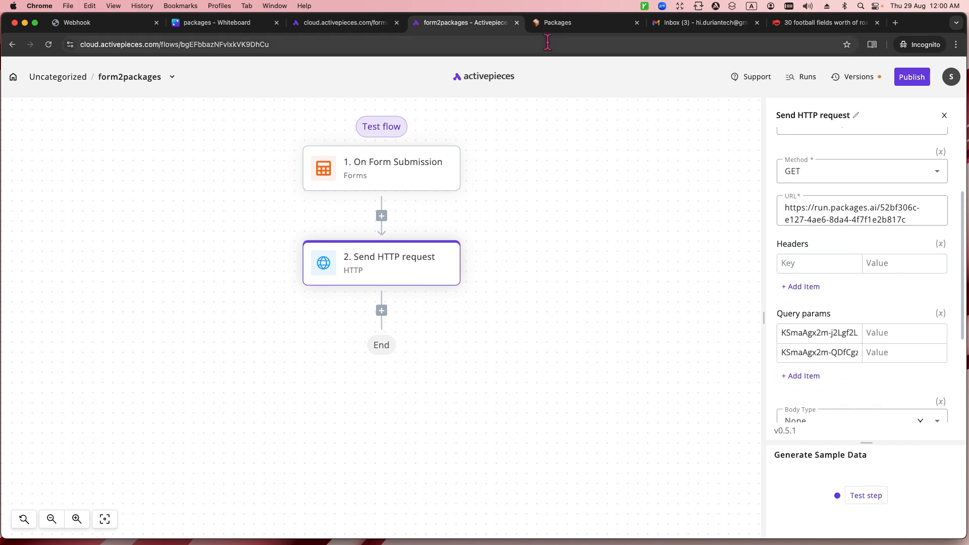
{"action": "left_click", "coordinate": [560, 23]}
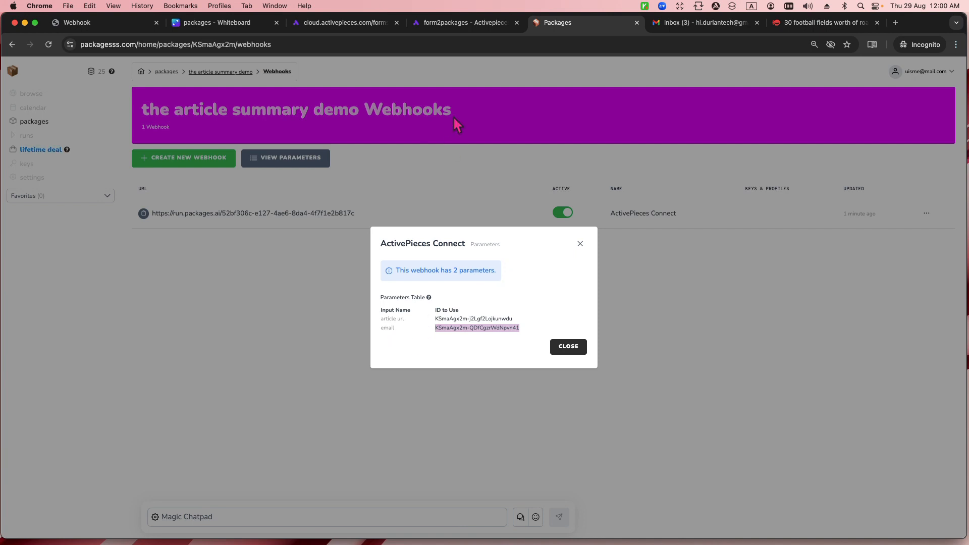
{"action": "left_click", "coordinate": [442, 24]}
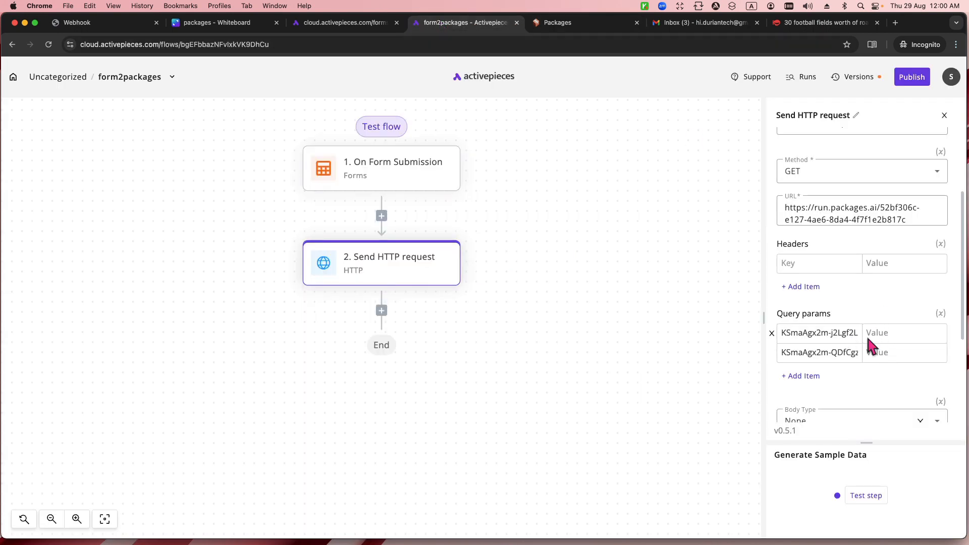
Map the form submission's articleUrl to the first query param's value and its email to the second, and widen the step settings.
{"action": "left_click", "coordinate": [881, 335]}
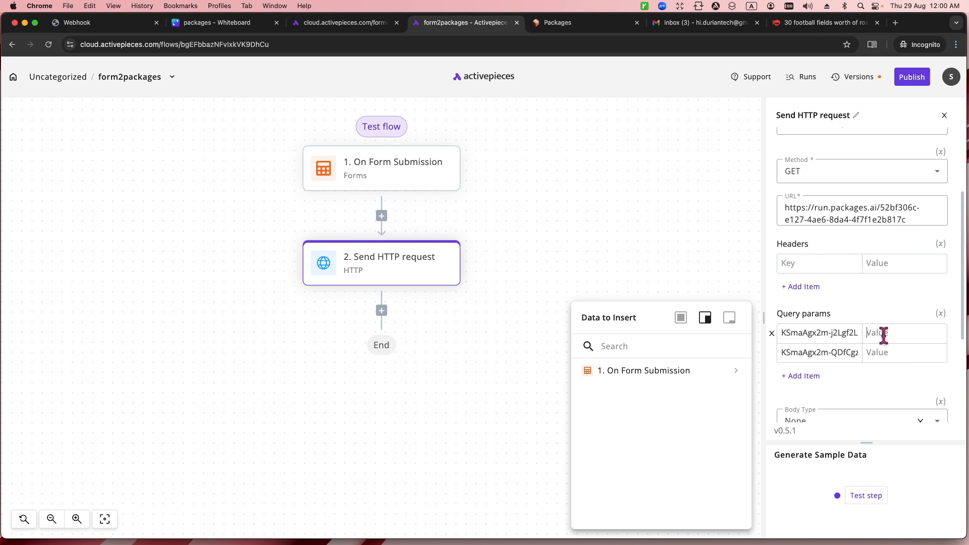
{"action": "left_click", "coordinate": [748, 372]}
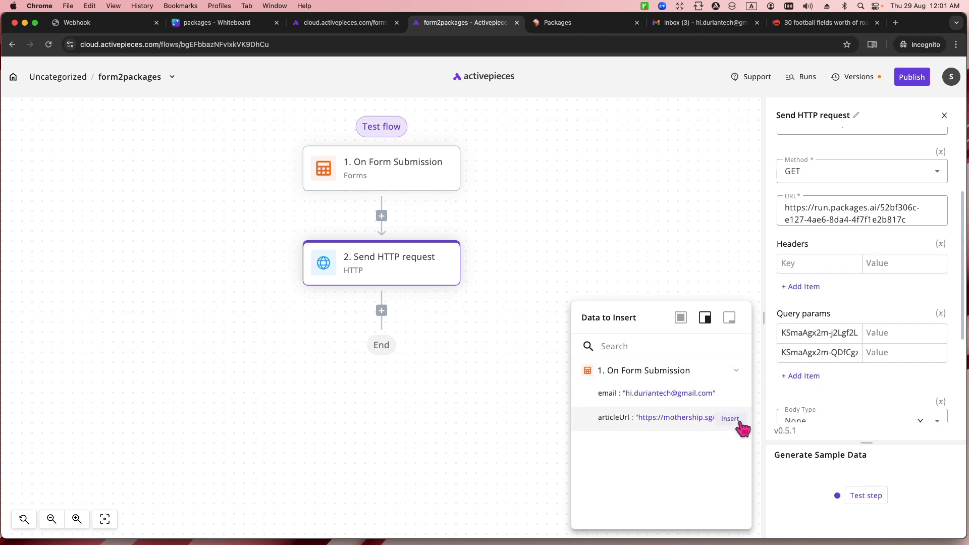
{"action": "left_click", "coordinate": [742, 422]}
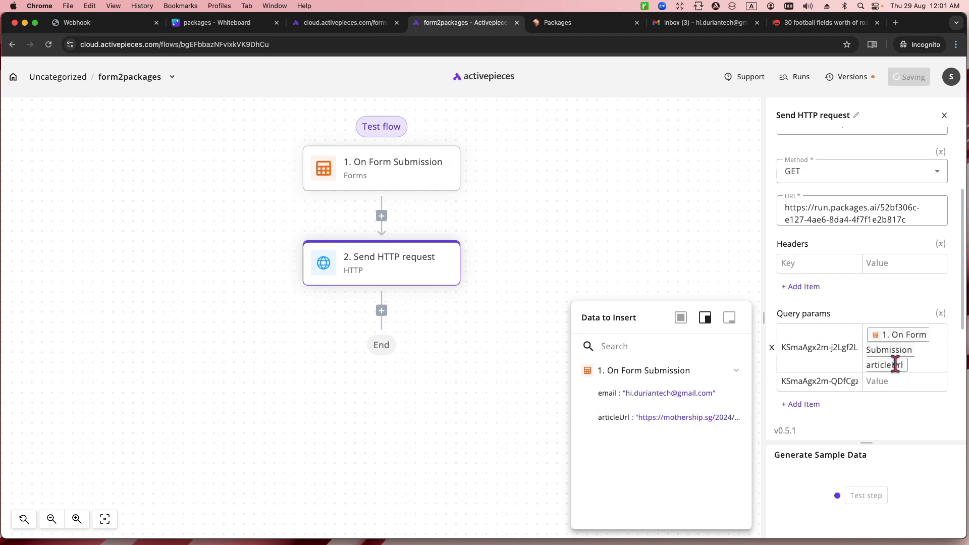
{"action": "left_click", "coordinate": [898, 383]}
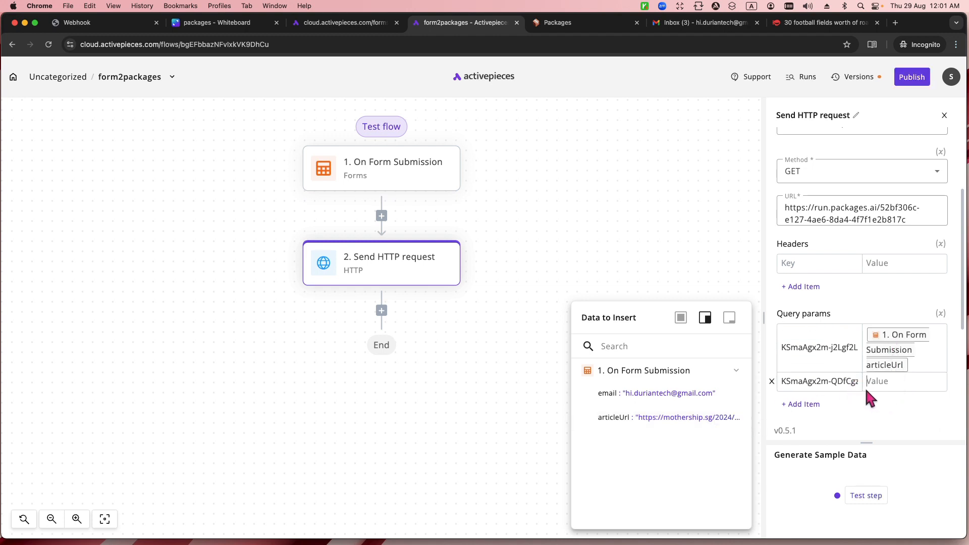
{"action": "mouse_move", "coordinate": [744, 400]}
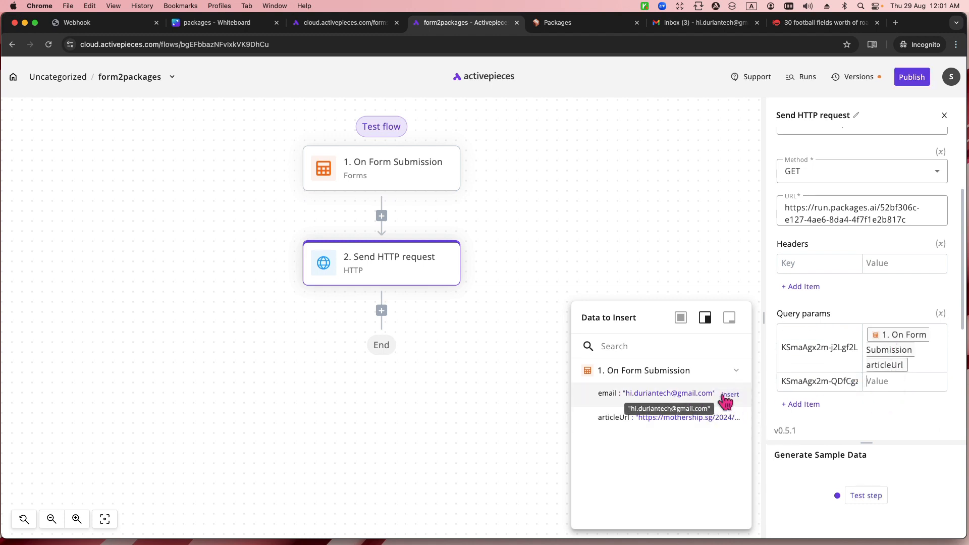
{"action": "left_click", "coordinate": [743, 400]}
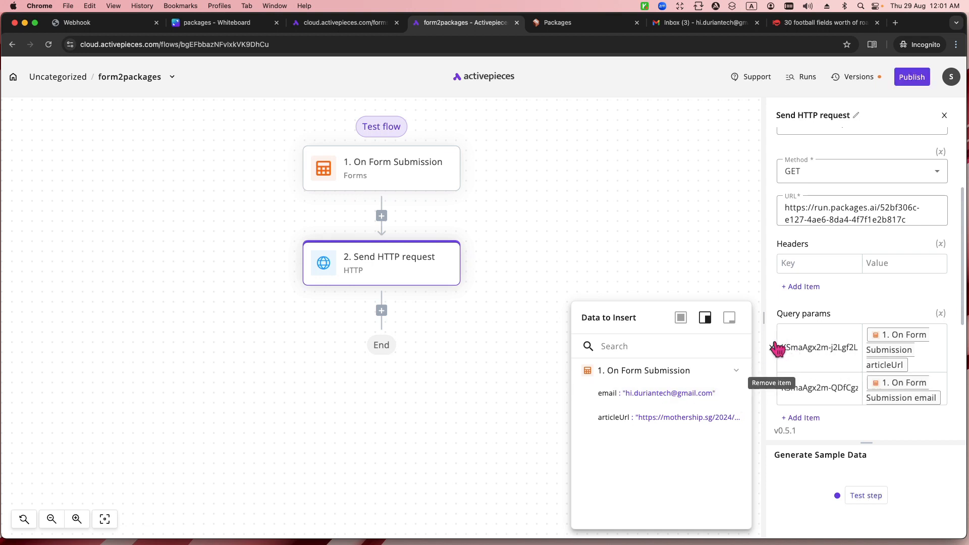
{"action": "left_click", "coordinate": [719, 272]}
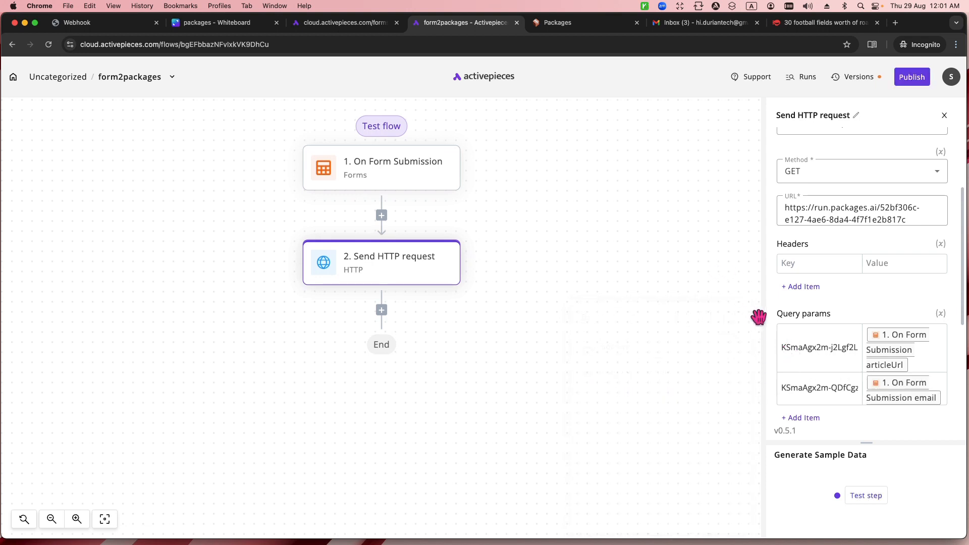
{"action": "left_click_drag", "start_coordinate": [762, 316], "coordinate": [573, 303]}
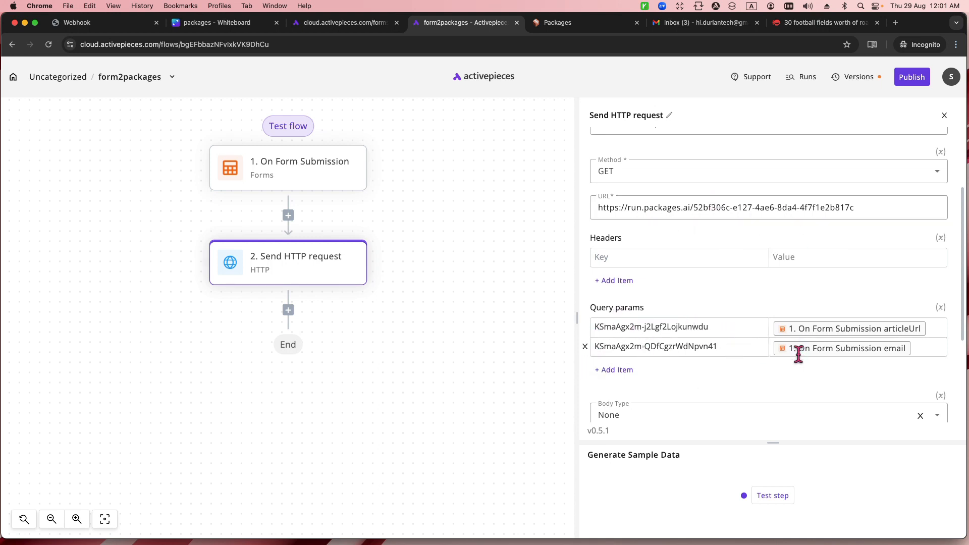
{"action": "scroll", "coordinate": [773, 391], "scroll_direction": "down", "scroll_amount": 3}
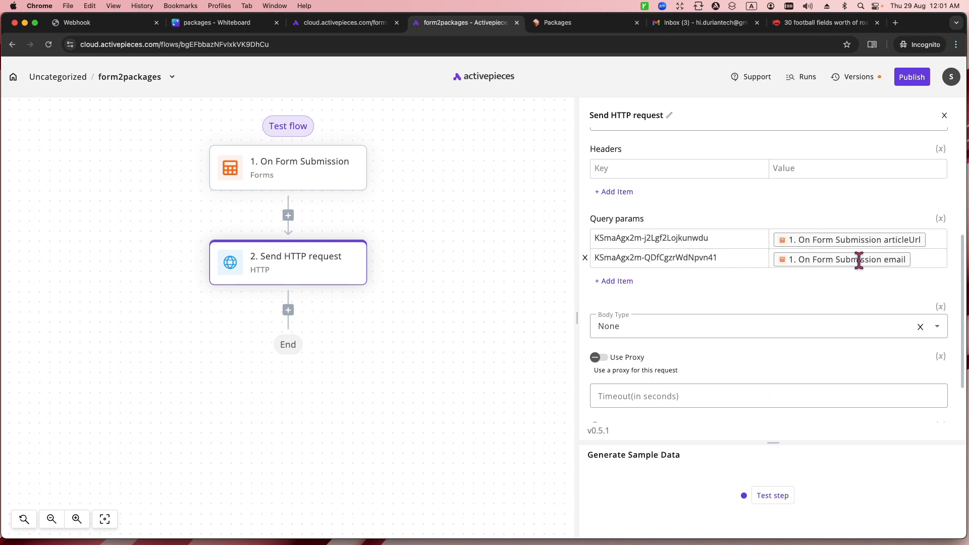
{"action": "left_click", "coordinate": [630, 283]}
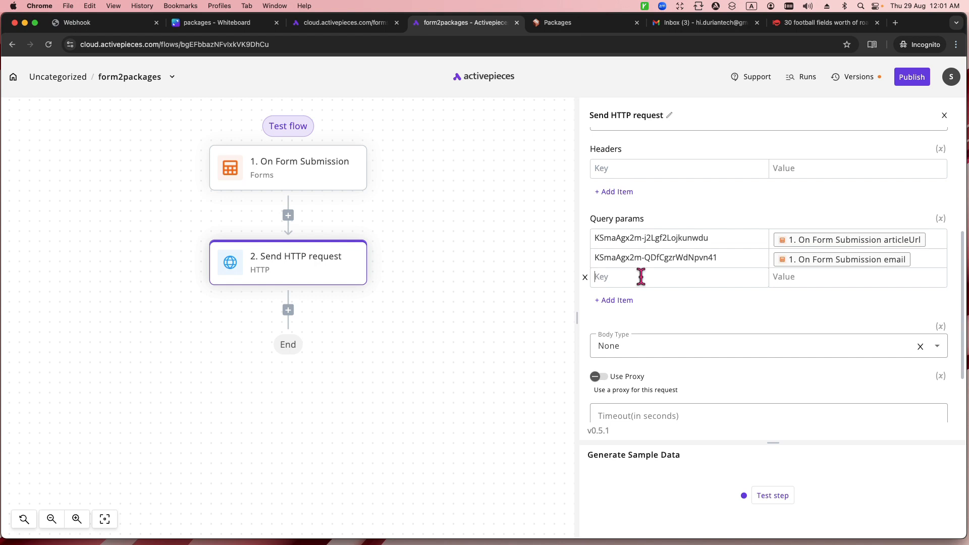
{"action": "left_click", "coordinate": [569, 27]}
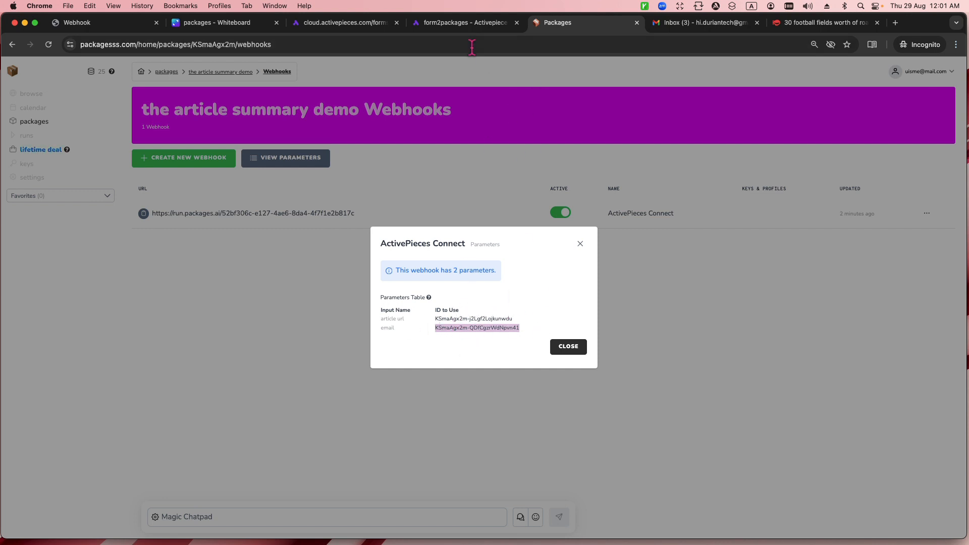
{"action": "left_click", "coordinate": [482, 23]}
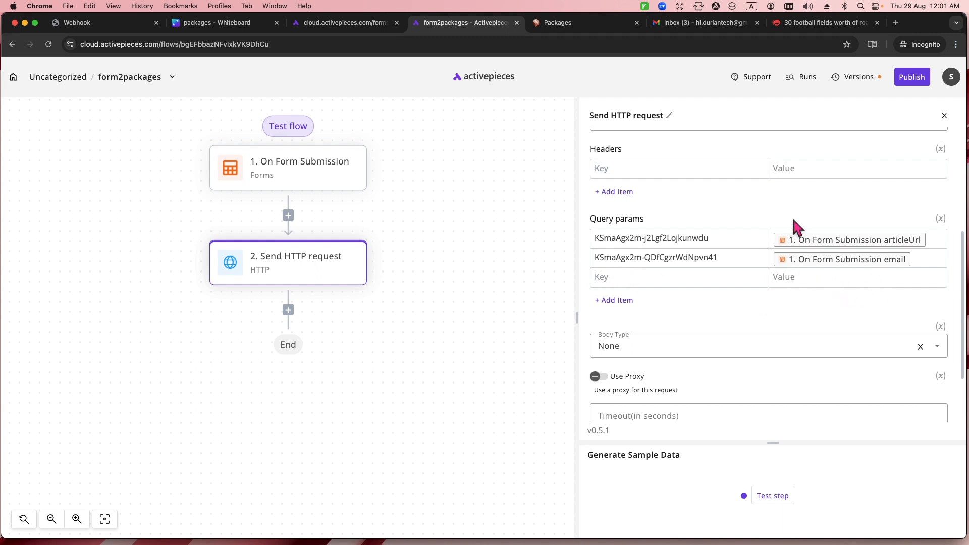
{"action": "left_click", "coordinate": [783, 277]}
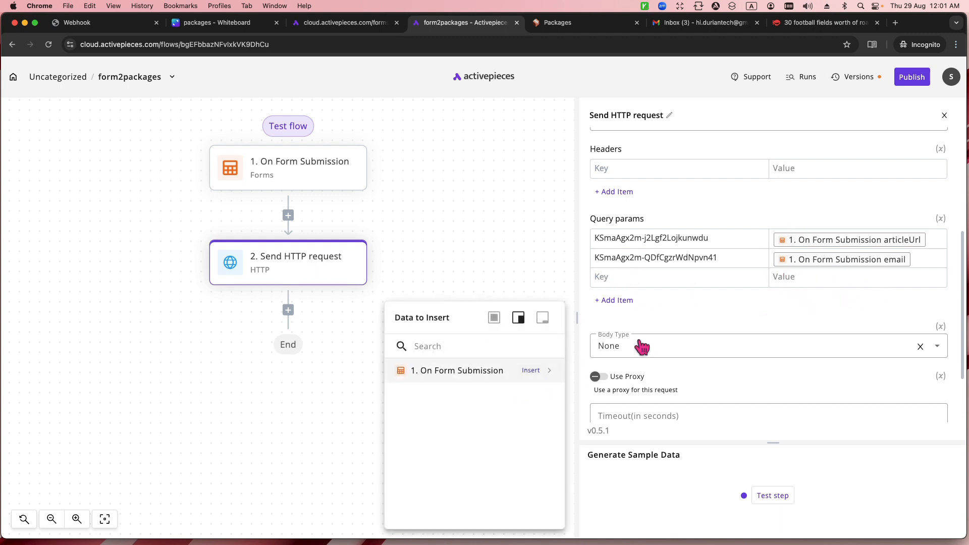
{"action": "left_click", "coordinate": [556, 376]}
{"action": "left_click", "coordinate": [536, 419]}
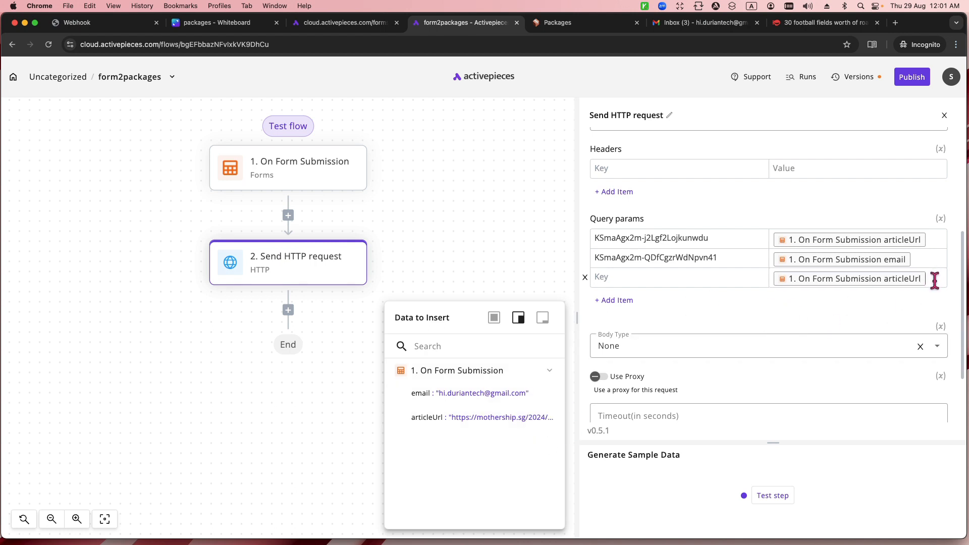
{"action": "left_click", "coordinate": [585, 277]}
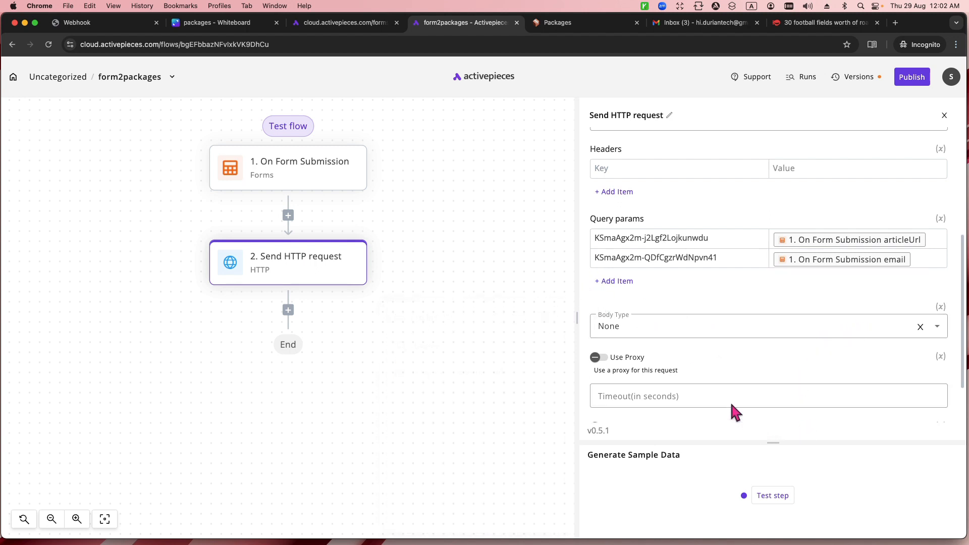
Set the HTTP request's timeout to 20 seconds and publish the form2packages flow.
{"action": "scroll", "coordinate": [731, 392], "scroll_direction": "down", "scroll_amount": 2}
{"action": "left_click", "coordinate": [736, 329]}
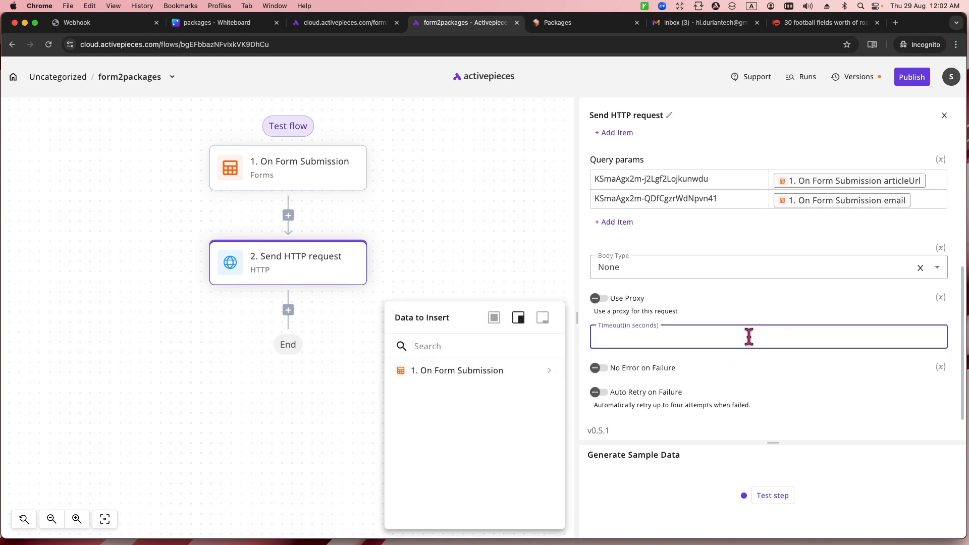
{"action": "type", "text": "20"}
{"action": "left_click", "coordinate": [754, 296]}
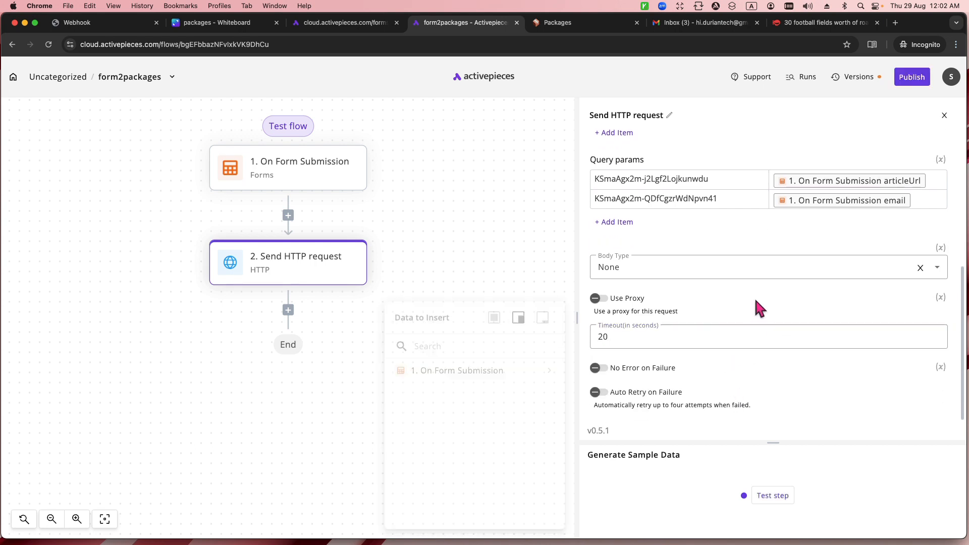
{"action": "scroll", "coordinate": [748, 275], "scroll_direction": "up", "scroll_amount": 4}
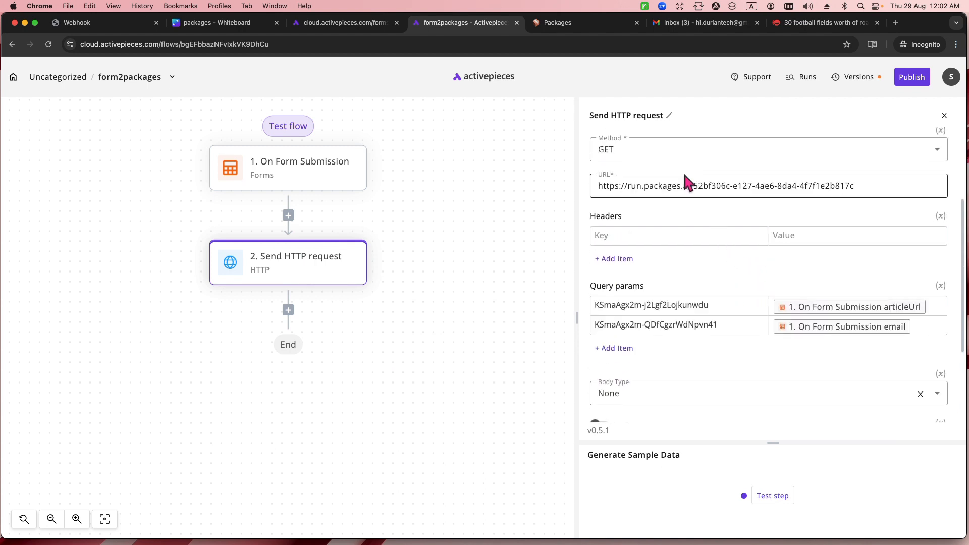
{"action": "left_click", "coordinate": [909, 81]}
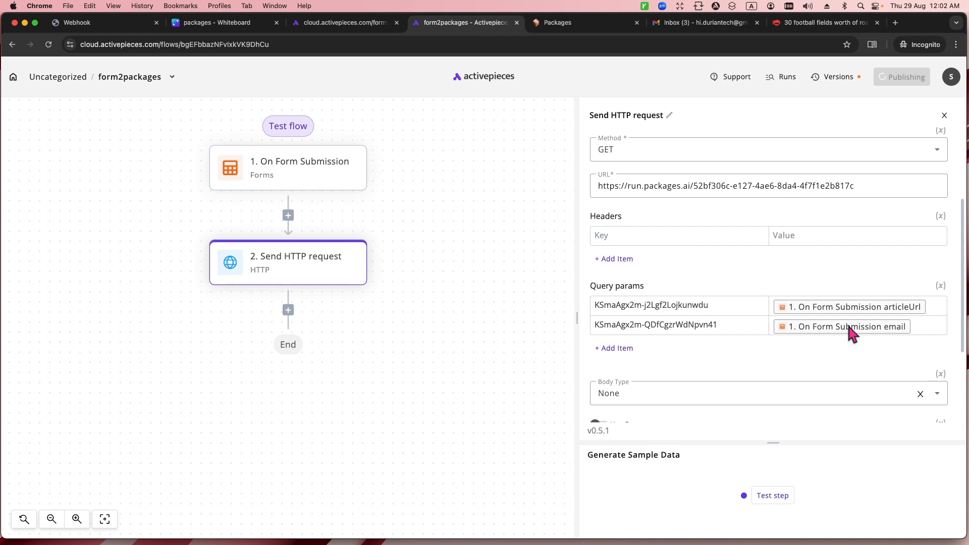
Review the HTTP request and form trigger settings, and open the article summary demo package's workflow in Packages.
{"action": "scroll", "coordinate": [803, 375], "scroll_direction": "down", "scroll_amount": 3}
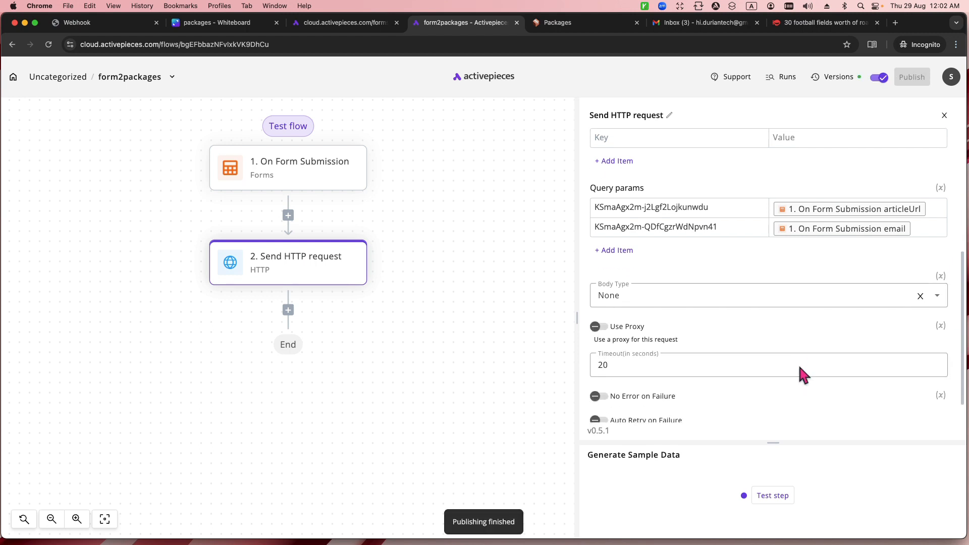
{"action": "scroll", "coordinate": [747, 359], "scroll_direction": "up", "scroll_amount": 5}
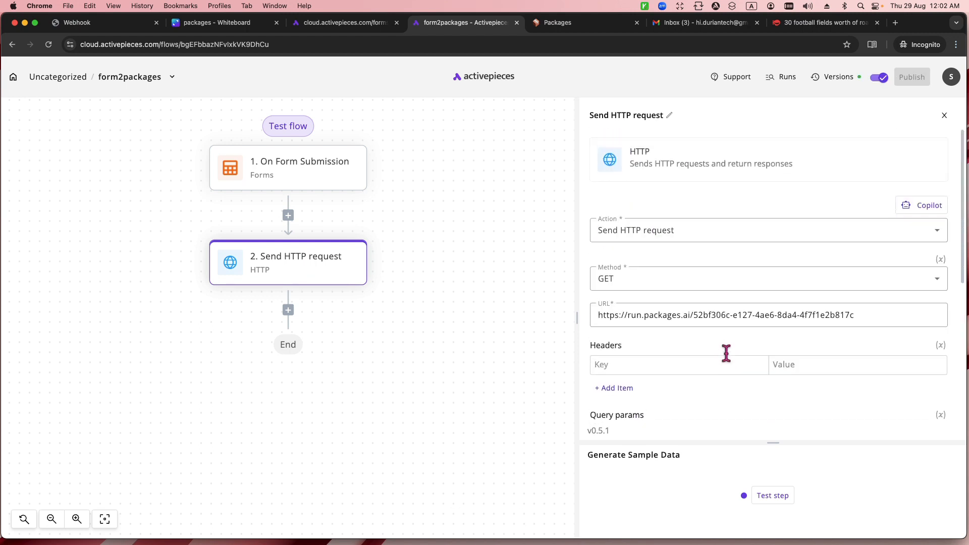
{"action": "left_click", "coordinate": [346, 185]}
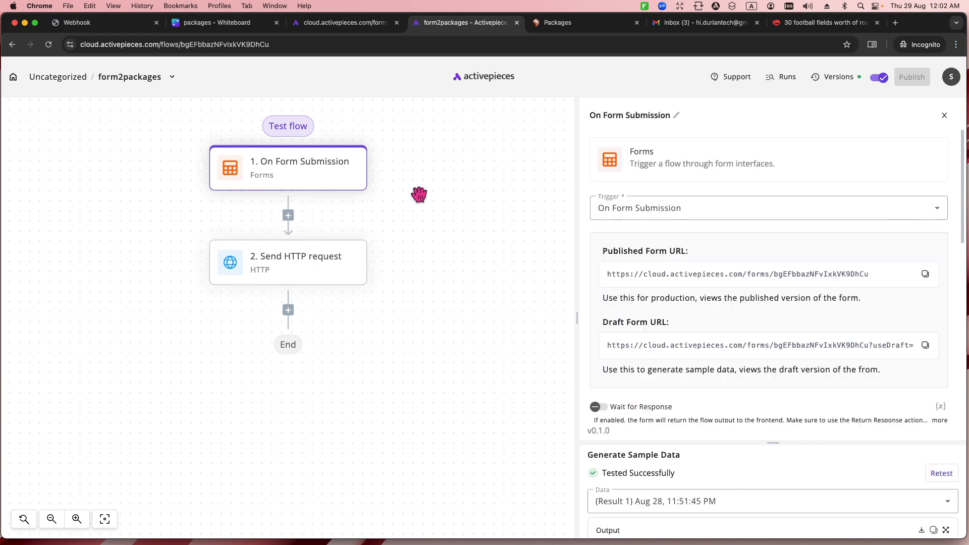
{"action": "scroll", "coordinate": [796, 374], "scroll_direction": "down", "scroll_amount": 3}
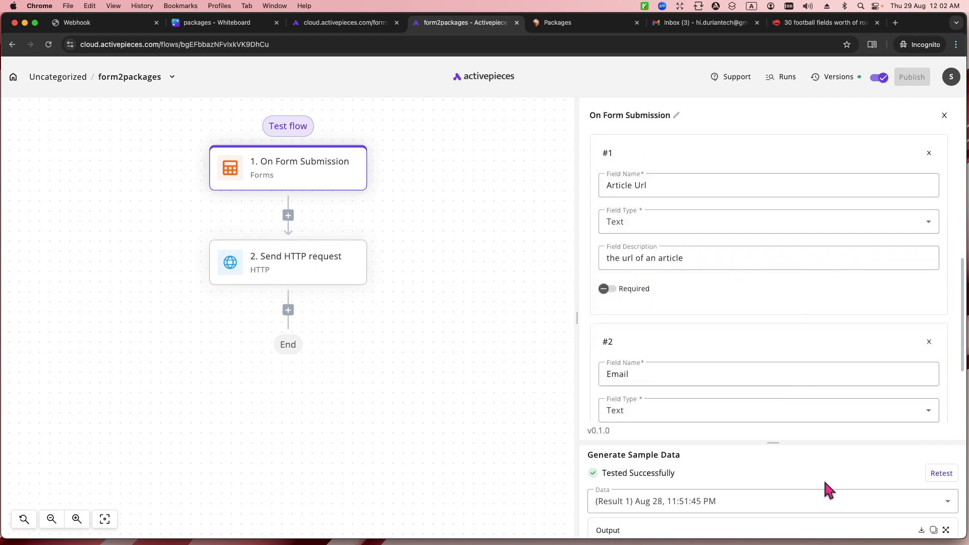
{"action": "left_click", "coordinate": [335, 266]}
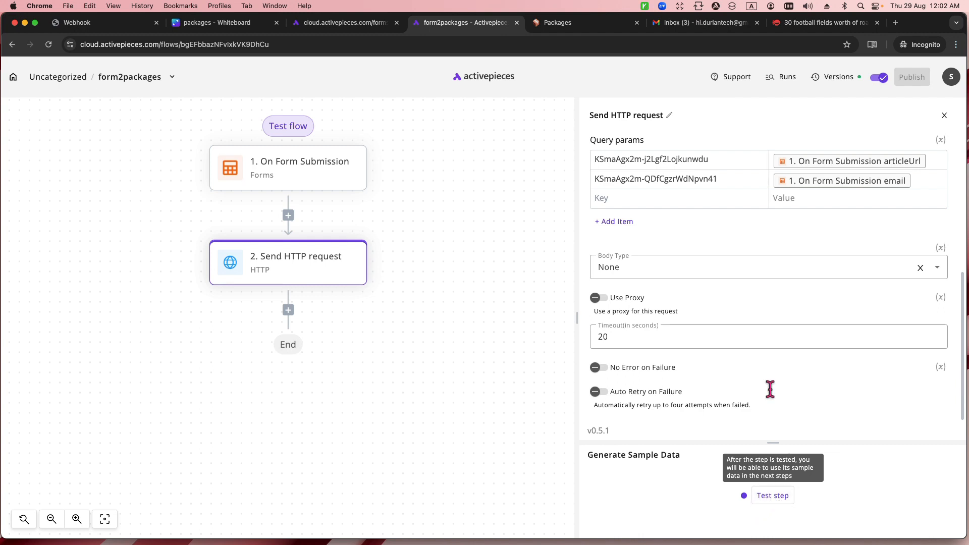
{"action": "left_click", "coordinate": [564, 24]}
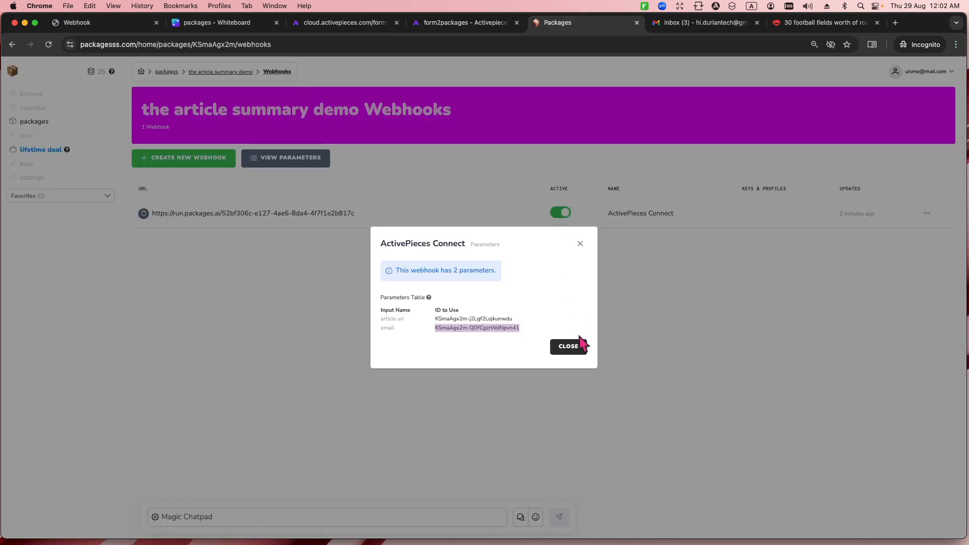
{"action": "left_click", "coordinate": [567, 347]}
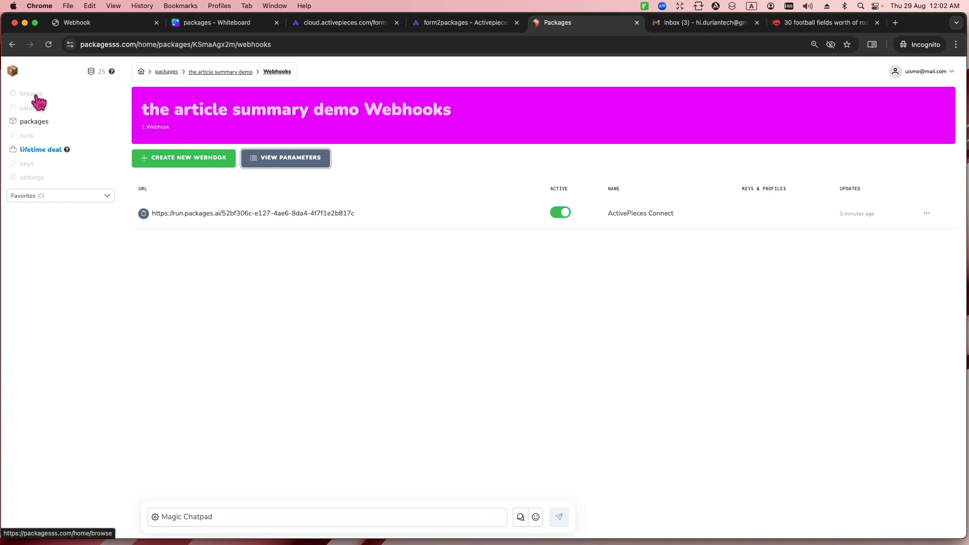
{"action": "left_click", "coordinate": [36, 123]}
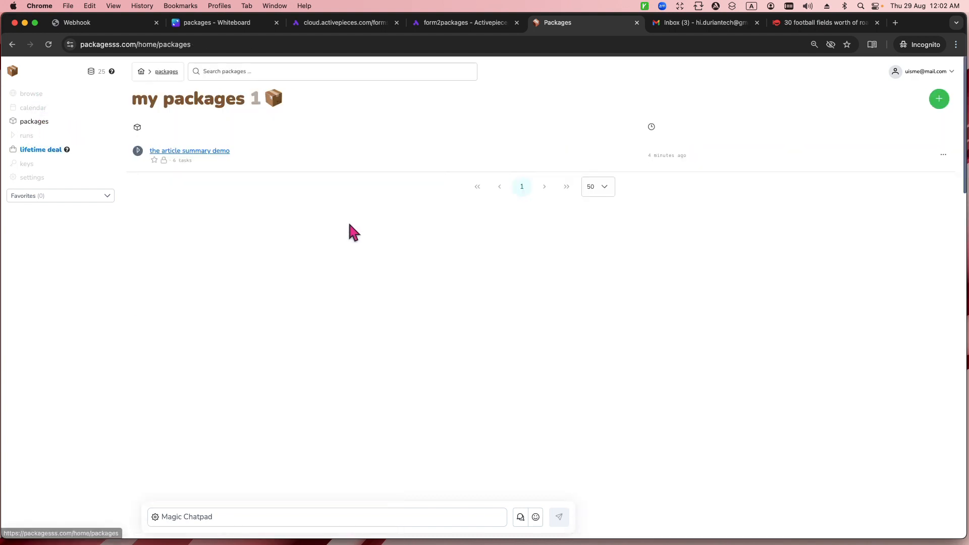
{"action": "left_click", "coordinate": [212, 152]}
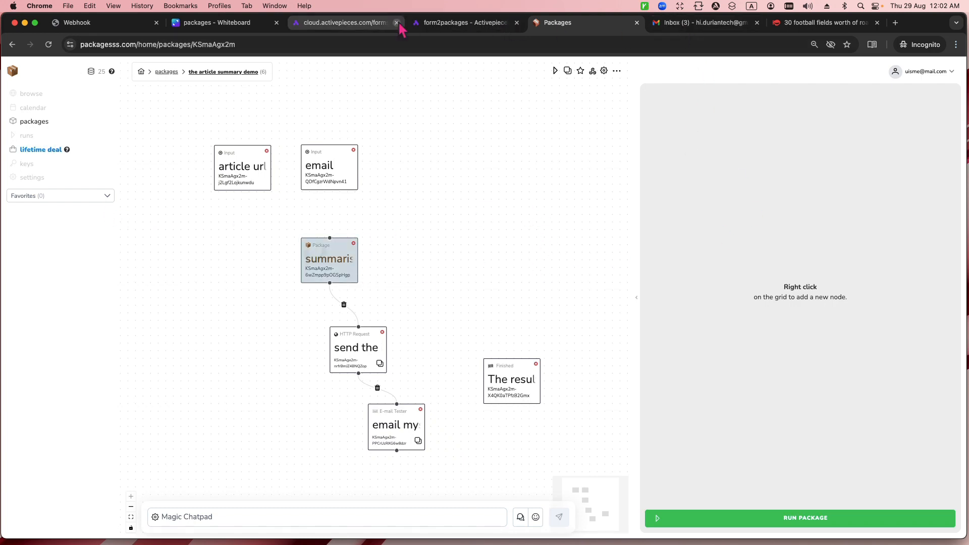
Switch back to the form2packages flow in Activepieces, test the Send HTTP request step and examine its output.
{"action": "left_click", "coordinate": [443, 29]}
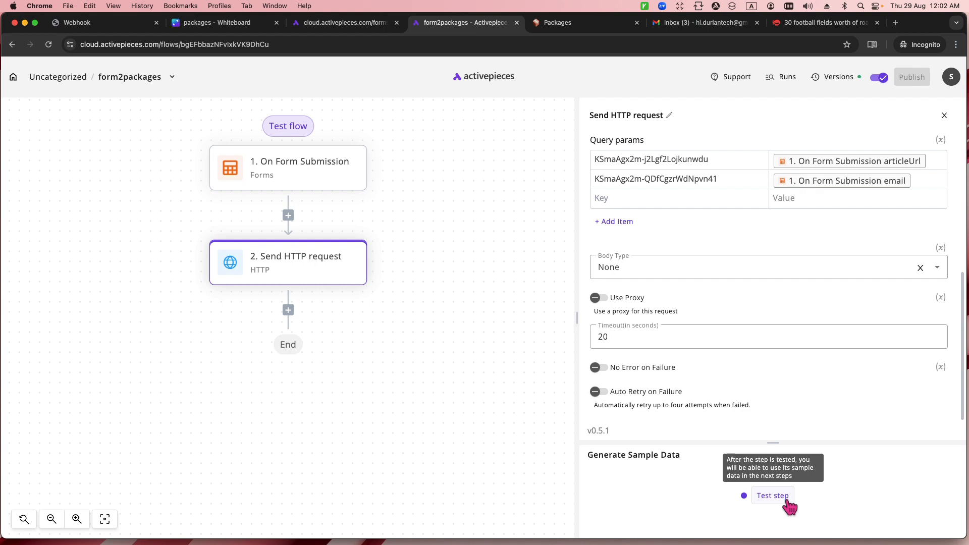
{"action": "left_click", "coordinate": [346, 182]}
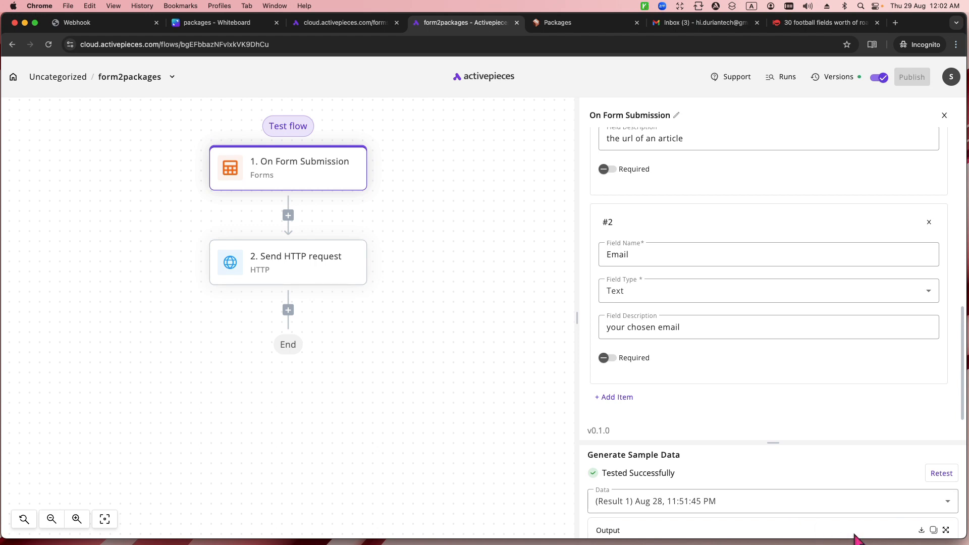
{"action": "left_click_drag", "start_coordinate": [577, 307], "coordinate": [620, 307]}
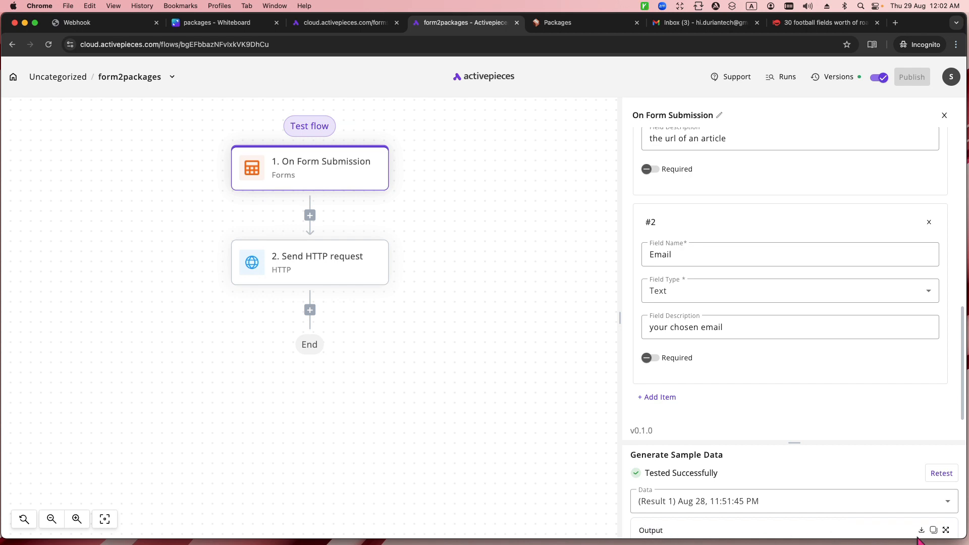
{"action": "left_click", "coordinate": [335, 271]}
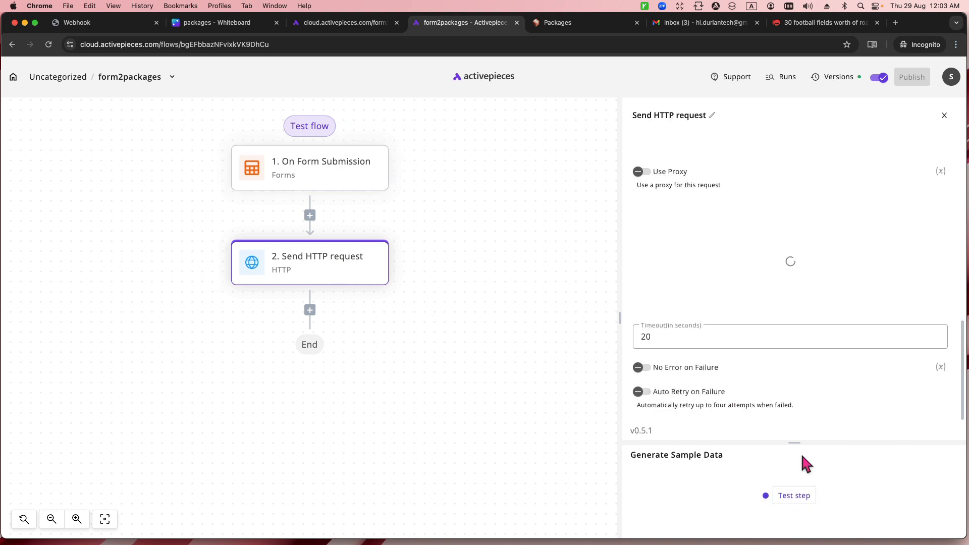
{"action": "left_click", "coordinate": [799, 500]}
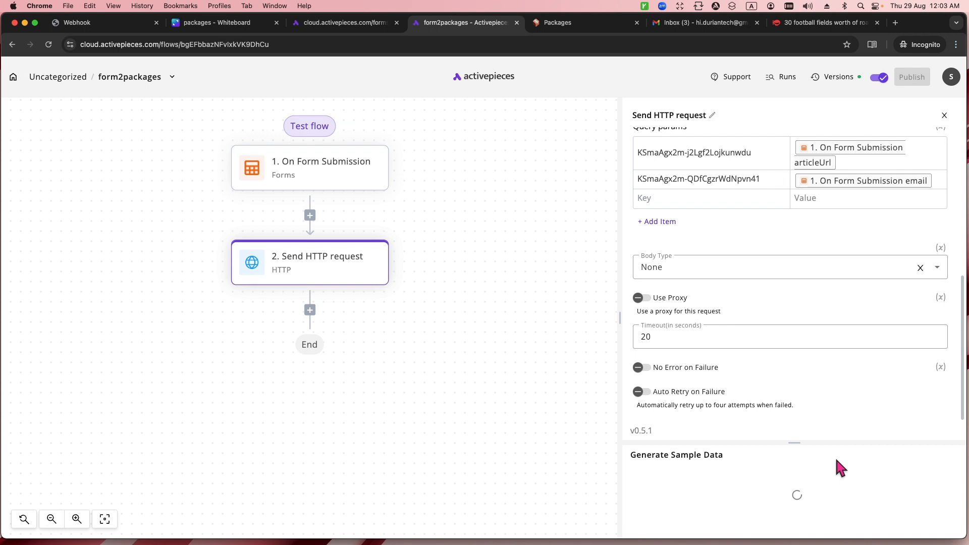
{"action": "left_click_drag", "start_coordinate": [798, 442], "coordinate": [800, 353]}
{"action": "scroll", "coordinate": [806, 411], "scroll_direction": "down", "scroll_amount": 3}
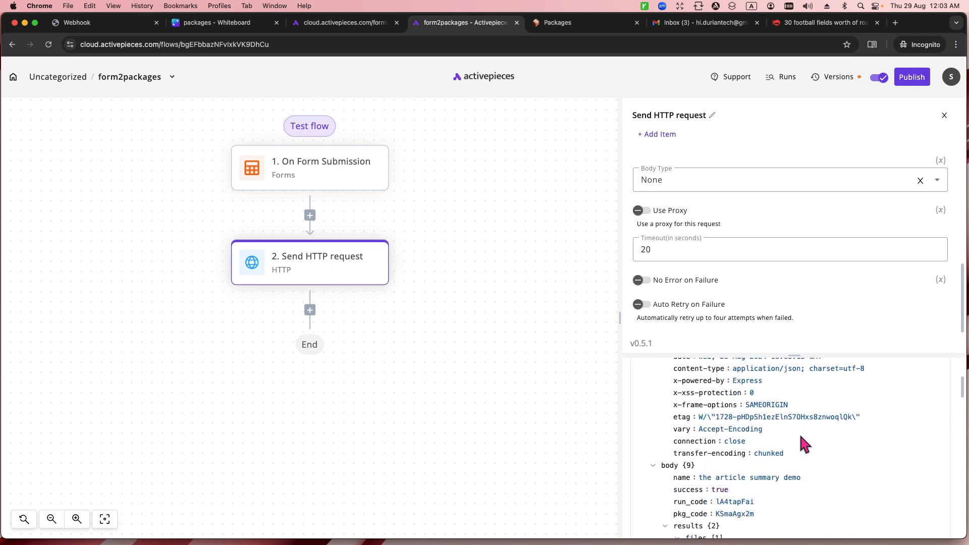
{"action": "scroll", "coordinate": [804, 394], "scroll_direction": "up", "scroll_amount": 5}
{"action": "scroll", "coordinate": [804, 416], "scroll_direction": "down", "scroll_amount": 8}
{"action": "scroll", "coordinate": [805, 420], "scroll_direction": "up", "scroll_amount": 8}
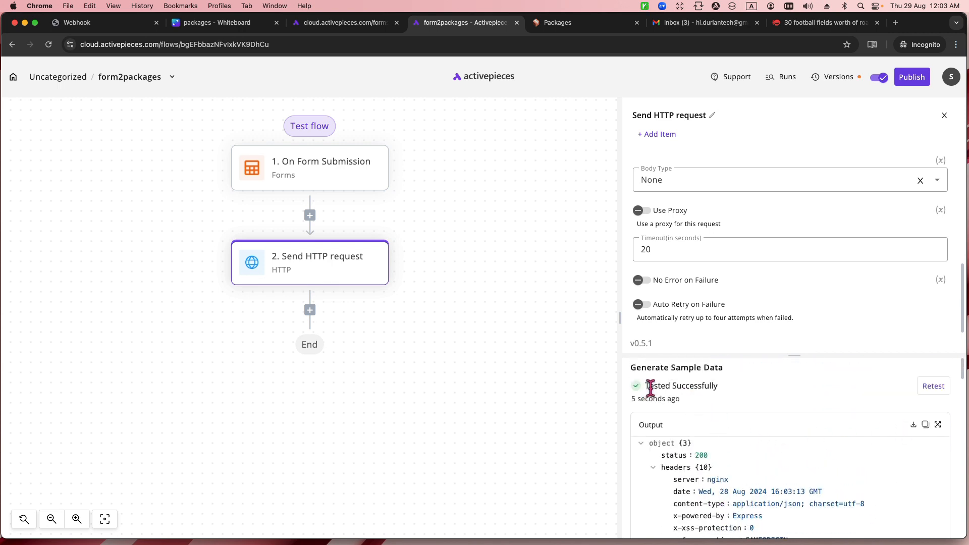
Publish the form2packages flow and switch to Packages to read the latest article summary demo run's result.
{"action": "left_click", "coordinate": [918, 78]}
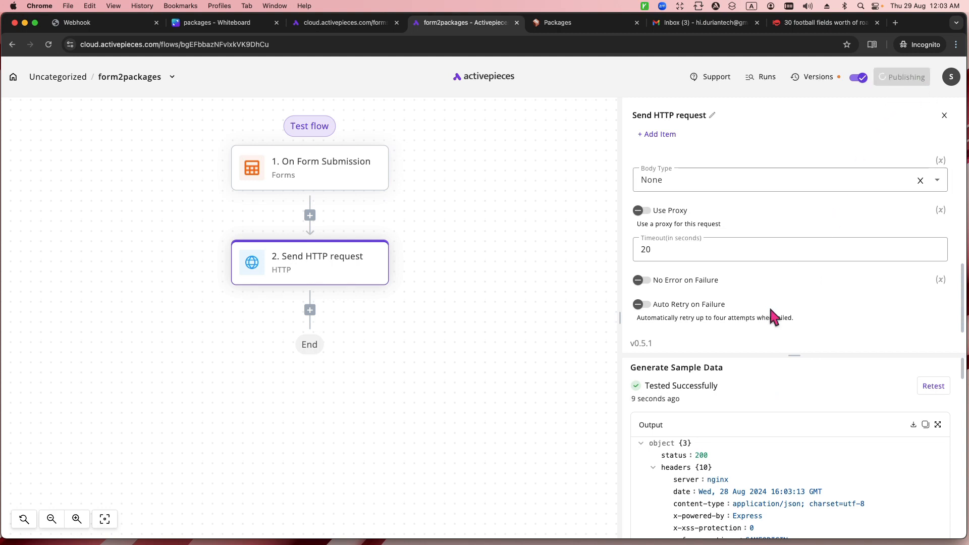
{"action": "left_click", "coordinate": [582, 23]}
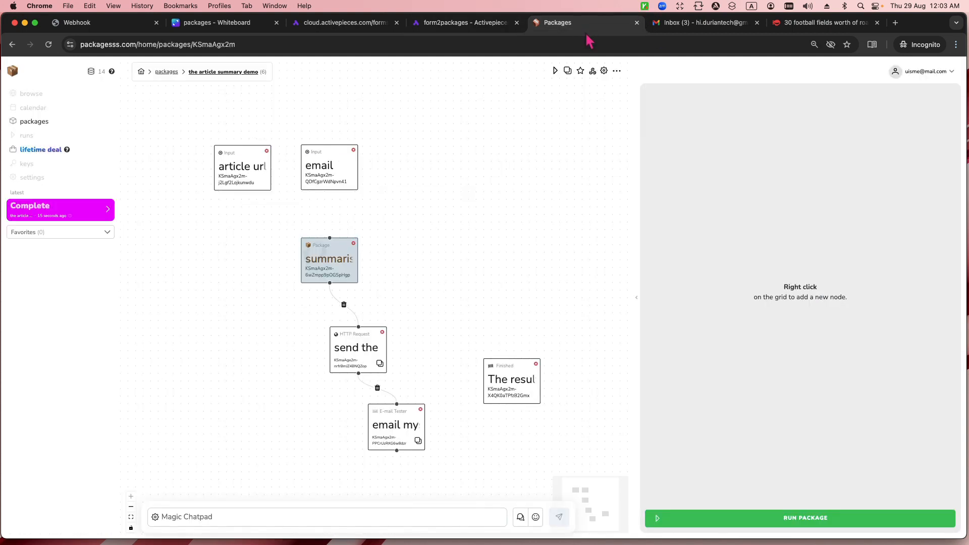
{"action": "left_click", "coordinate": [108, 214]}
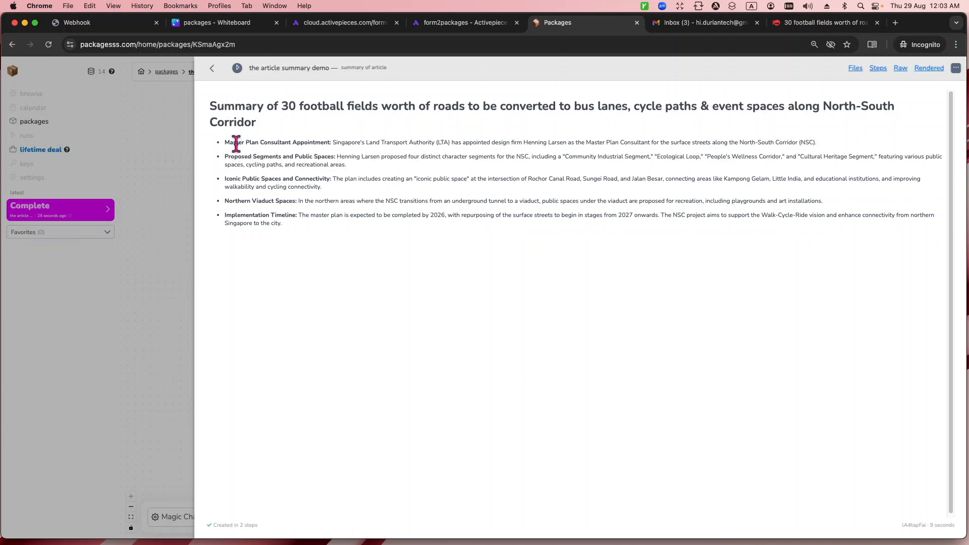
{"action": "left_click_drag", "start_coordinate": [235, 106], "coordinate": [533, 108]}
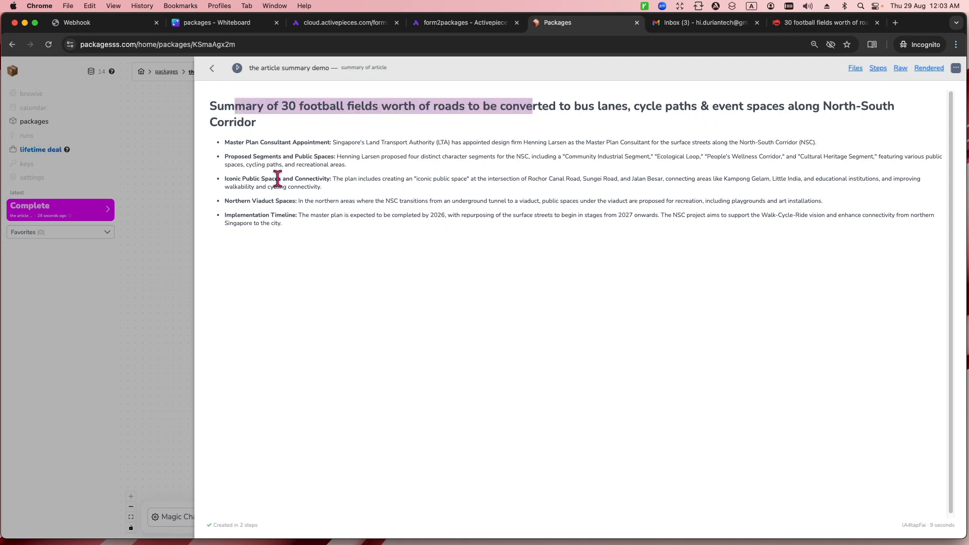
Open the Mothership news article about the woman charged over a faulty bicycle death and copy its URL.
{"action": "left_click", "coordinate": [826, 22]}
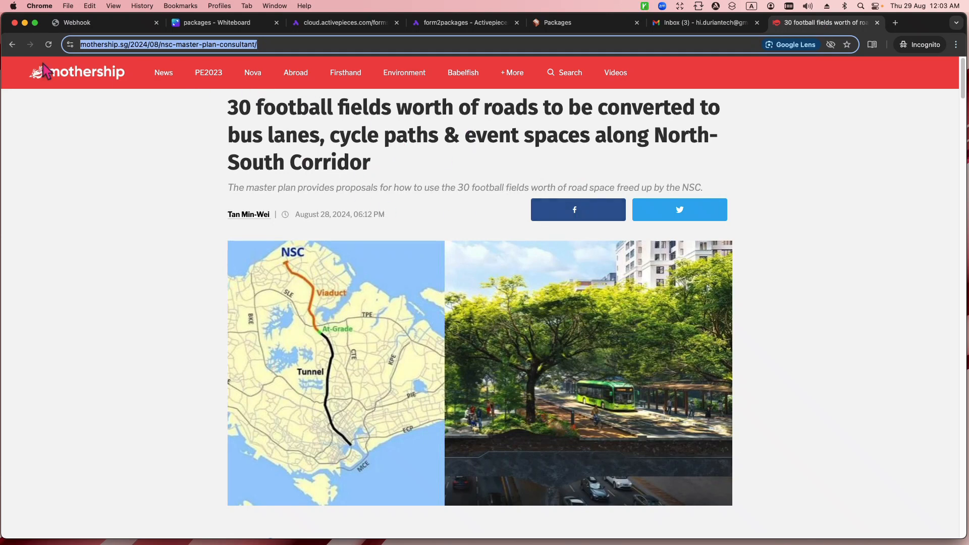
{"action": "left_click", "coordinate": [12, 45]}
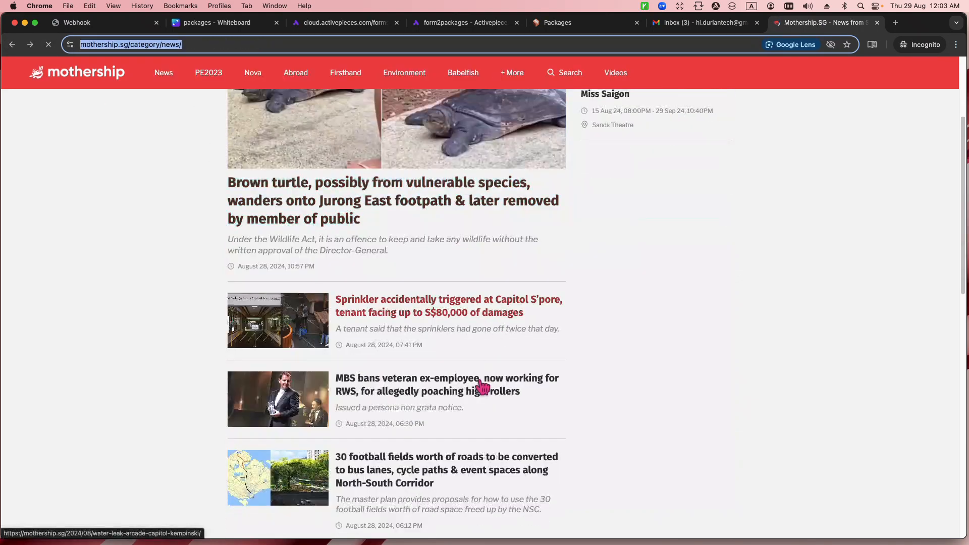
{"action": "scroll", "coordinate": [482, 386], "scroll_direction": "down", "scroll_amount": 7}
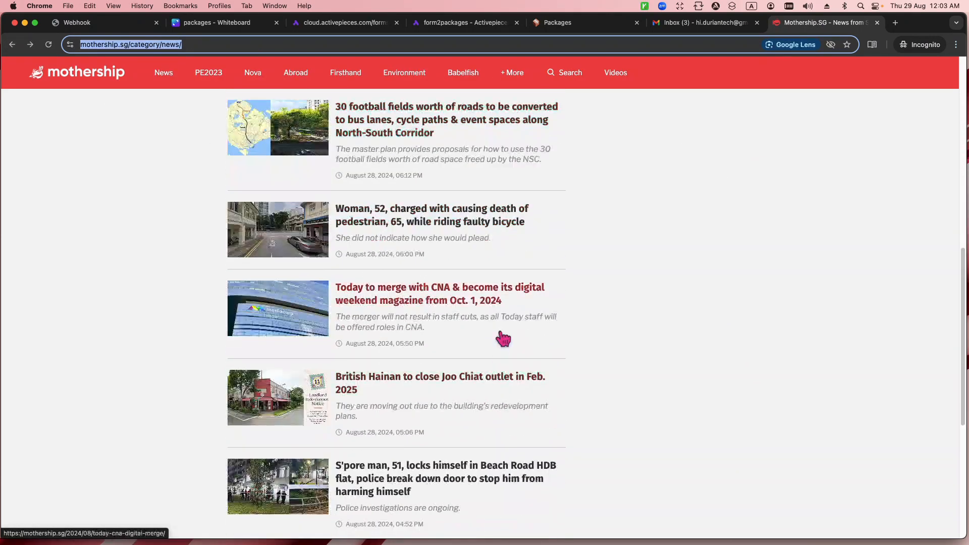
{"action": "left_click", "coordinate": [494, 226]}
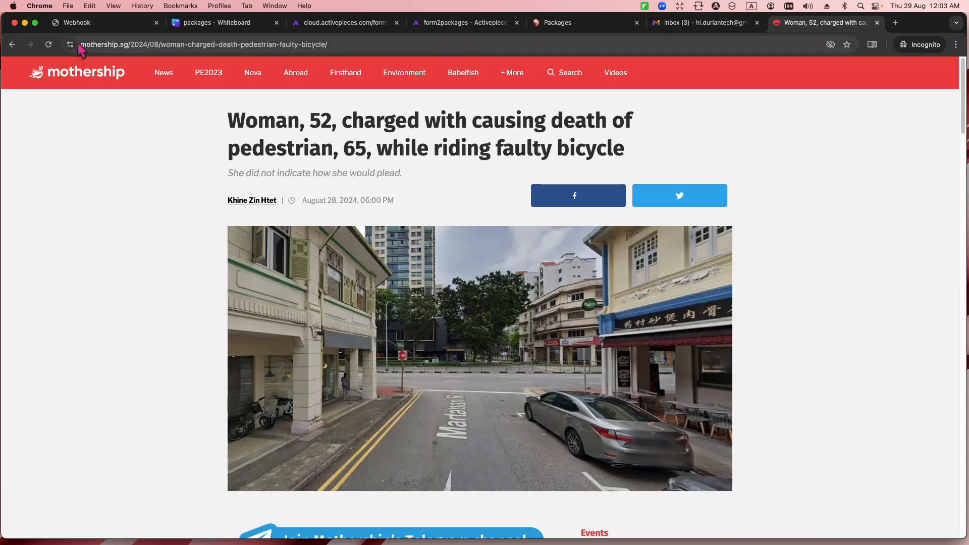
{"action": "left_click", "coordinate": [420, 46]}
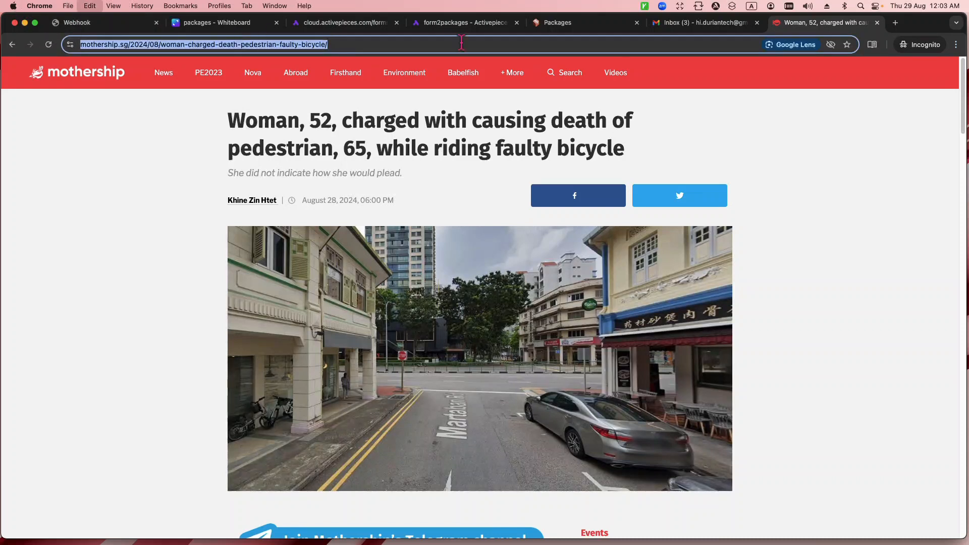
{"action": "left_click", "coordinate": [107, 163]}
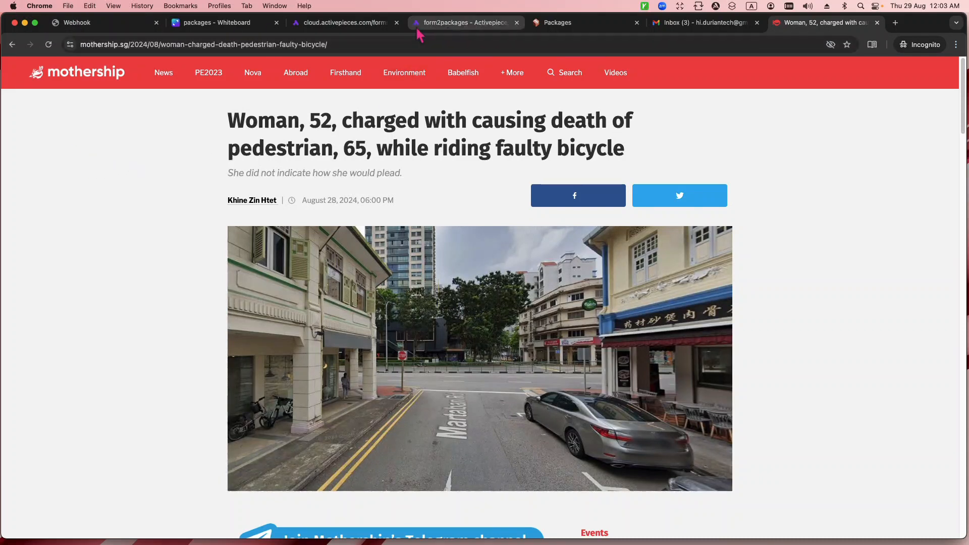
Switch back to the form2packages flow and copy the Published Form URL from the On Form Submission trigger.
{"action": "left_click", "coordinate": [443, 24]}
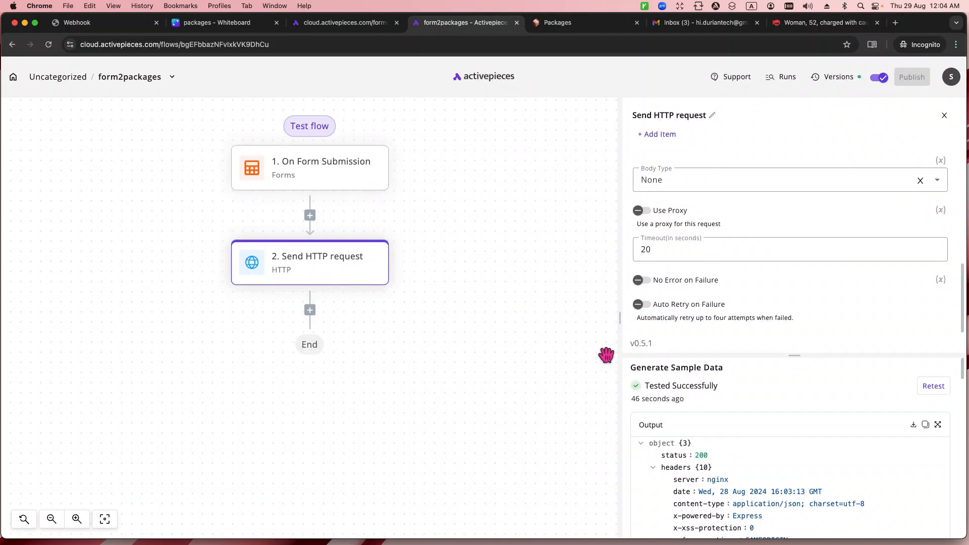
{"action": "scroll", "coordinate": [814, 245], "scroll_direction": "up", "scroll_amount": 6}
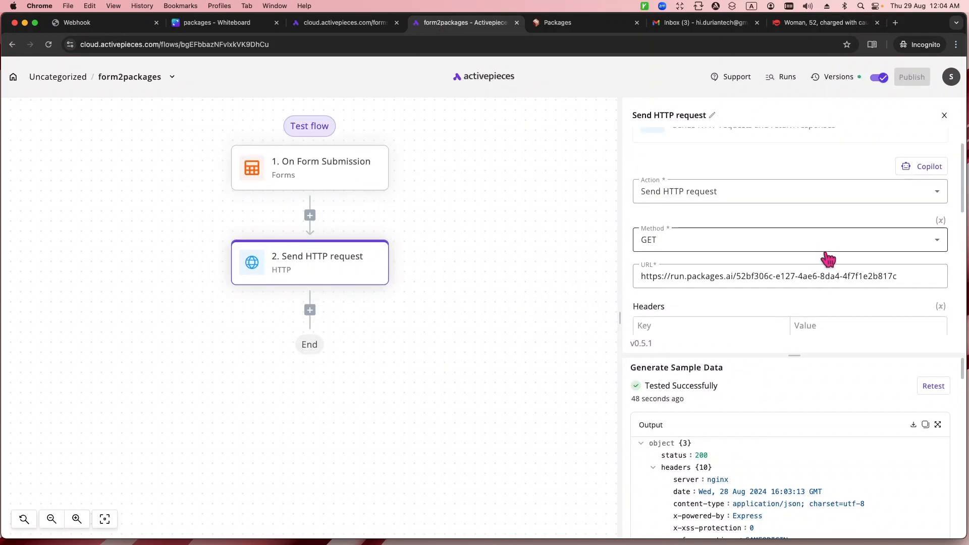
{"action": "scroll", "coordinate": [829, 245], "scroll_direction": "down", "scroll_amount": 2}
{"action": "left_click", "coordinate": [332, 173]}
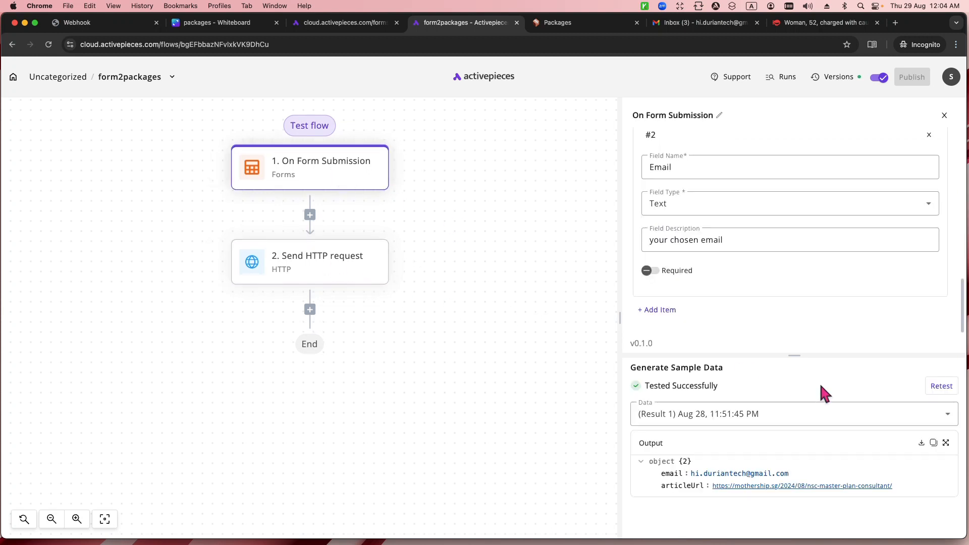
{"action": "left_click_drag", "start_coordinate": [794, 355], "coordinate": [794, 323]}
{"action": "scroll", "coordinate": [736, 231], "scroll_direction": "up", "scroll_amount": 10}
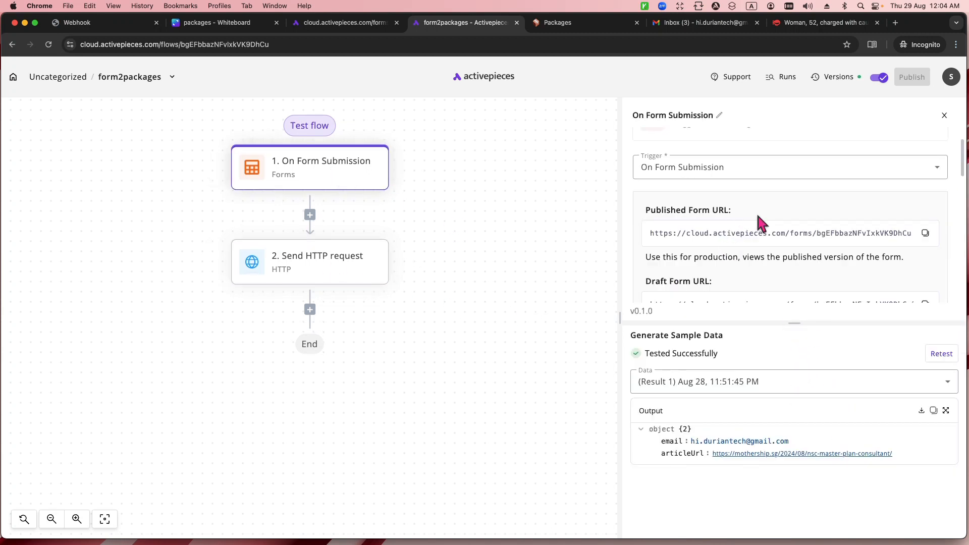
{"action": "left_click_drag", "start_coordinate": [801, 322], "coordinate": [813, 422]}
{"action": "scroll", "coordinate": [794, 333], "scroll_direction": "down", "scroll_amount": 1}
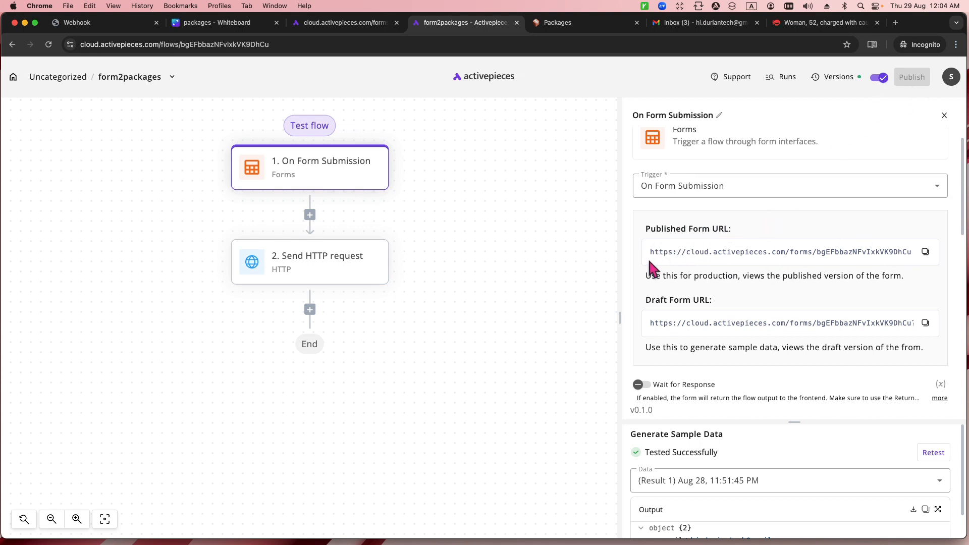
{"action": "left_click", "coordinate": [926, 252]}
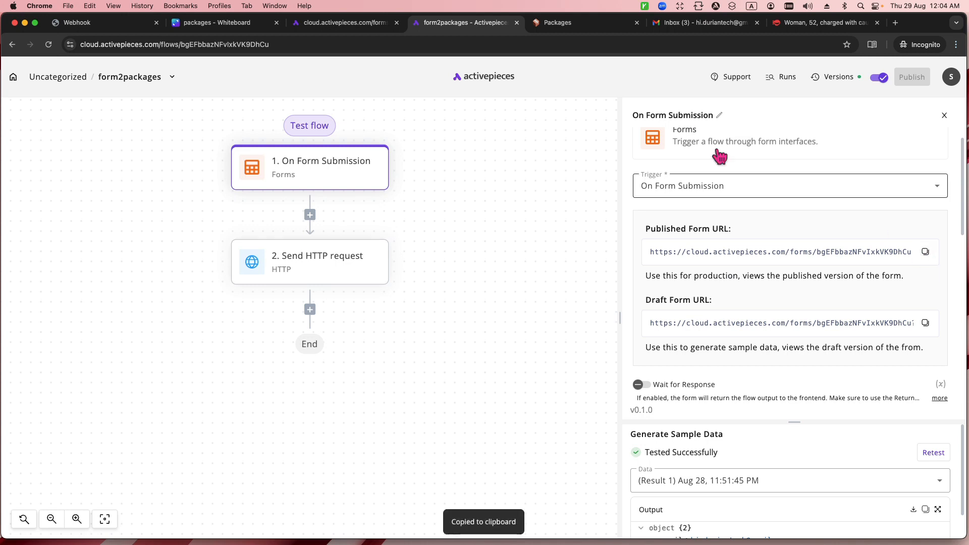
Open the published form in a new browser tab and close the old form's tab.
{"action": "left_click", "coordinate": [896, 23]}
{"action": "key", "text": "cmd+v"}
{"action": "key", "text": "Return"}
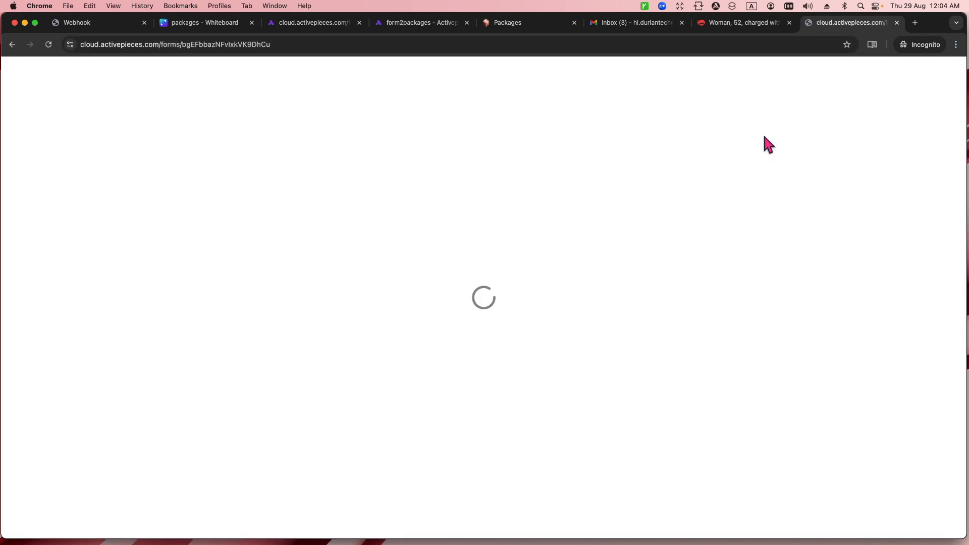
{"action": "left_click", "coordinate": [439, 28]}
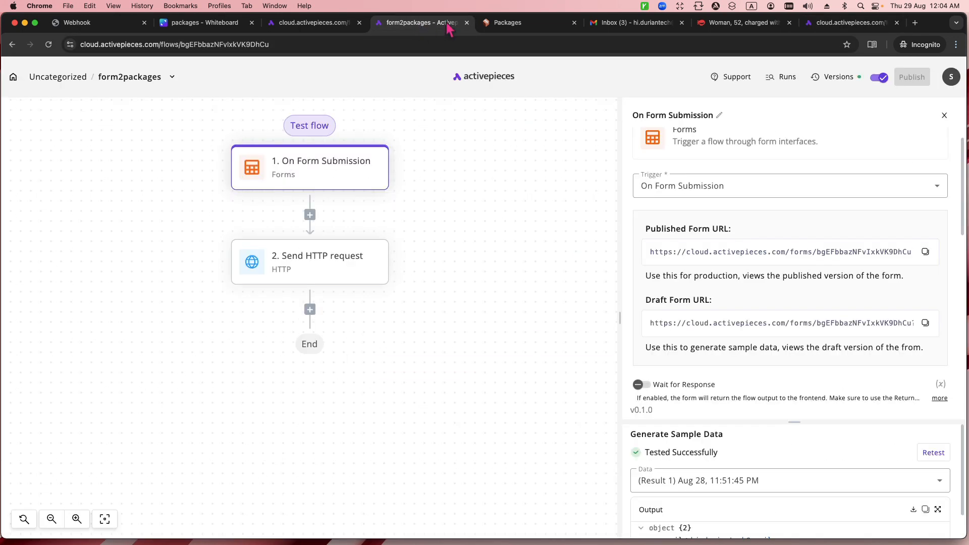
{"action": "left_click", "coordinate": [328, 26]}
{"action": "left_click", "coordinate": [359, 22]}
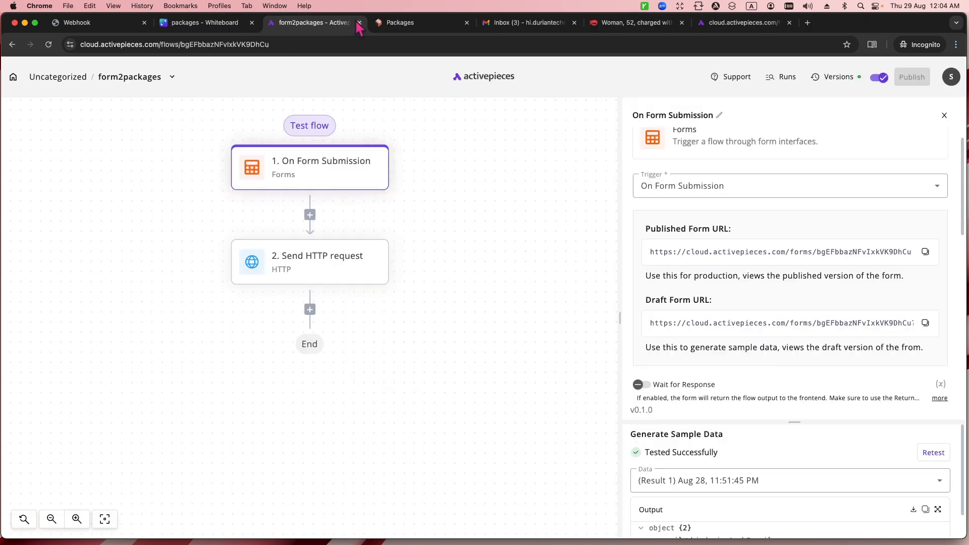
{"action": "left_click", "coordinate": [747, 22]}
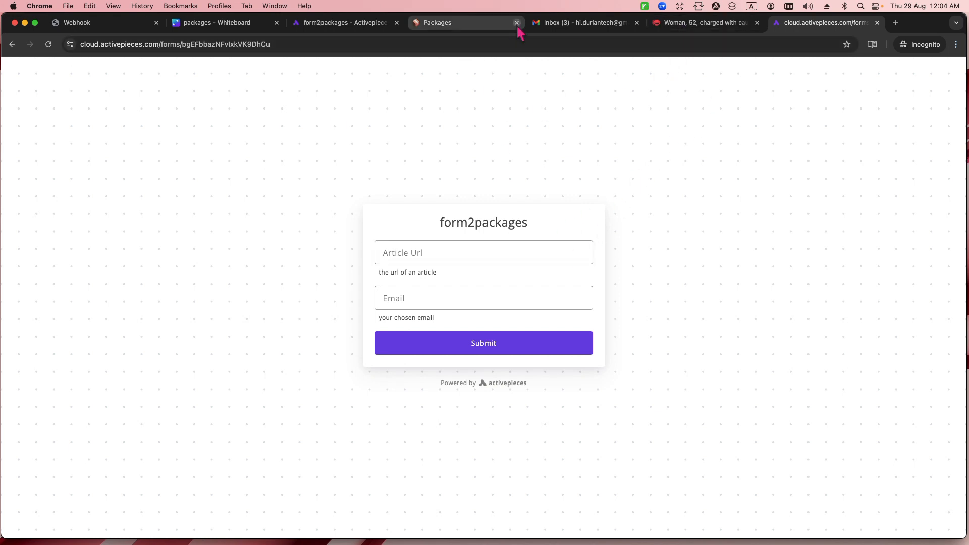
Switch to Packages, close the run result and open the browse page showing recent runs.
{"action": "left_click", "coordinate": [474, 27]}
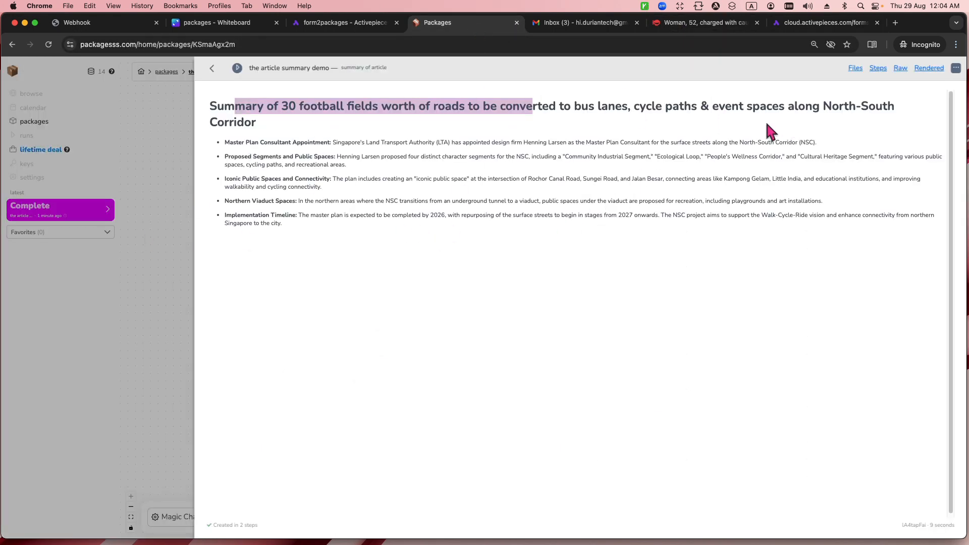
{"action": "left_click", "coordinate": [212, 68]}
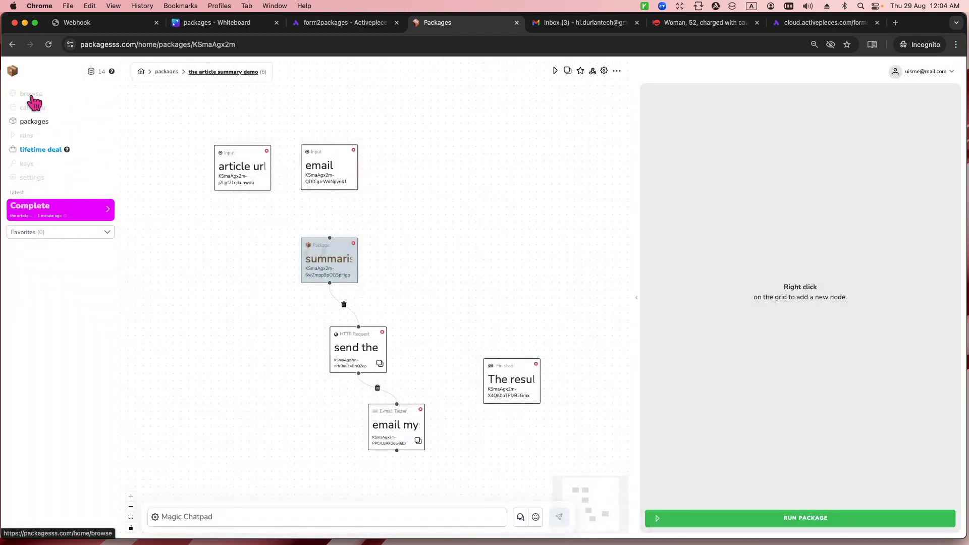
{"action": "left_click", "coordinate": [33, 96]}
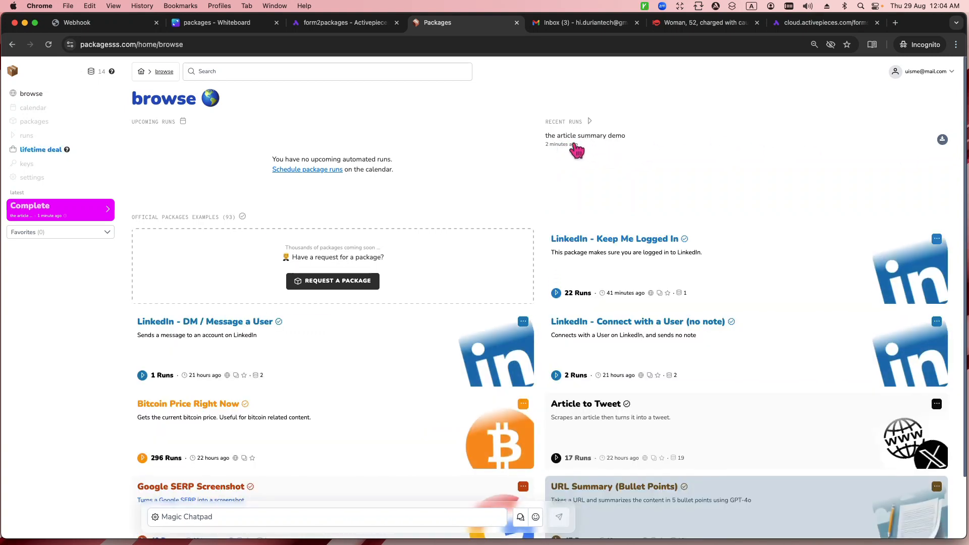
Copy the faulty bicycle article's URL into the published form's Article Url, enter the recipient's email and submit the form.
{"action": "left_click", "coordinate": [809, 24]}
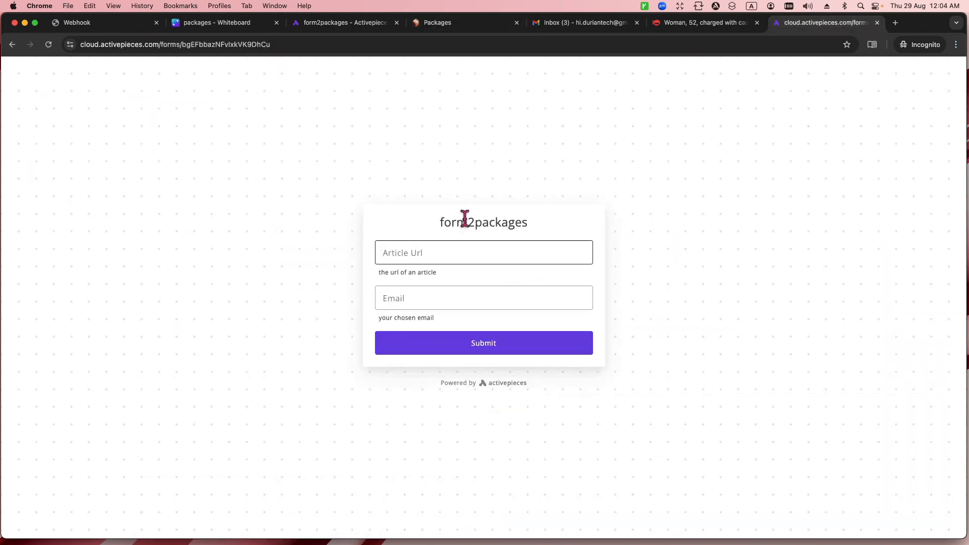
{"action": "left_click", "coordinate": [690, 25]}
{"action": "left_click", "coordinate": [334, 45]}
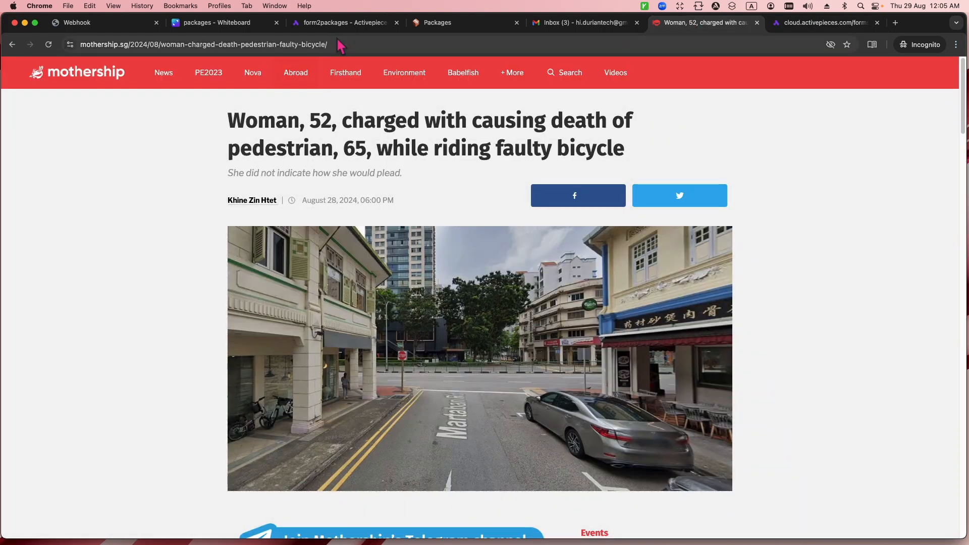
{"action": "left_click", "coordinate": [808, 22]}
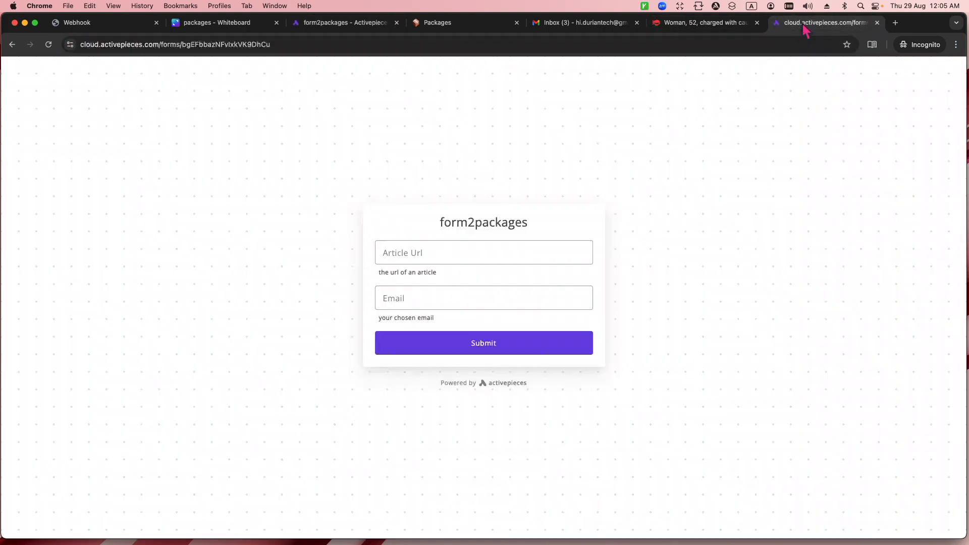
{"action": "left_click", "coordinate": [434, 260]}
{"action": "key", "text": "super+v"}
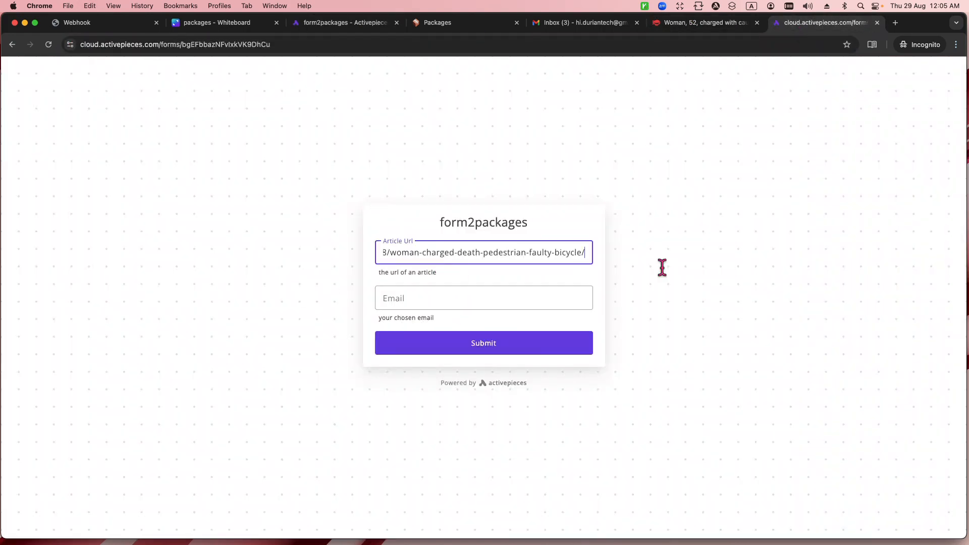
{"action": "left_click", "coordinate": [474, 301]}
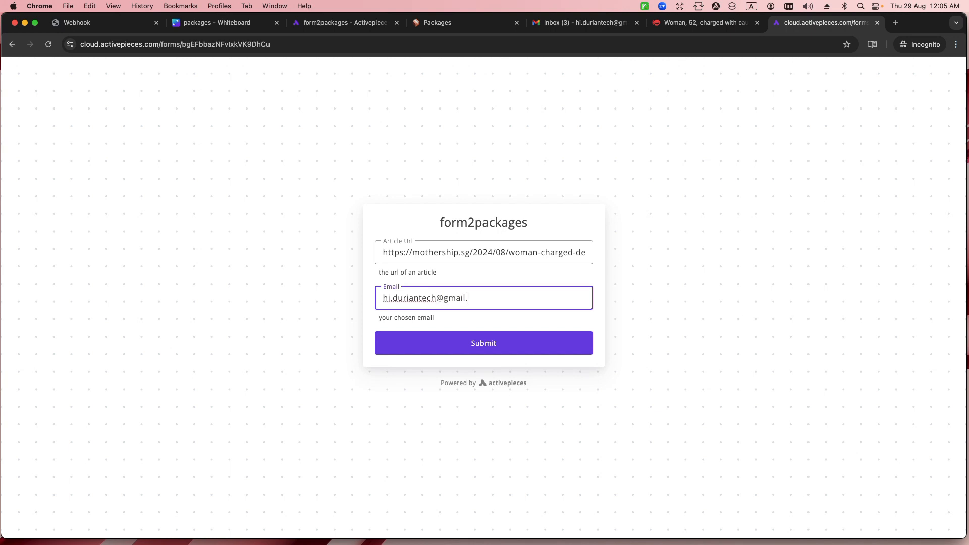
{"action": "left_click", "coordinate": [554, 350]}
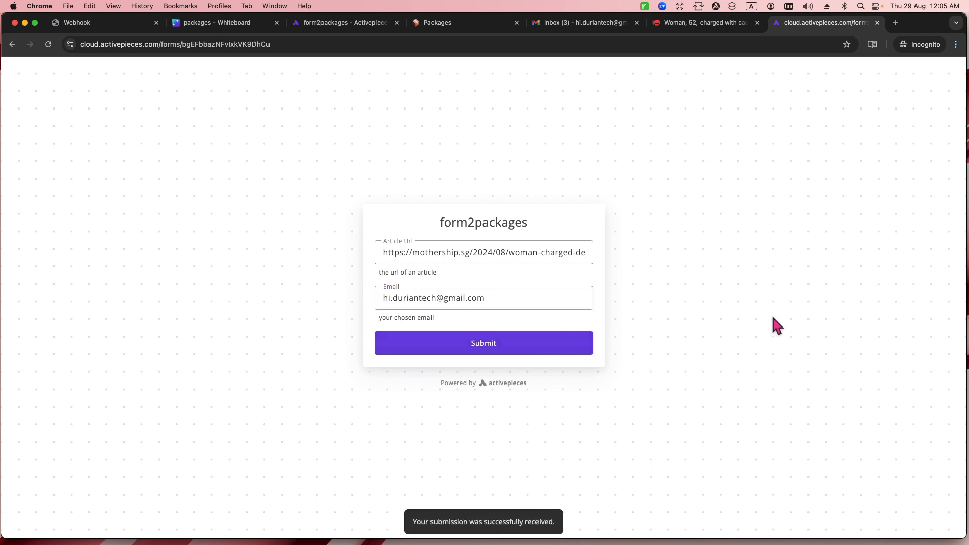
Switch to Packages and, once the new article summary demo run finishes, open its result.
{"action": "left_click", "coordinate": [448, 25]}
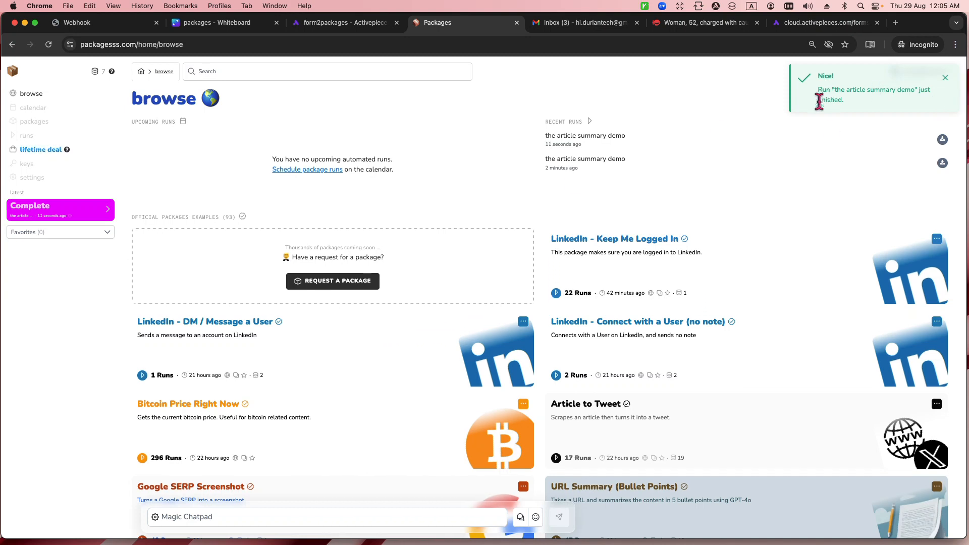
{"action": "left_click", "coordinate": [101, 217]}
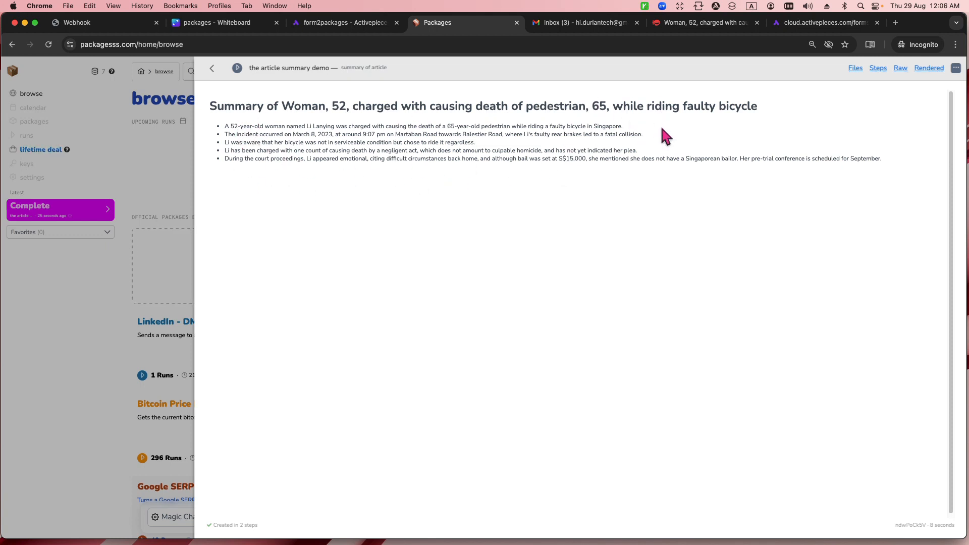
Switch to Gmail, refresh the inbox and open the "You got summary!" email to check the delivered summaries.
{"action": "left_click", "coordinate": [601, 25]}
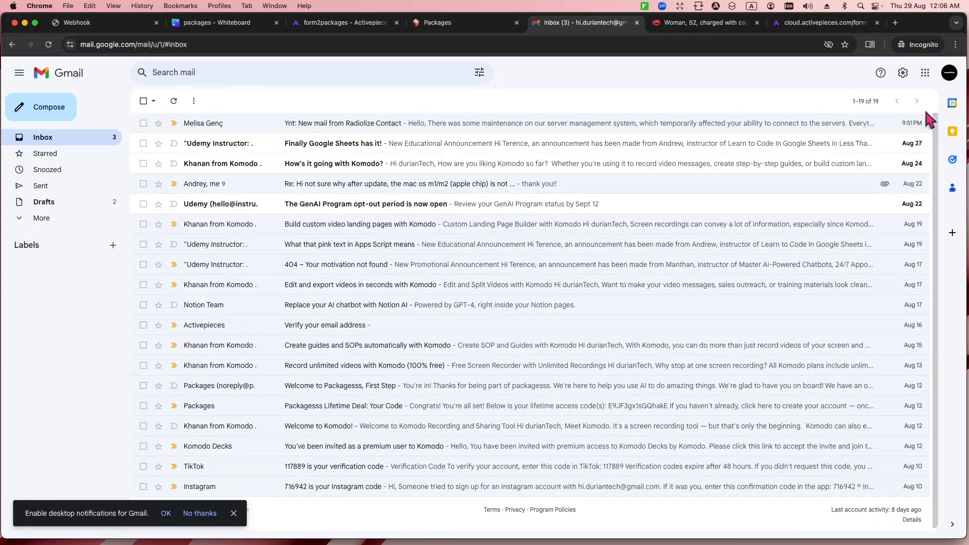
{"action": "left_click", "coordinate": [950, 73]}
{"action": "left_click", "coordinate": [951, 74]}
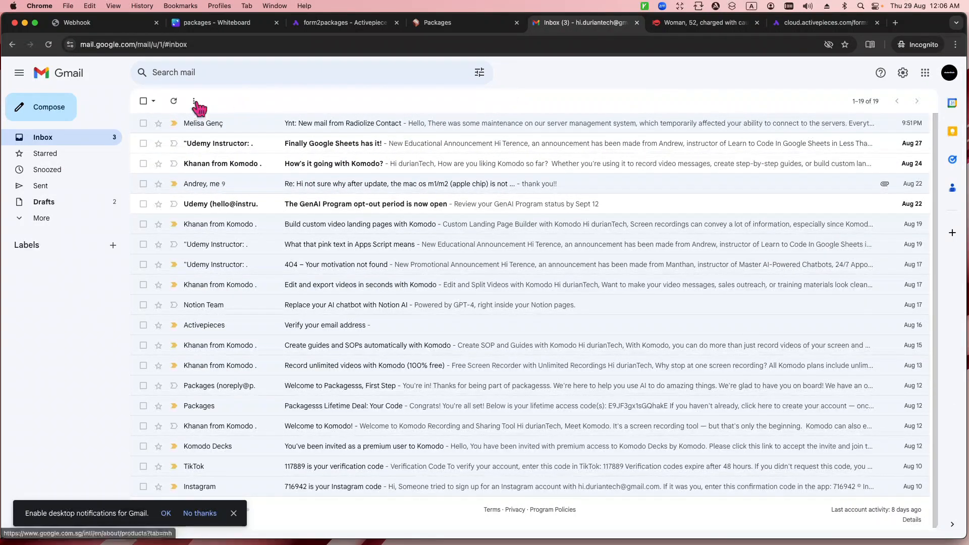
{"action": "left_click", "coordinate": [174, 101]}
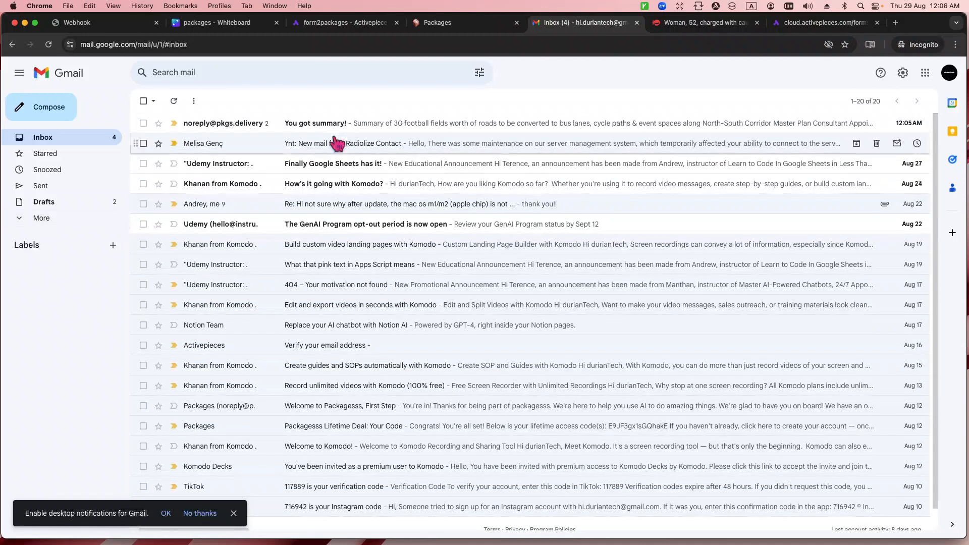
{"action": "left_click", "coordinate": [329, 127]}
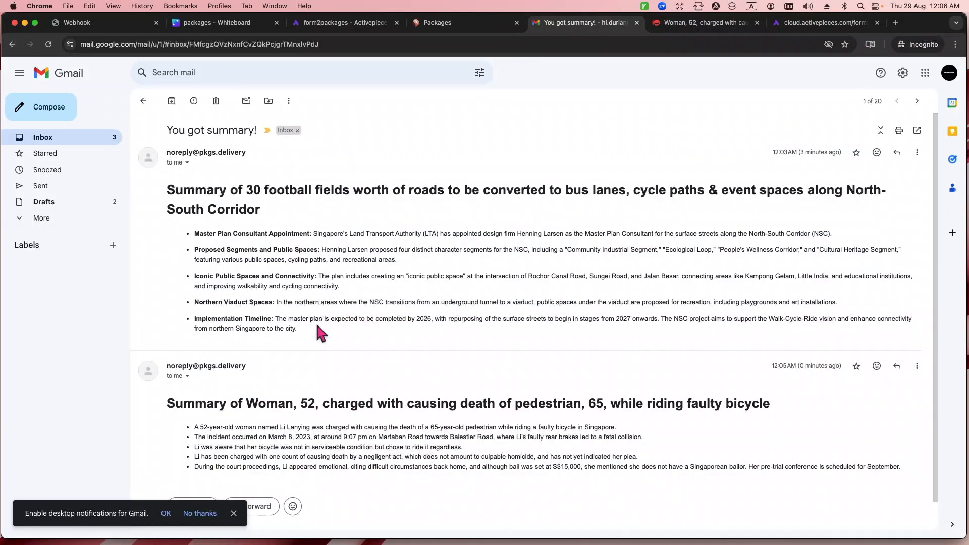
Compare the headings of the two article summaries delivered in the "You got summary!" email thread.
{"action": "scroll", "coordinate": [309, 323], "scroll_direction": "down", "scroll_amount": 1}
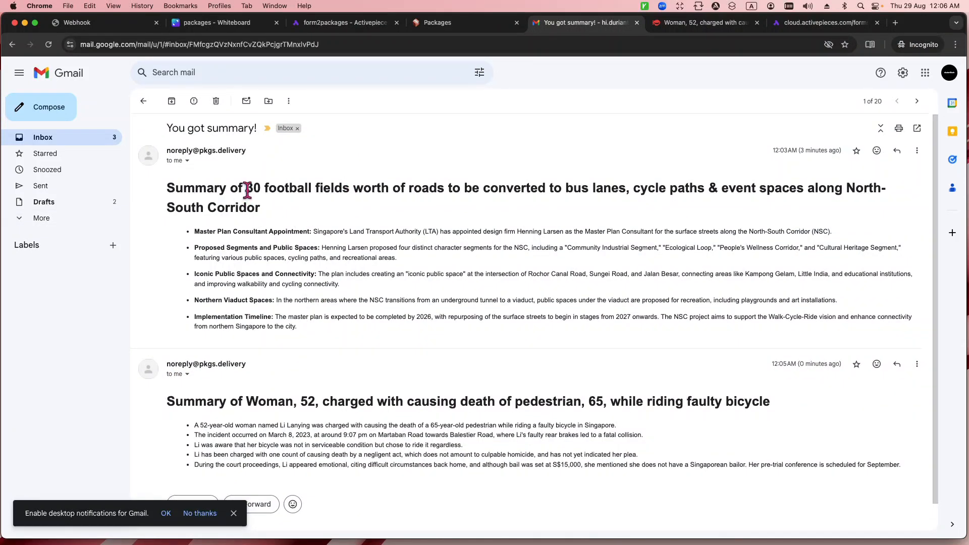
{"action": "left_click_drag", "start_coordinate": [246, 187], "coordinate": [320, 188]}
{"action": "left_click_drag", "start_coordinate": [221, 401], "coordinate": [321, 402]}
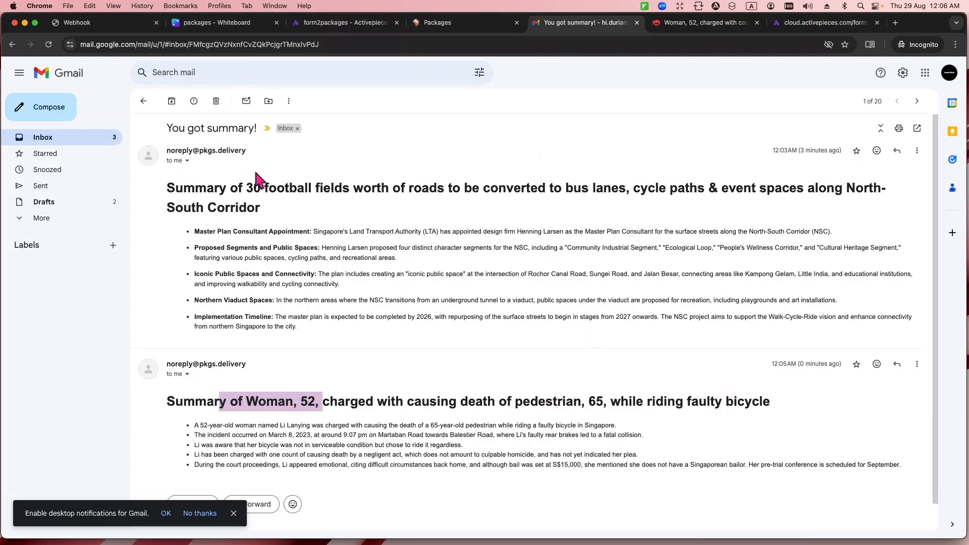
{"action": "left_click", "coordinate": [468, 432]}
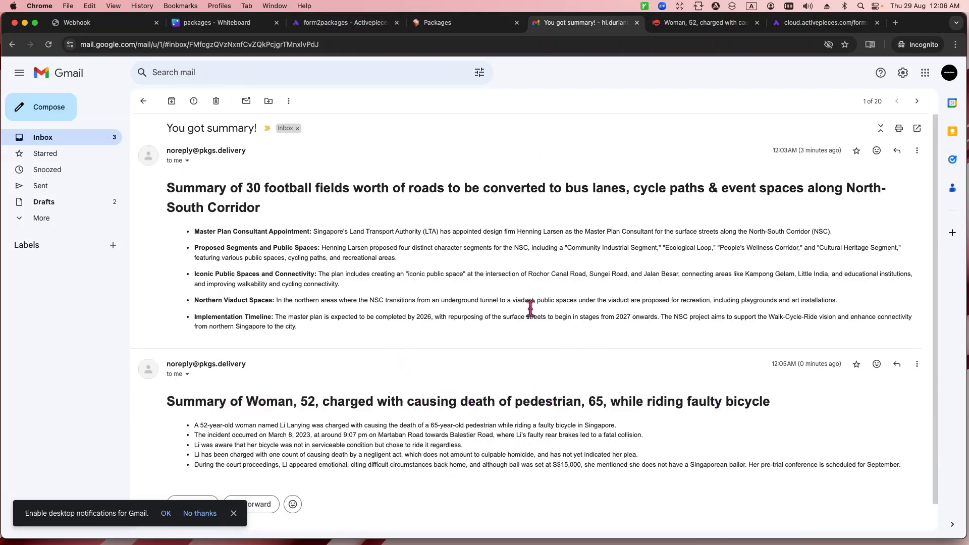
Switch to the Webhook test page and examine the articleSummary content of both received POST requests.
{"action": "left_click", "coordinate": [112, 34]}
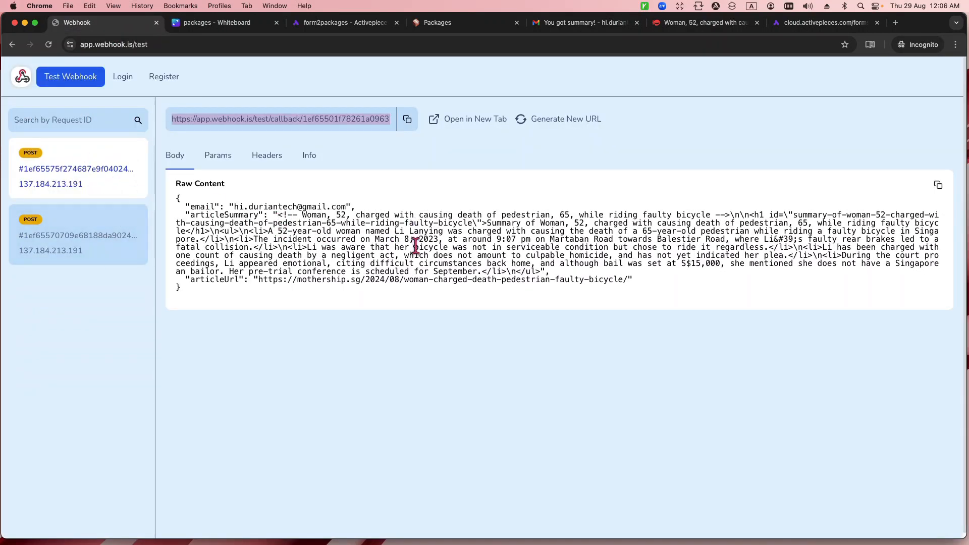
{"action": "left_click_drag", "start_coordinate": [303, 217], "coordinate": [576, 214]}
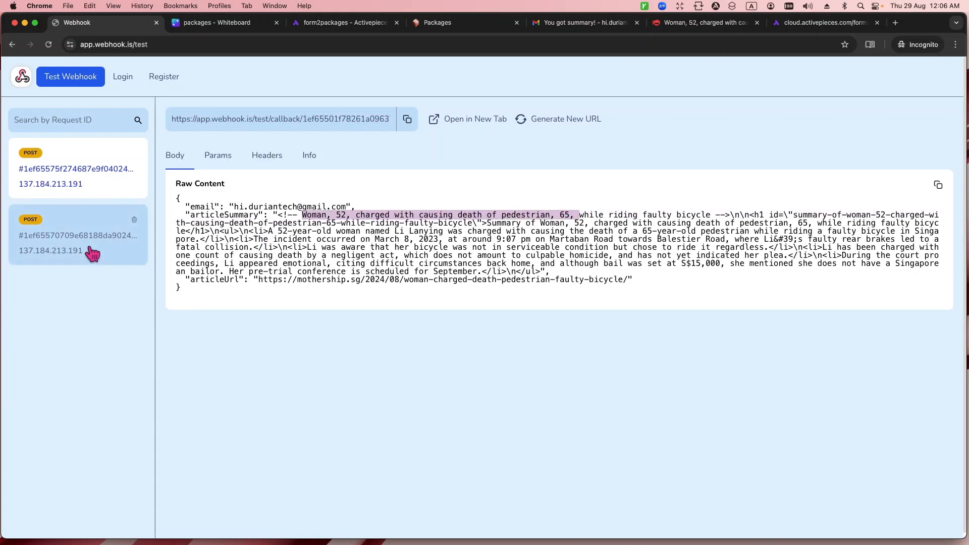
{"action": "left_click", "coordinate": [76, 169]}
{"action": "left_click_drag", "start_coordinate": [288, 215], "coordinate": [453, 214]}
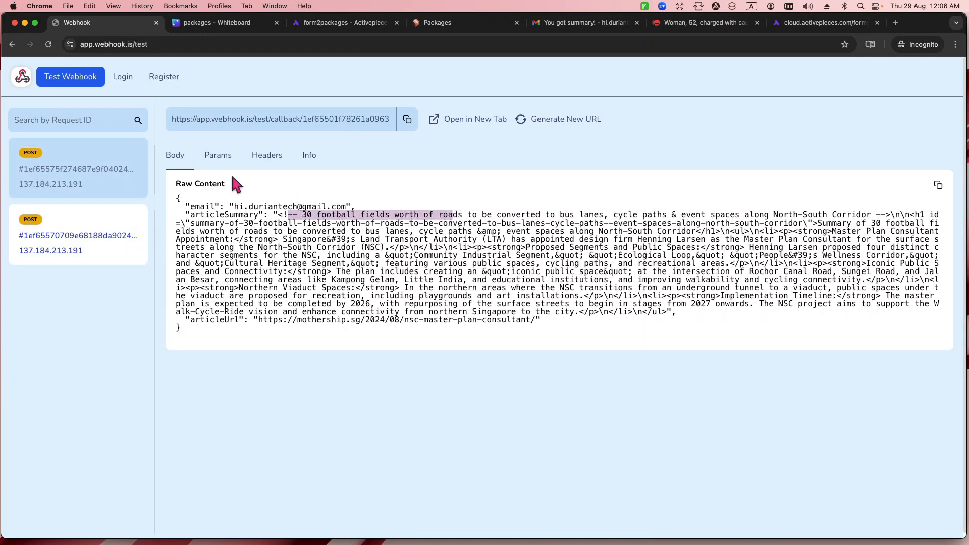
Switch to Mothership, return to the news list and open the KFC S'pore Cheesy Zinger Meltz article.
{"action": "left_click", "coordinate": [704, 23]}
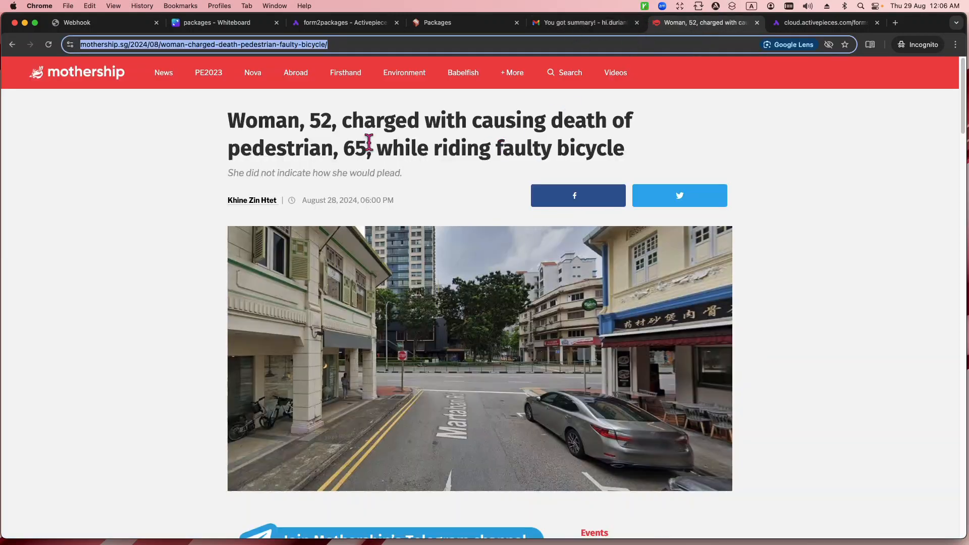
{"action": "left_click", "coordinate": [11, 46]}
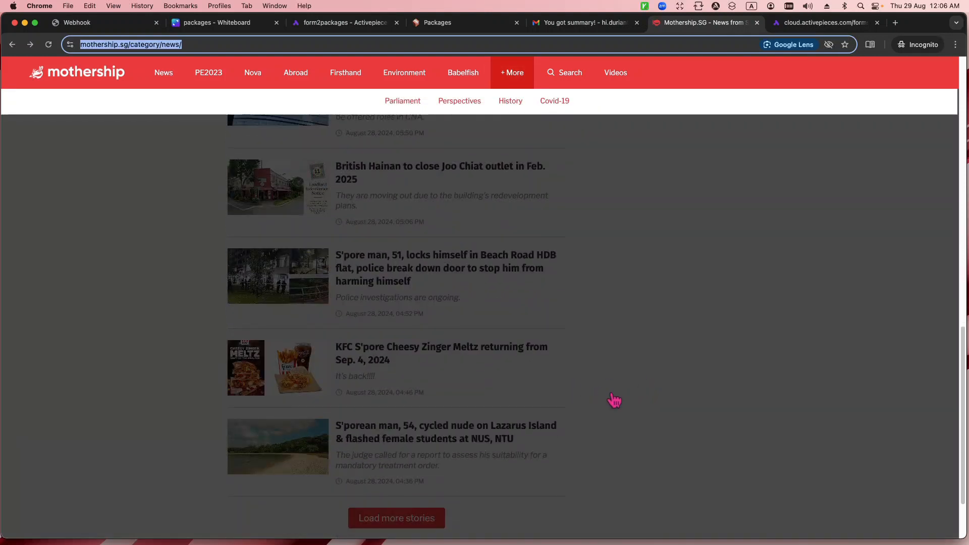
{"action": "scroll", "coordinate": [616, 401], "scroll_direction": "down", "scroll_amount": 3}
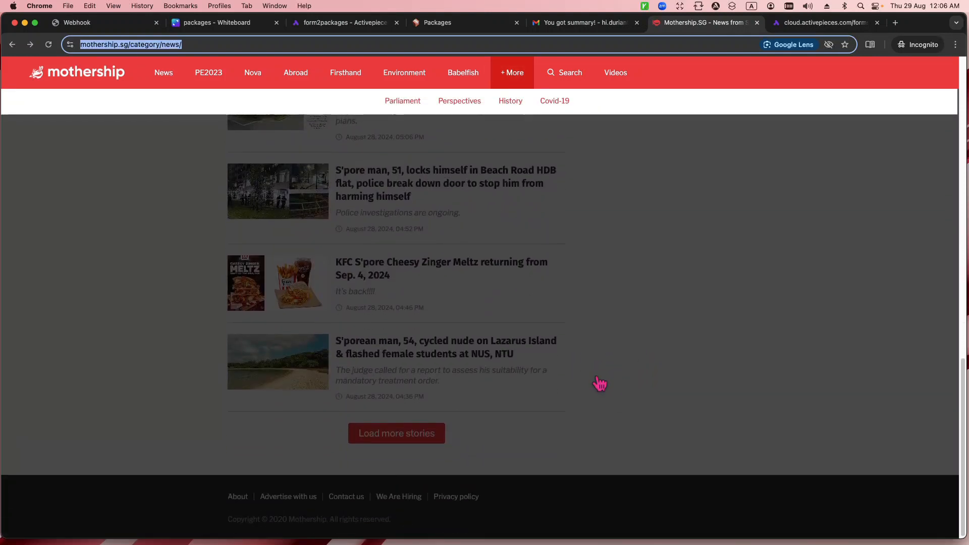
{"action": "scroll", "coordinate": [601, 384], "scroll_direction": "up", "scroll_amount": 3}
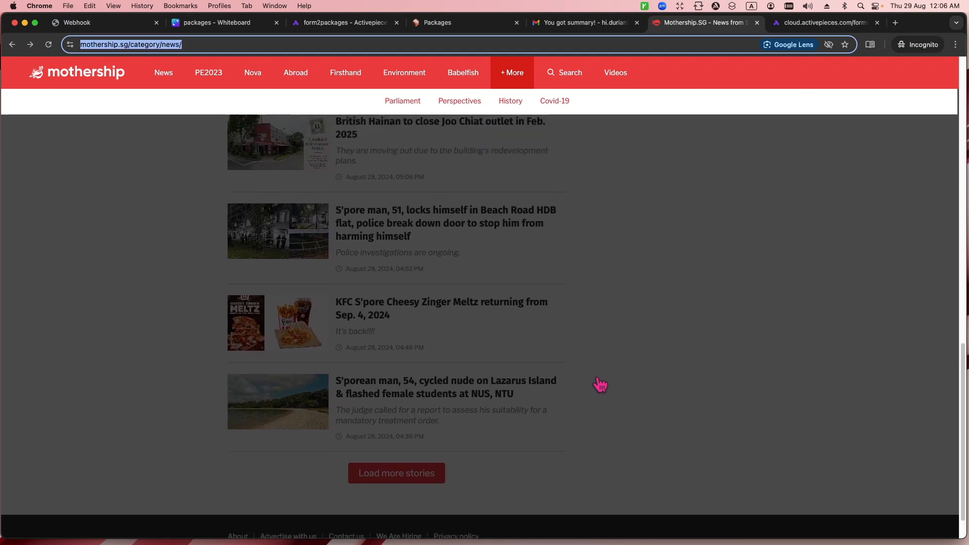
{"action": "scroll", "coordinate": [600, 384], "scroll_direction": "up", "scroll_amount": 1}
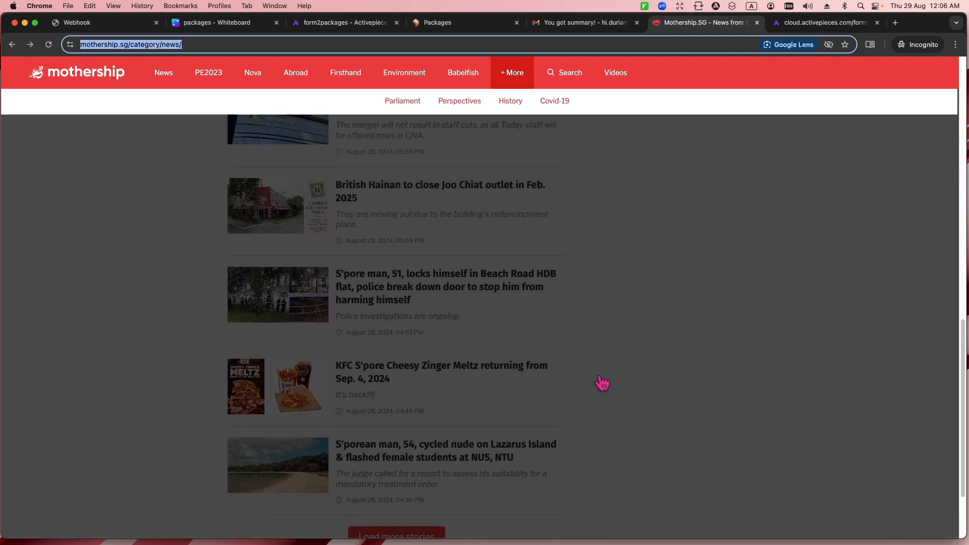
{"action": "left_click", "coordinate": [603, 381]}
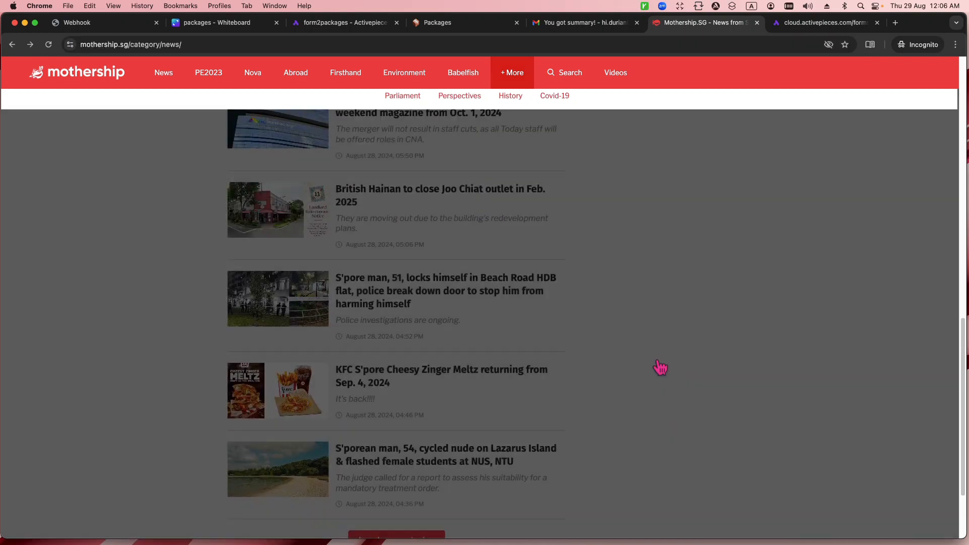
{"action": "left_click", "coordinate": [481, 382]}
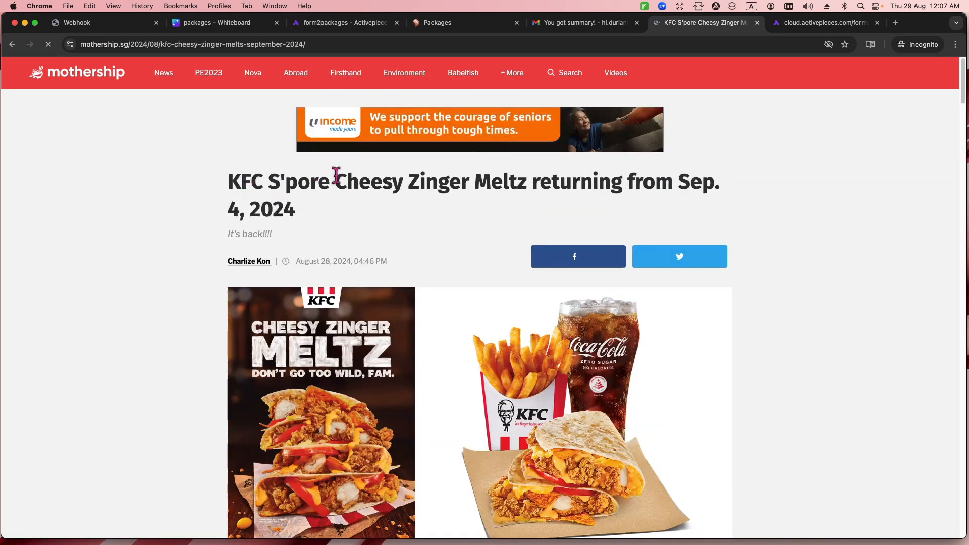
{"action": "scroll", "coordinate": [479, 338], "scroll_direction": "down", "scroll_amount": 3}
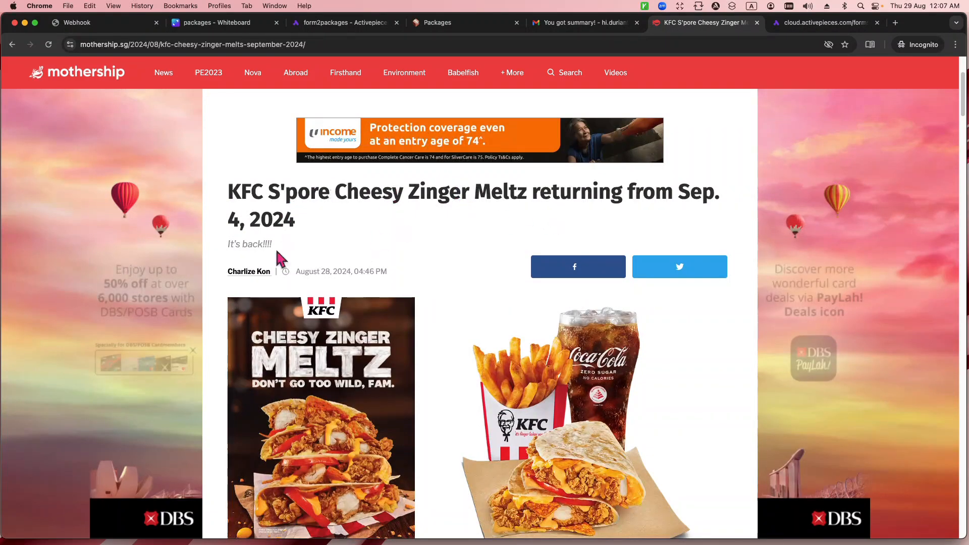
Copy the KFC article's URL into the published form2packages form's Article Url, replacing the previous one, and submit the form.
{"action": "left_click", "coordinate": [116, 45]}
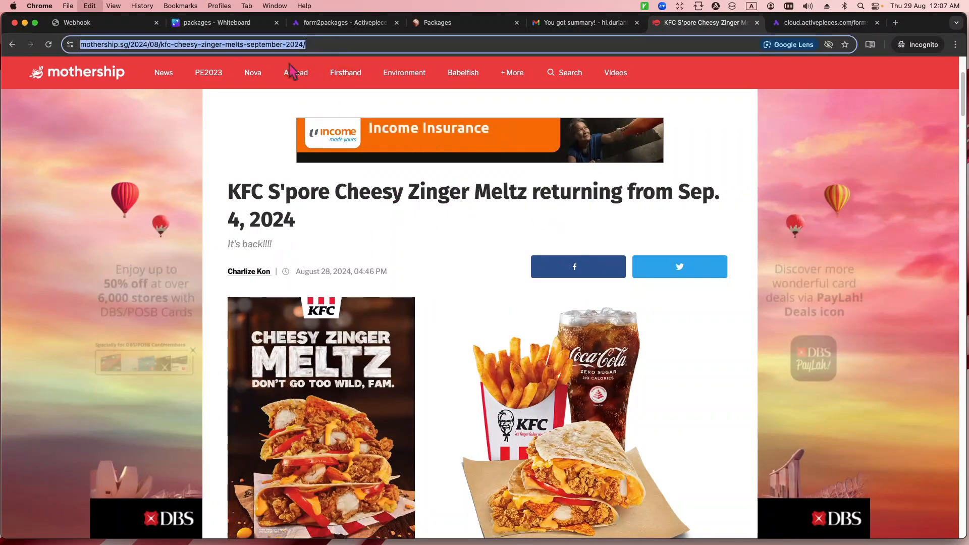
{"action": "left_click", "coordinate": [812, 23]}
{"action": "left_click_drag", "start_coordinate": [385, 252], "coordinate": [733, 262]}
{"action": "type", "text": "h"}
{"action": "key", "text": "super+v"}
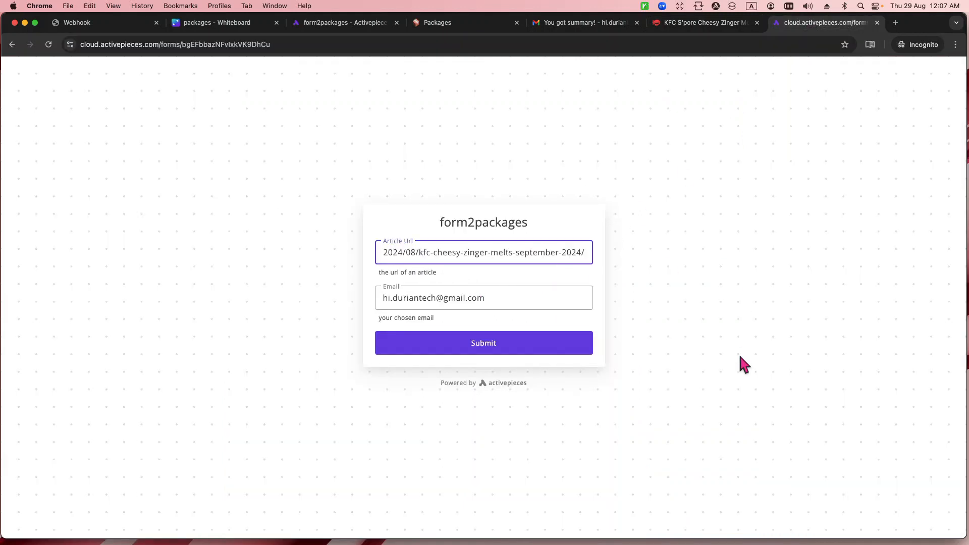
{"action": "left_click", "coordinate": [566, 349]}
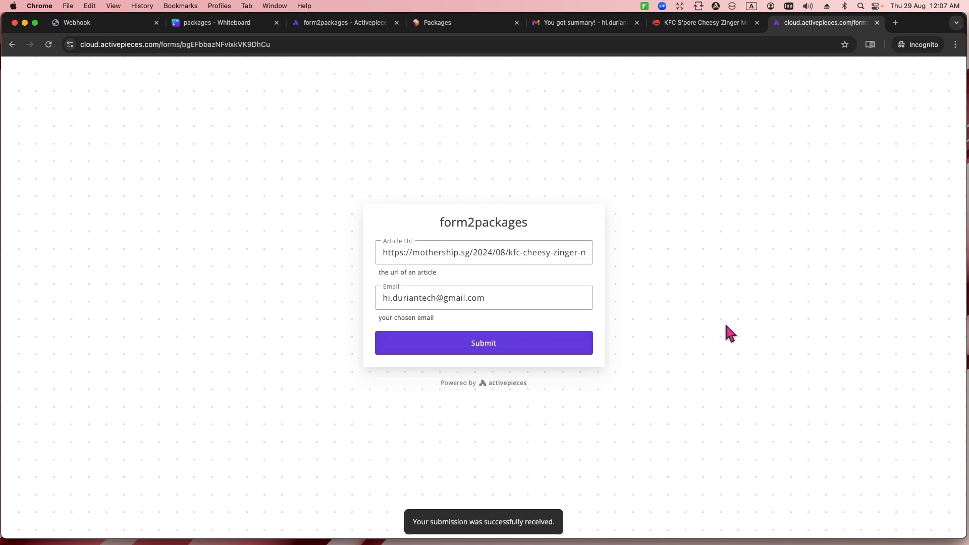
Switch to Packages, close the previous run result and, once the new article summary demo run completes, open its result.
{"action": "left_click", "coordinate": [480, 23]}
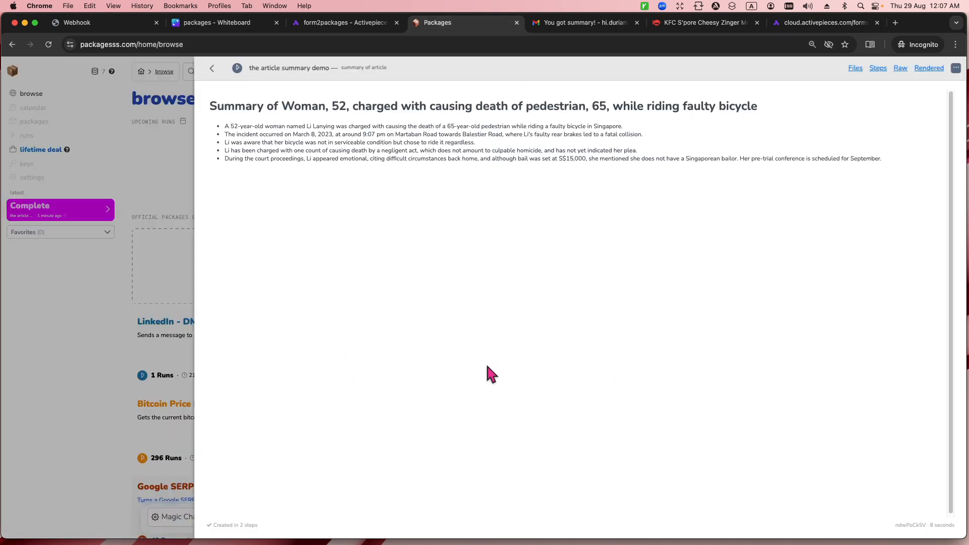
{"action": "left_click", "coordinate": [212, 70]}
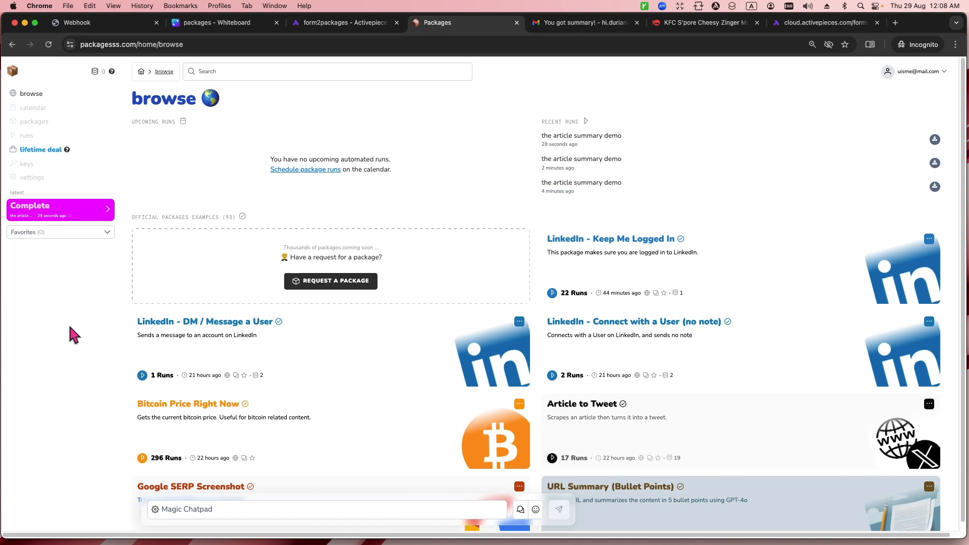
{"action": "left_click", "coordinate": [109, 214]}
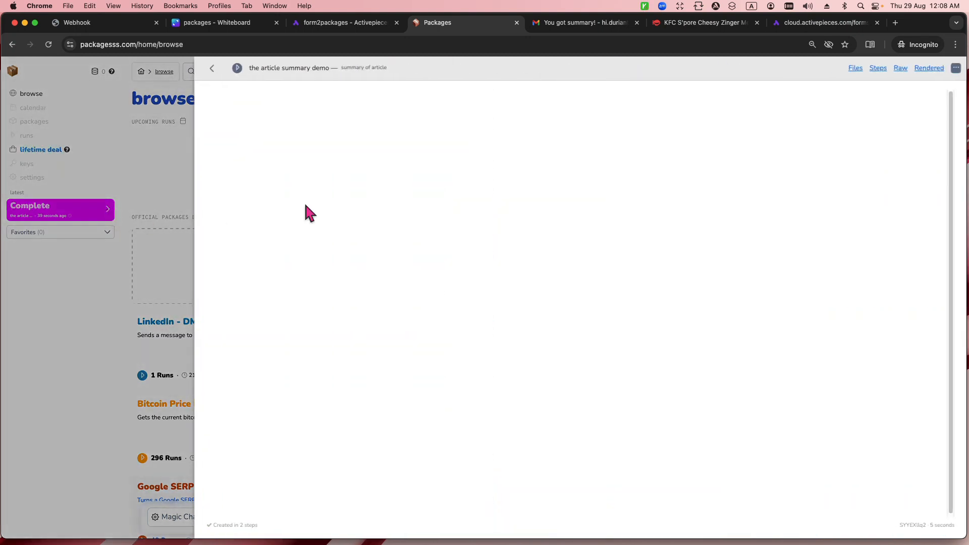
Compare the KFC summary in Packages with the newest request on the Webhook test page and with the original article.
{"action": "left_click_drag", "start_coordinate": [235, 106], "coordinate": [555, 106]}
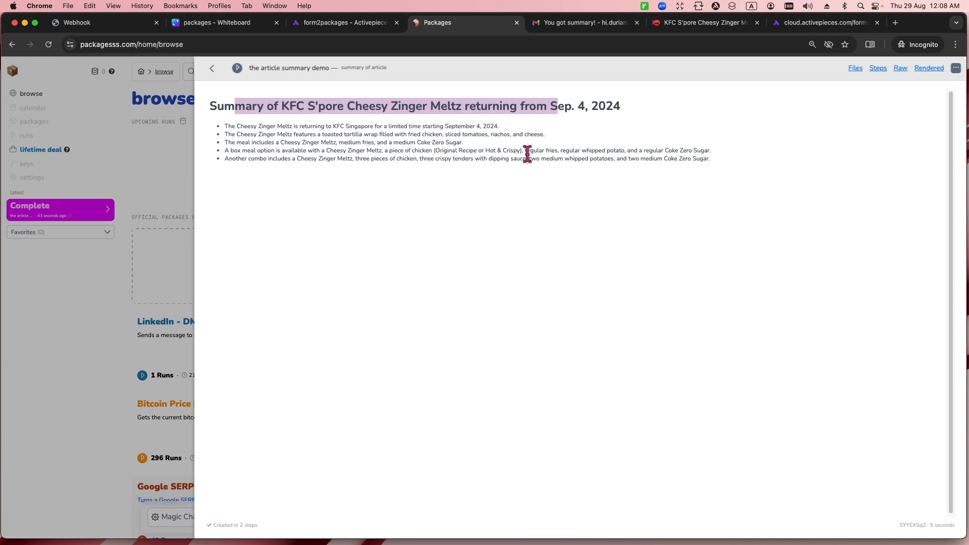
{"action": "left_click", "coordinate": [580, 203]}
{"action": "left_click", "coordinate": [91, 26]}
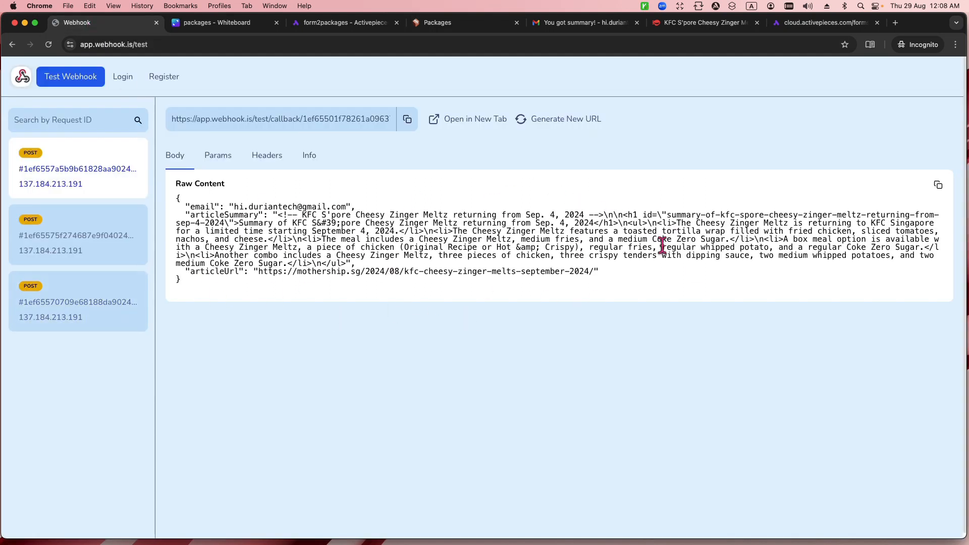
{"action": "left_click", "coordinate": [689, 25]}
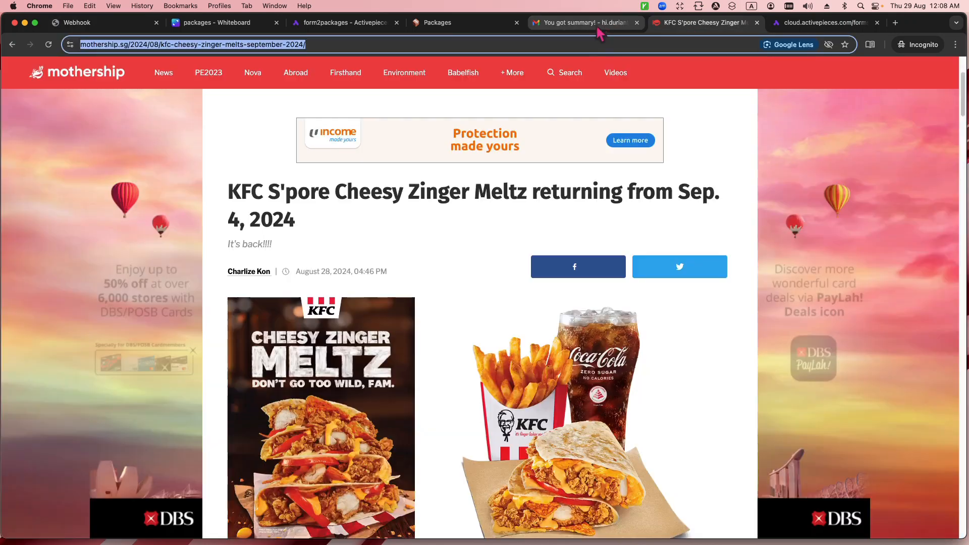
Switch to Gmail, return to the inbox and reopen the "You got summary!" thread to check the KFC article summary.
{"action": "left_click", "coordinate": [597, 28]}
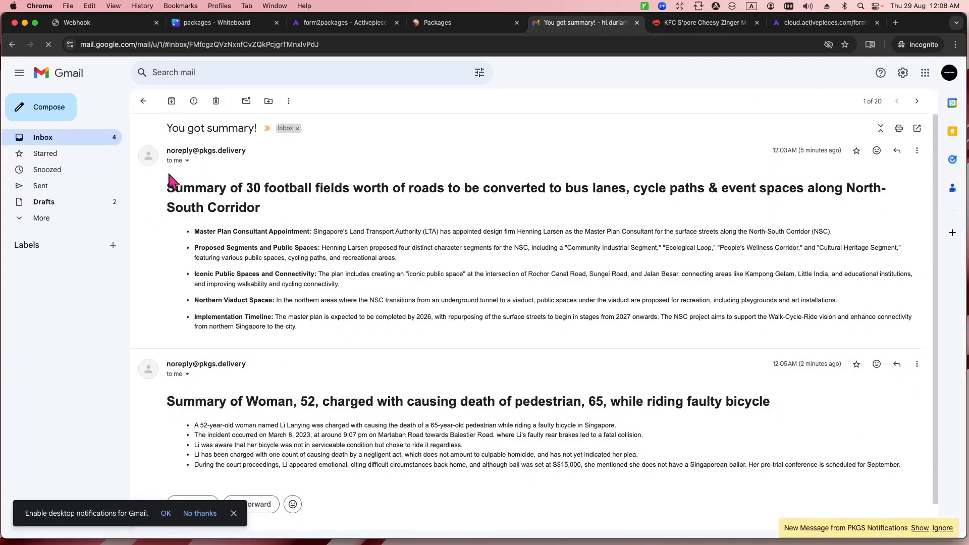
{"action": "scroll", "coordinate": [252, 214], "scroll_direction": "down", "scroll_amount": 1}
{"action": "left_click", "coordinate": [143, 101]}
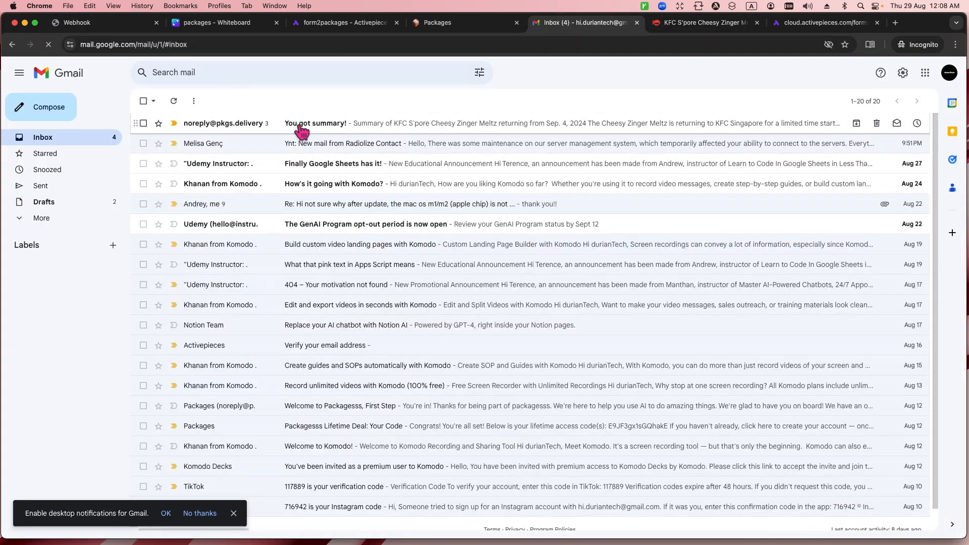
{"action": "left_click", "coordinate": [303, 126]}
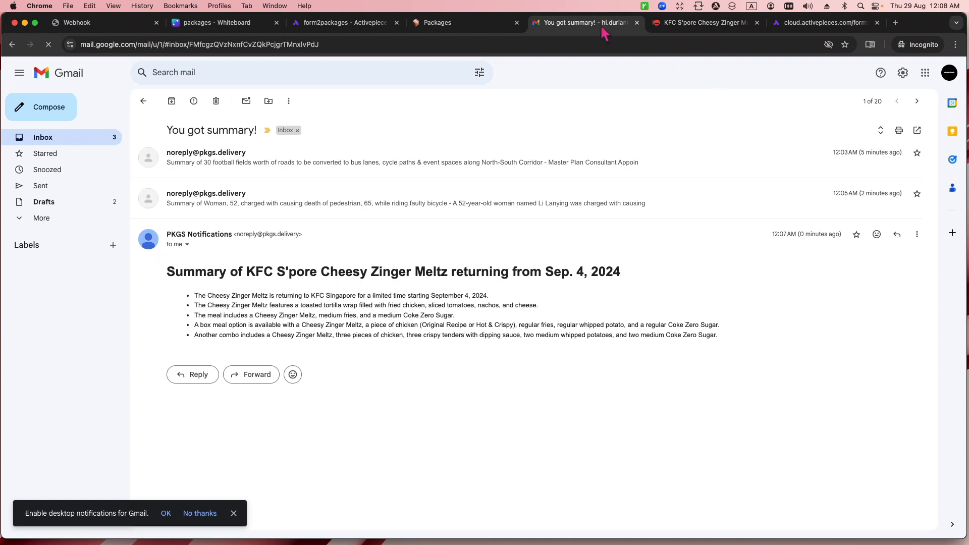
Return to Packages and close the KFC run result to show the browse page with recent runs.
{"action": "left_click", "coordinate": [428, 25]}
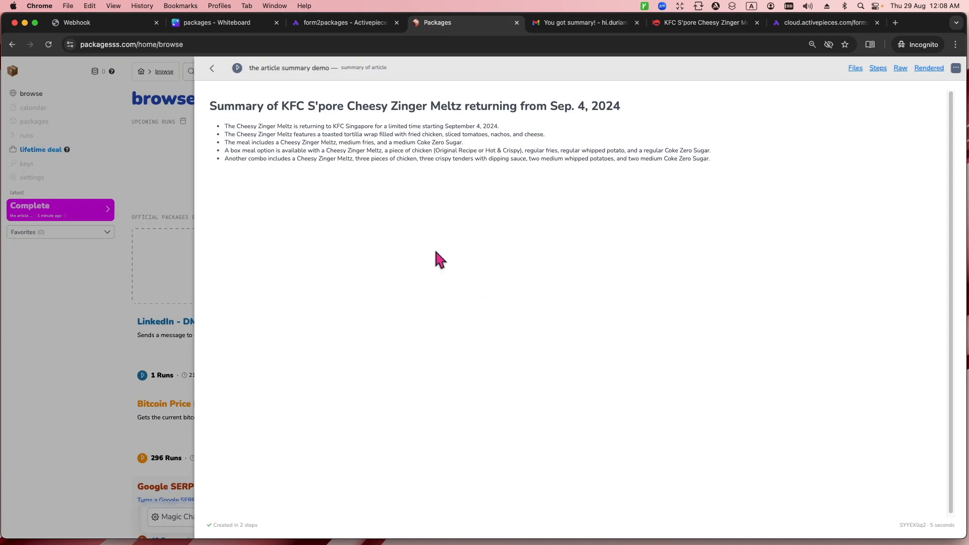
{"action": "left_click", "coordinate": [156, 174]}
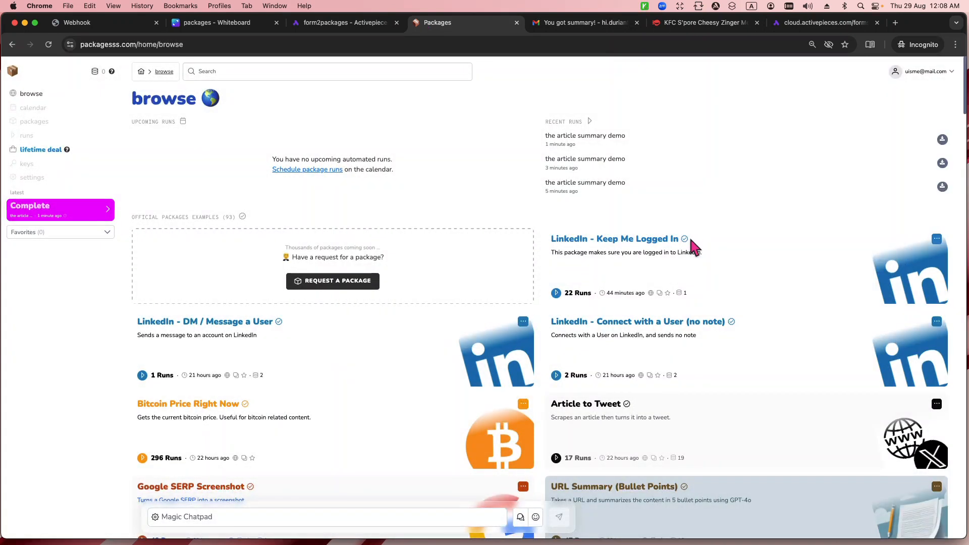